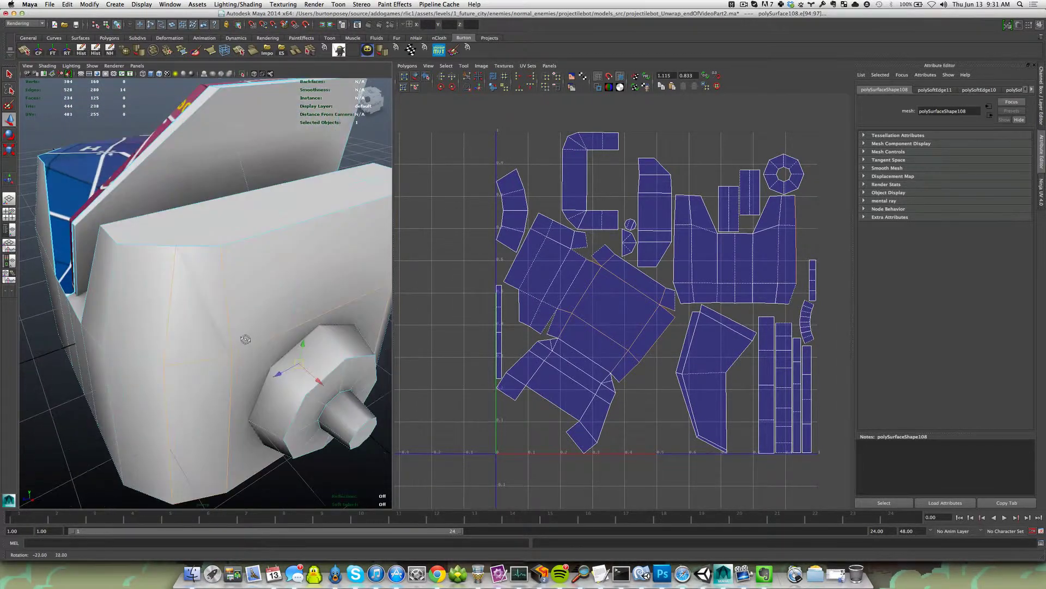
Step: Select the whole body mesh and display its baked texture image behind the UV layout
right_click_drag(217, 328, 253, 316)
left_click(301, 292)
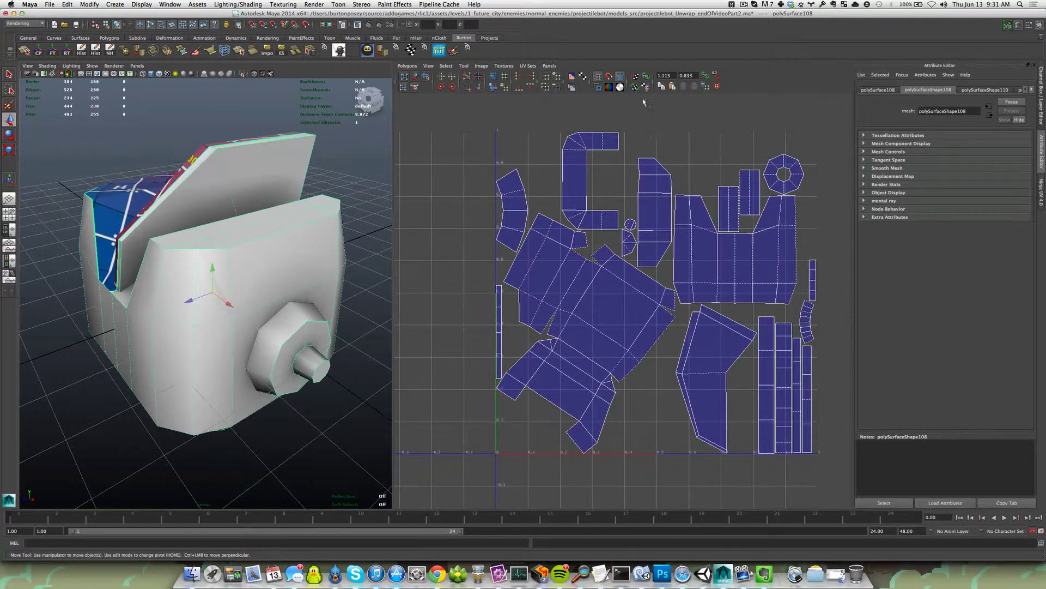
left_click(572, 75)
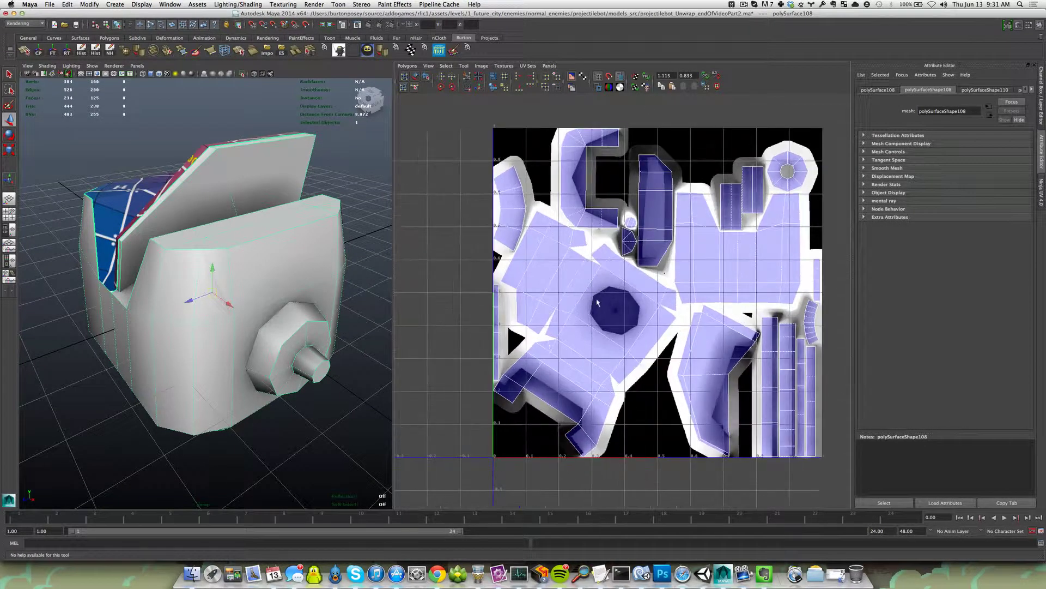
right_click_drag(575, 300, 575, 300)
left_click(360, 212)
left_click(301, 239)
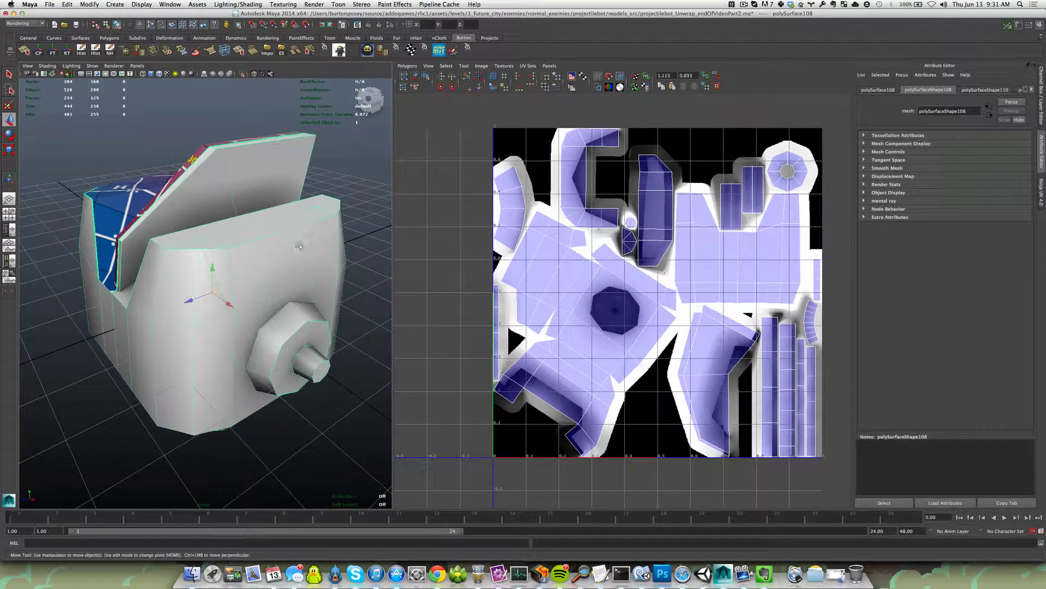
right_click_drag(640, 324, 642, 325, "alt")
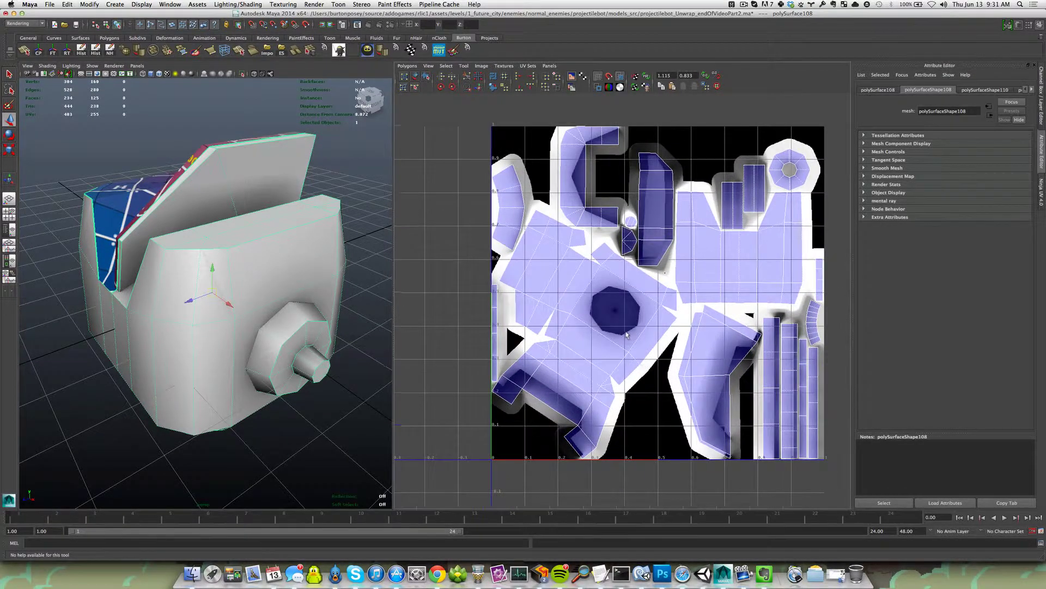
mouse_move(625, 328)
middle_mouse_down("alt")
mouse_move(610, 317)
mouse_move(609, 327)
middle_mouse_up("alt")
right_click_drag(683, 365, 688, 366, "alt")
Step: Examine the inner recess and the stepped underside of the model for dark seams along the face borders
left_click_drag(319, 344, 376, 323, "alt")
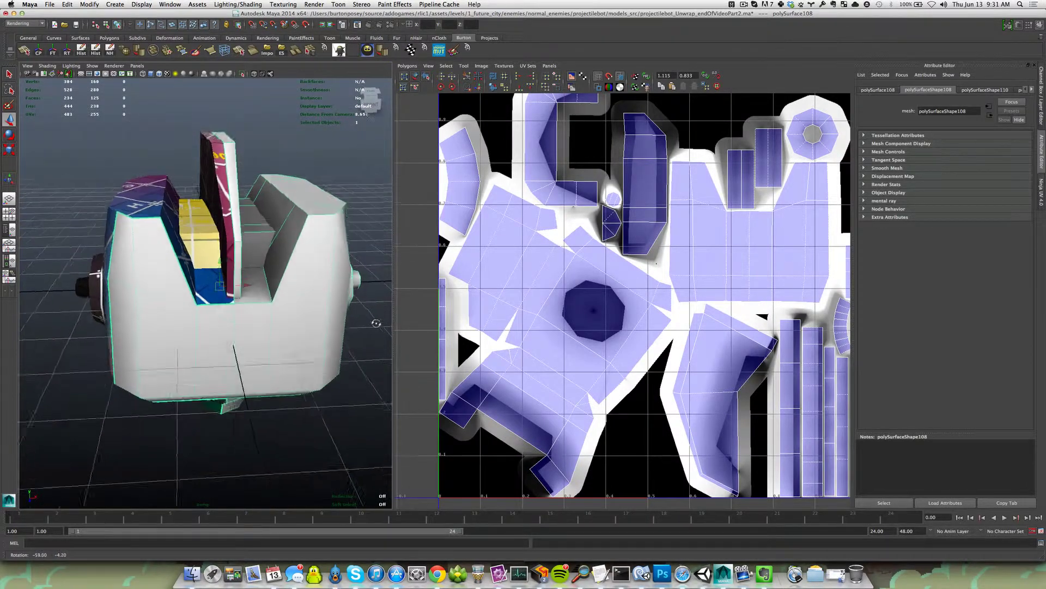
right_click_drag(268, 322, 298, 321, "alt")
left_click_drag(298, 321, 280, 335, "alt")
right_click_drag(280, 334, 282, 334, "alt")
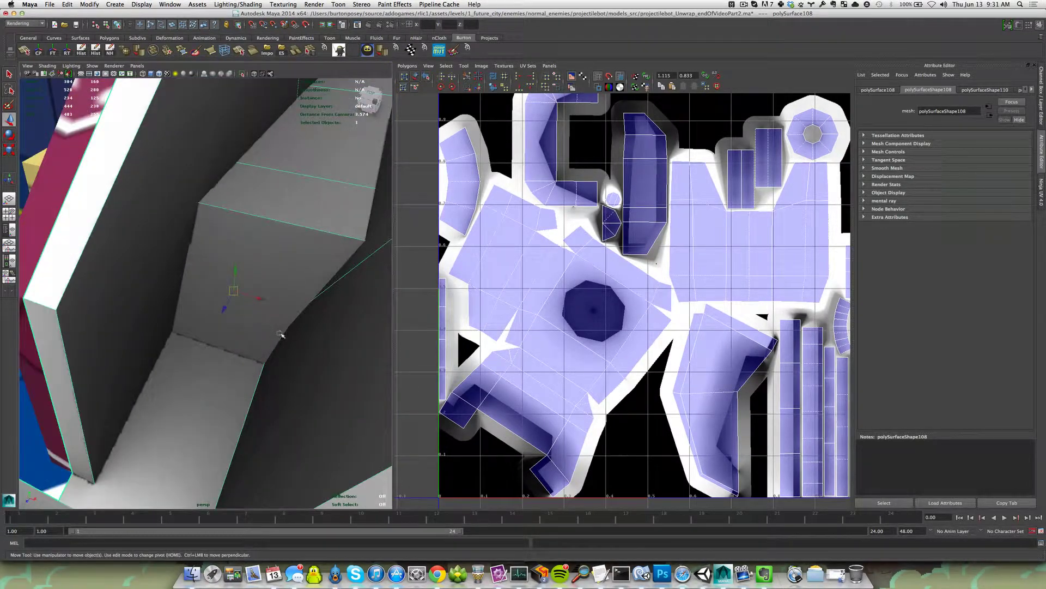
middle_click_drag(282, 334, 308, 266, "alt")
right_click_drag(308, 266, 271, 313, "alt")
left_click_drag(271, 313, 348, 213, "alt")
right_click_drag(349, 213, 322, 209, "alt")
left_click_drag(322, 210, 327, 204, "alt")
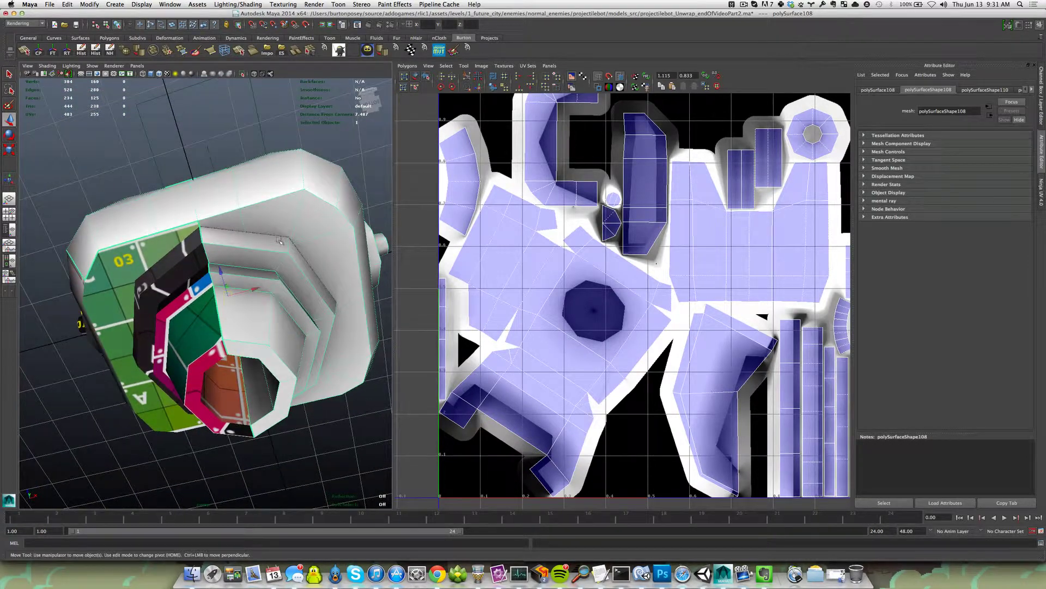
right_click_drag(327, 205, 366, 204, "alt")
middle_click_drag(365, 204, 255, 280, "alt")
right_click_drag(256, 280, 286, 280, "alt")
middle_click_drag(286, 281, 309, 297, "alt")
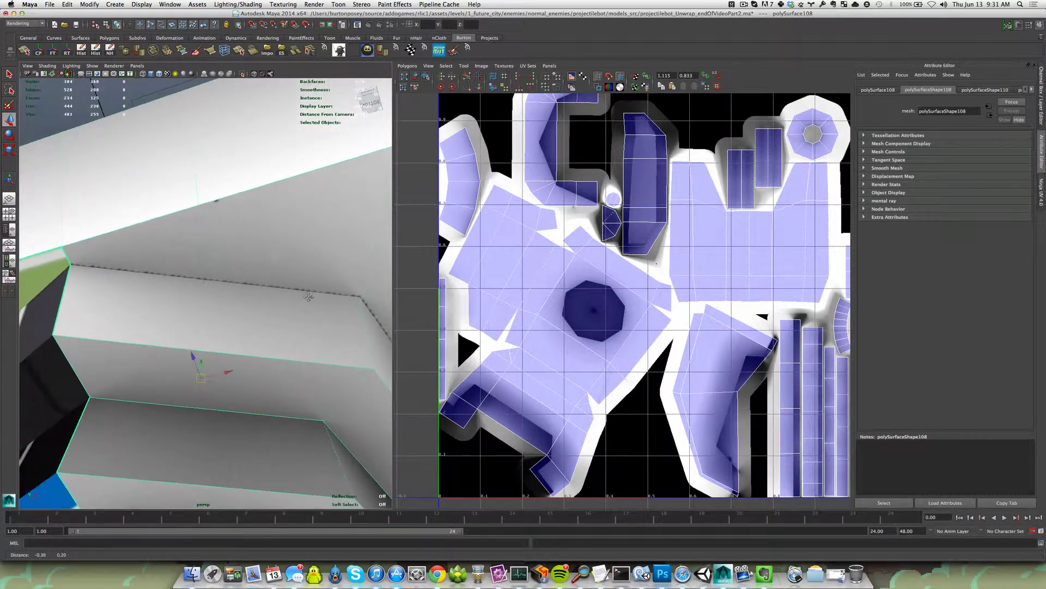
right_click_drag(308, 296, 293, 295, "alt")
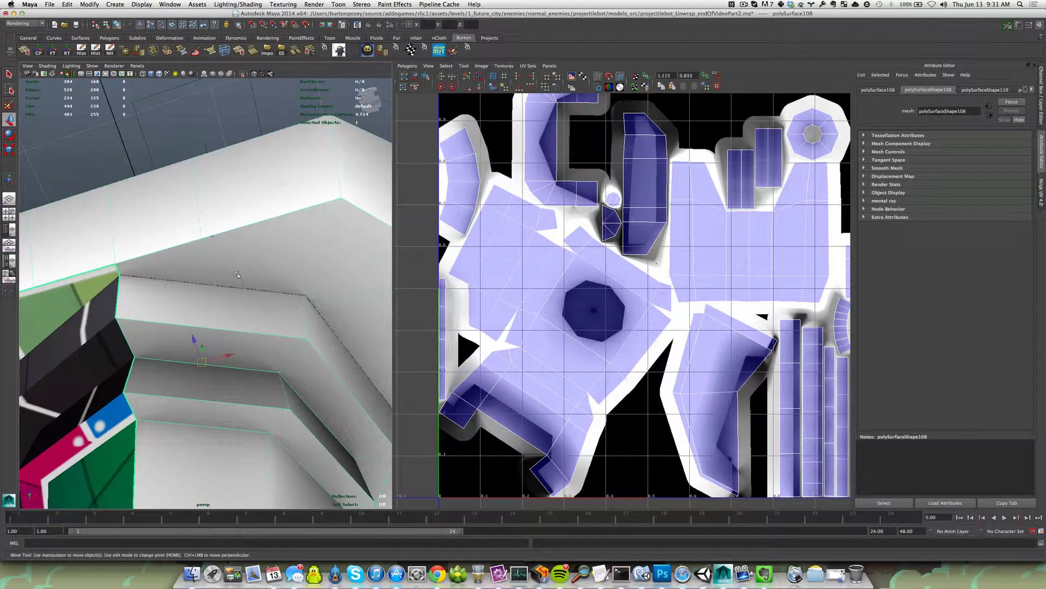
right_click_drag(218, 333, 218, 305)
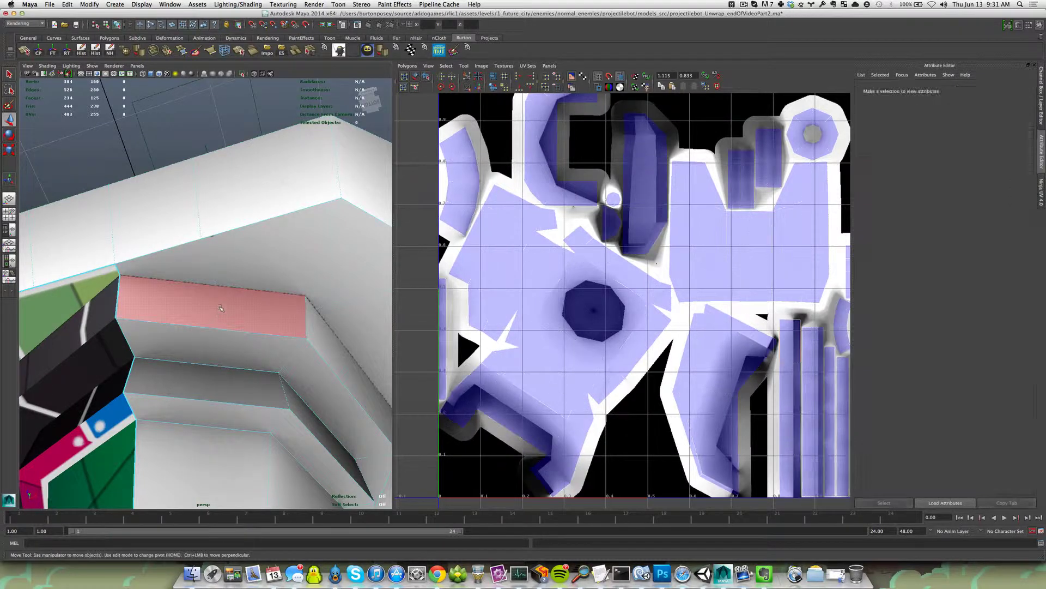
left_click(218, 294)
left_click_drag(218, 290, 219, 311)
key("z")
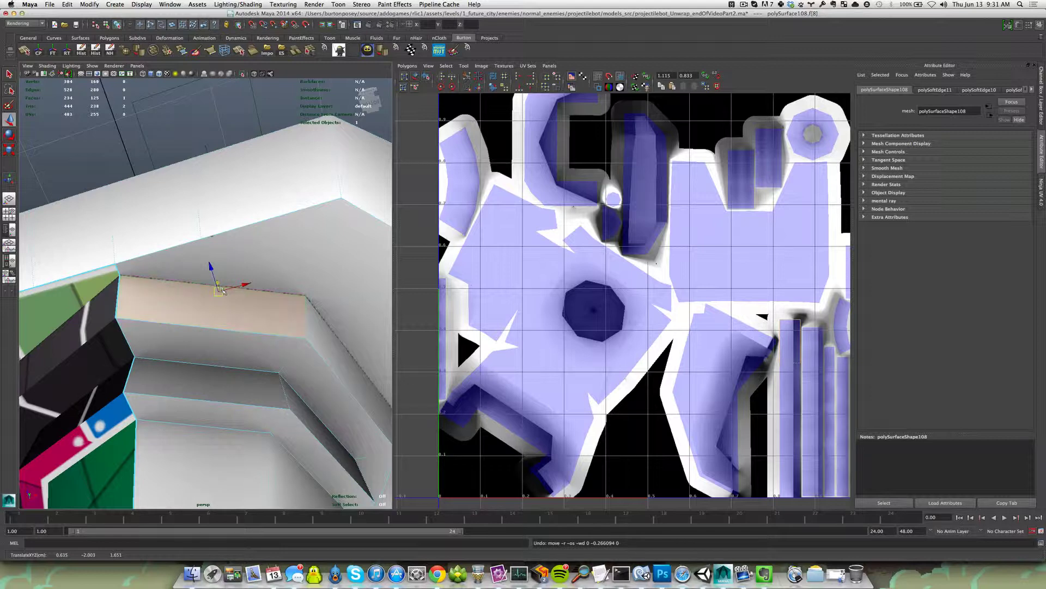
right_click_drag(239, 306, 261, 290)
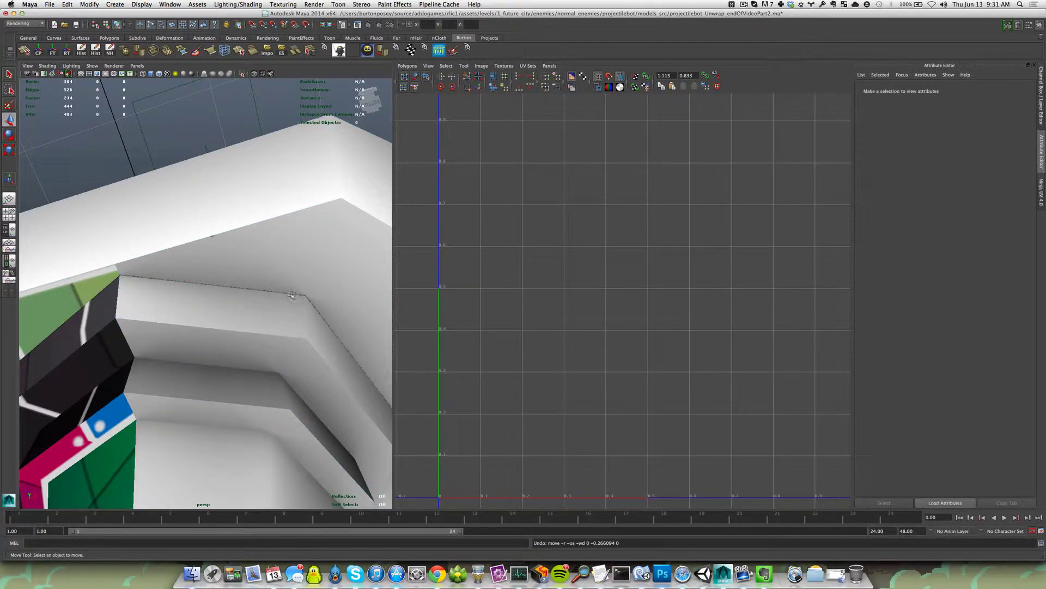
Step: Select the light upper face of the outermost stepped ledge on the model's underside
mouse_move(293, 302)
left_mouse_down("alt")
mouse_move(292, 332)
mouse_move(293, 312)
left_mouse_up("alt")
left_click(293, 313)
right_click_drag(268, 313, 267, 324)
left_click(266, 327)
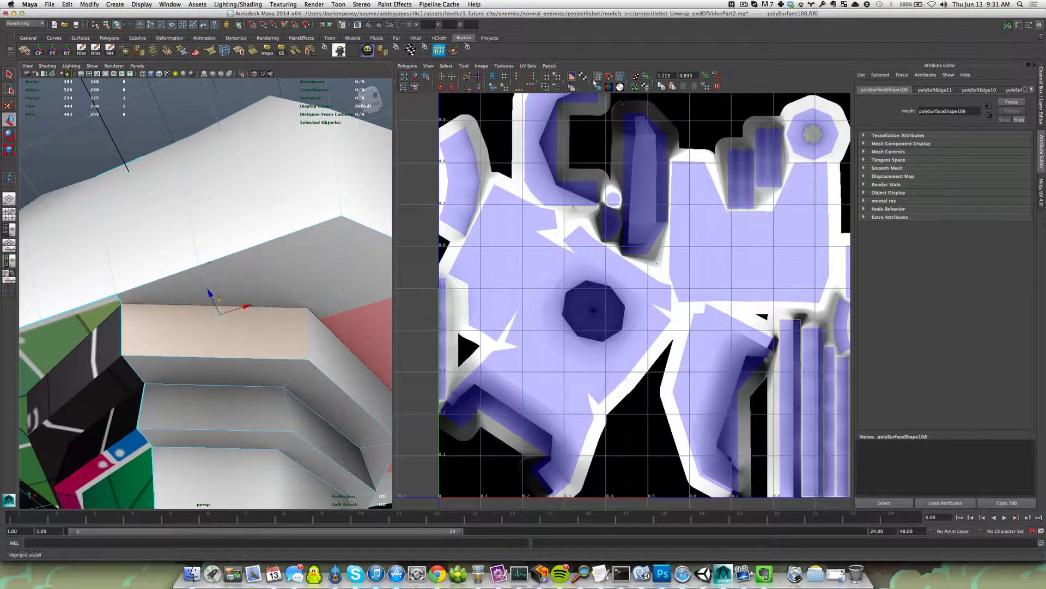
Step: Locate the selected face's UVs in the layout and show the baked texture behind them without UV shading
left_click(571, 76)
scroll(659, 328, "up", 5)
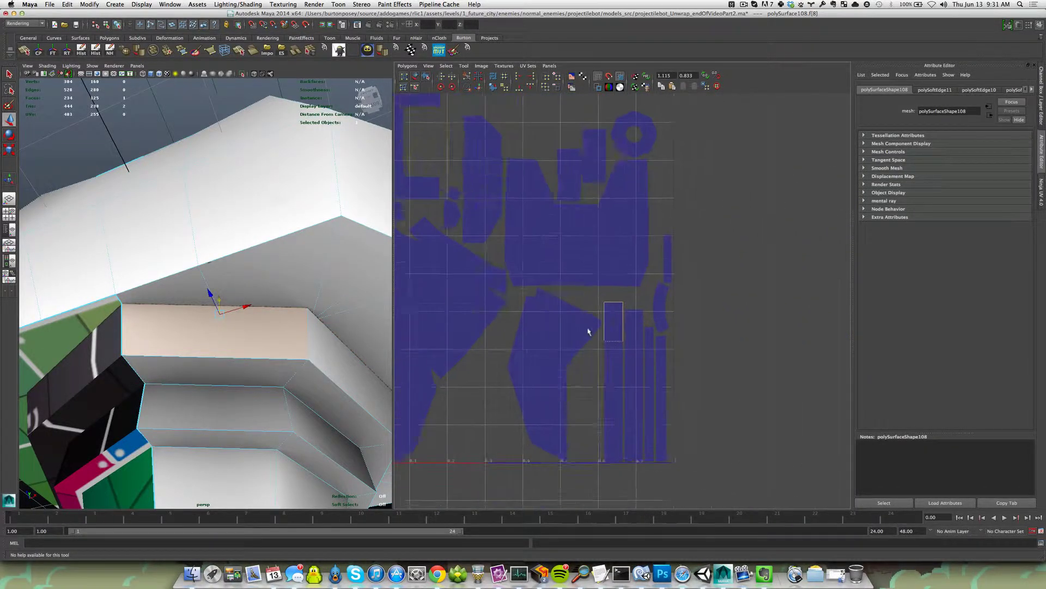
scroll(616, 330, "up", 2)
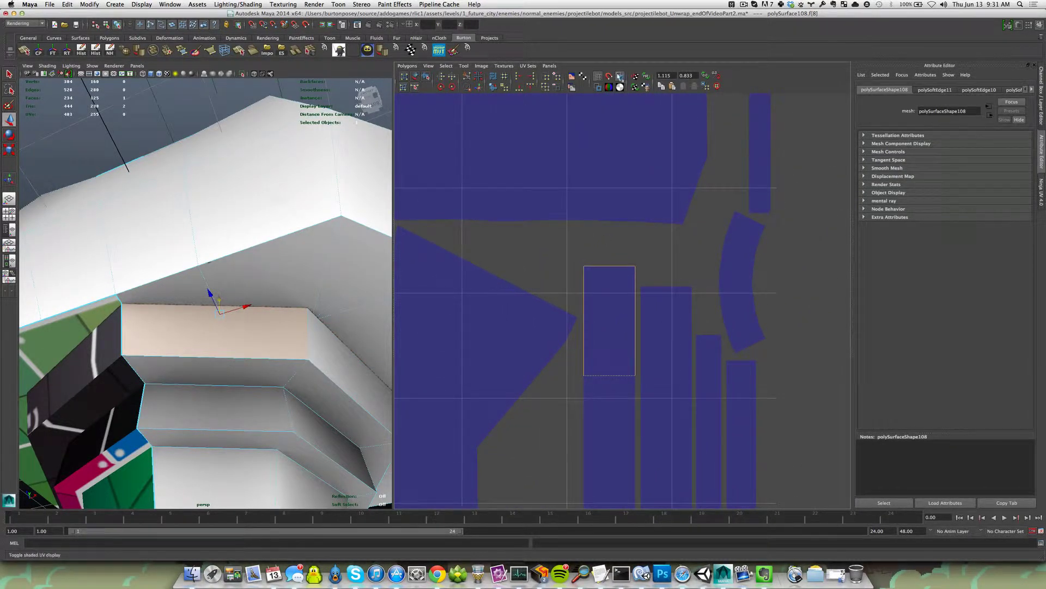
left_click(572, 77)
left_click(572, 77)
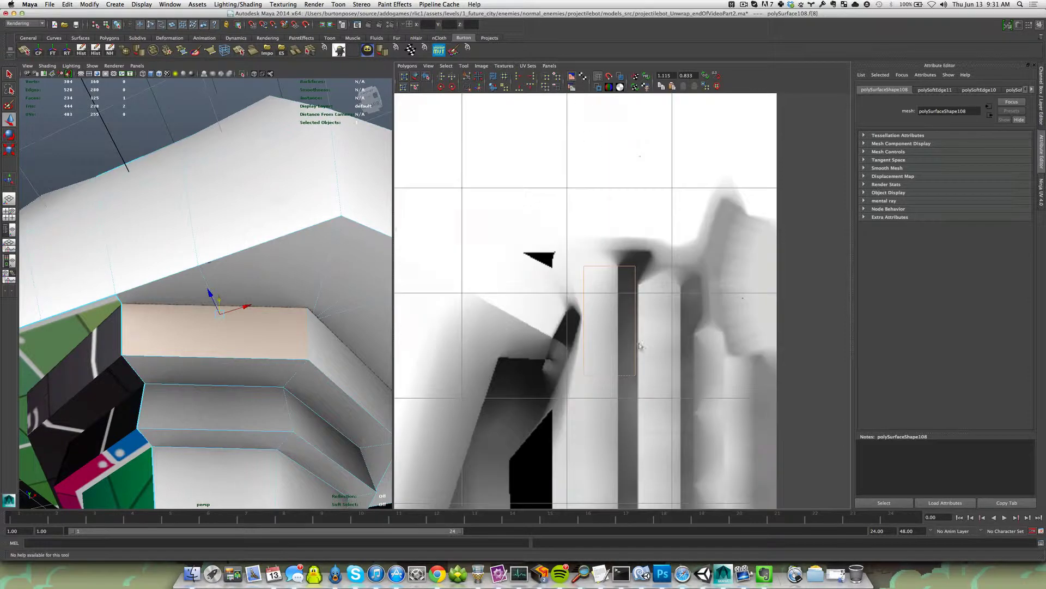
scroll(640, 344, "up", 2)
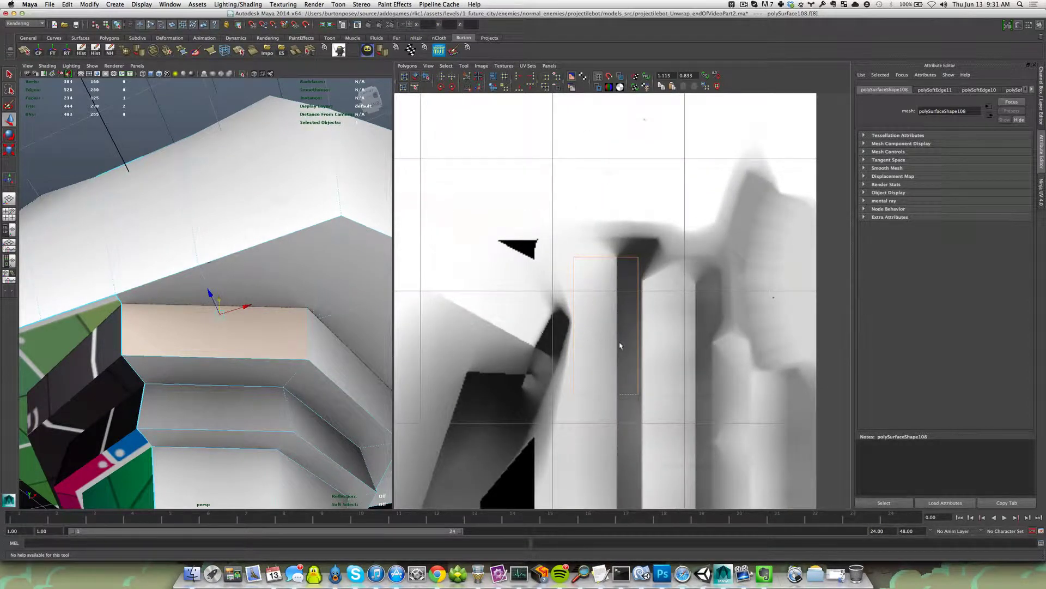
Step: Select the UVs along the right edge of the ledge's tall strip shell and nudge them slightly left
right_click_drag(613, 342, 640, 343)
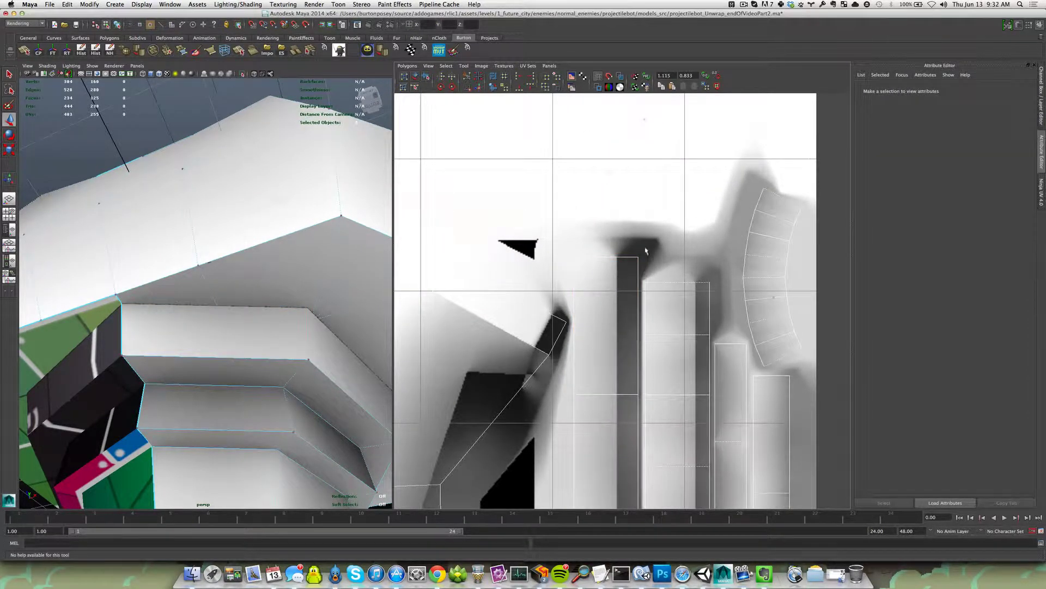
scroll(626, 305, "down", 4)
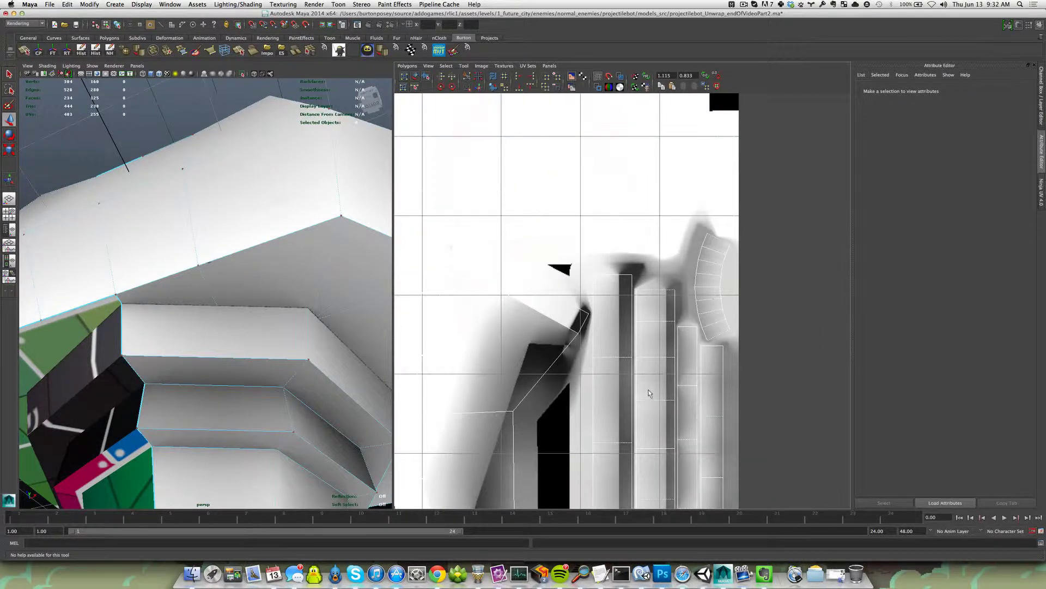
middle_click_drag(649, 387, 635, 255, "alt")
left_click_drag(612, 136, 619, 485)
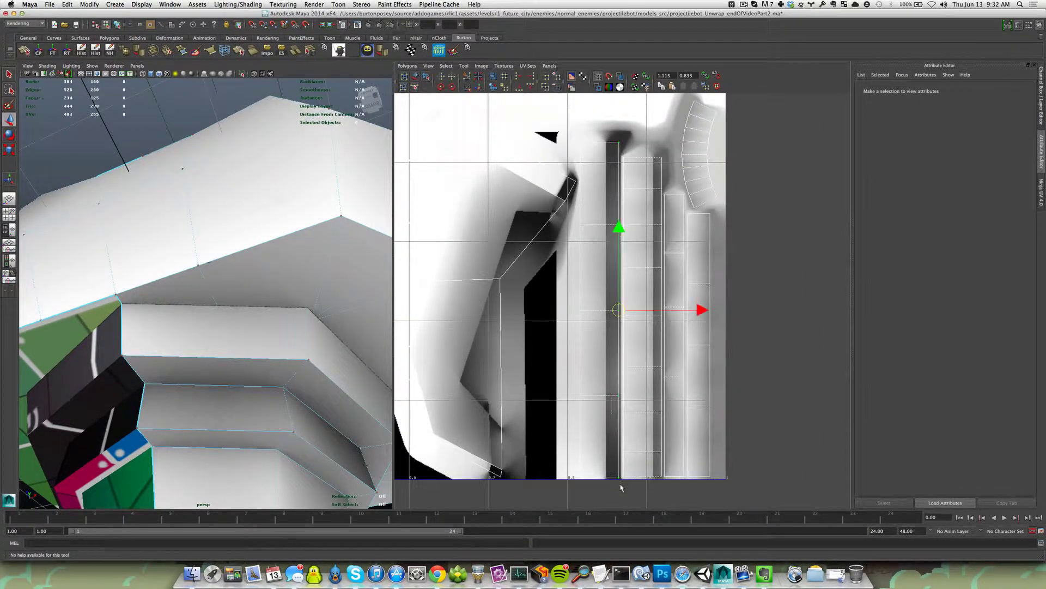
scroll(619, 321, "up", 5)
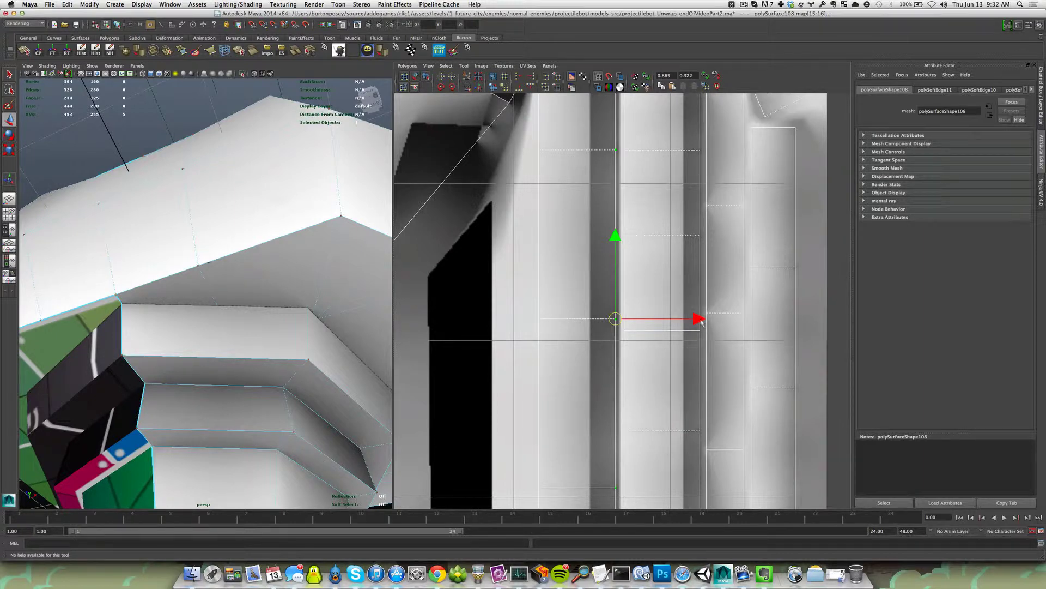
mouse_move(699, 322)
left_mouse_down()
mouse_move(714, 321)
mouse_move(691, 321)
left_mouse_up()
scroll(316, 336, "up", 10)
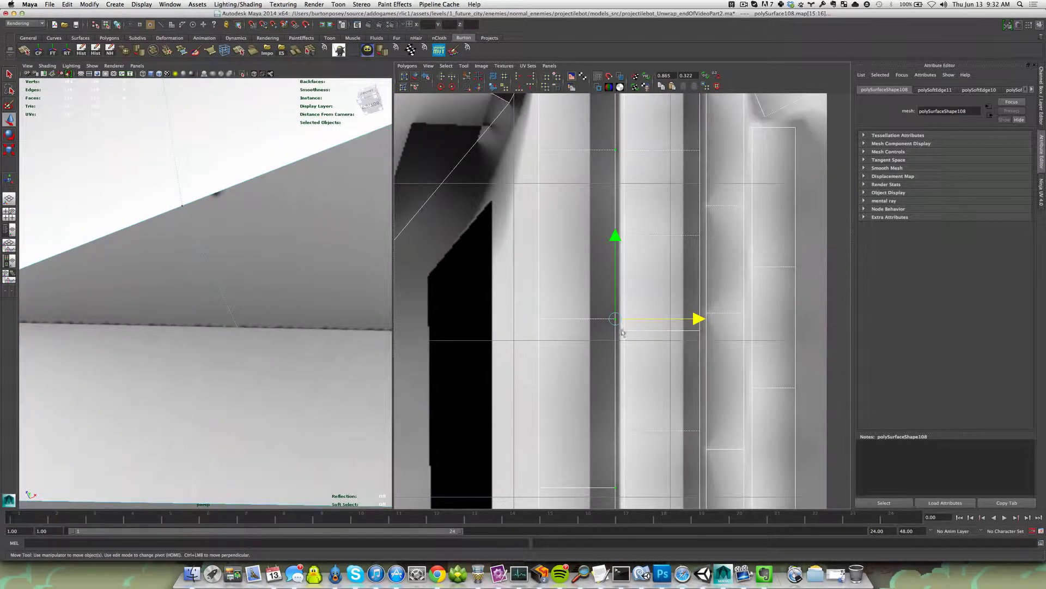
left_click_drag(699, 319, 697, 319)
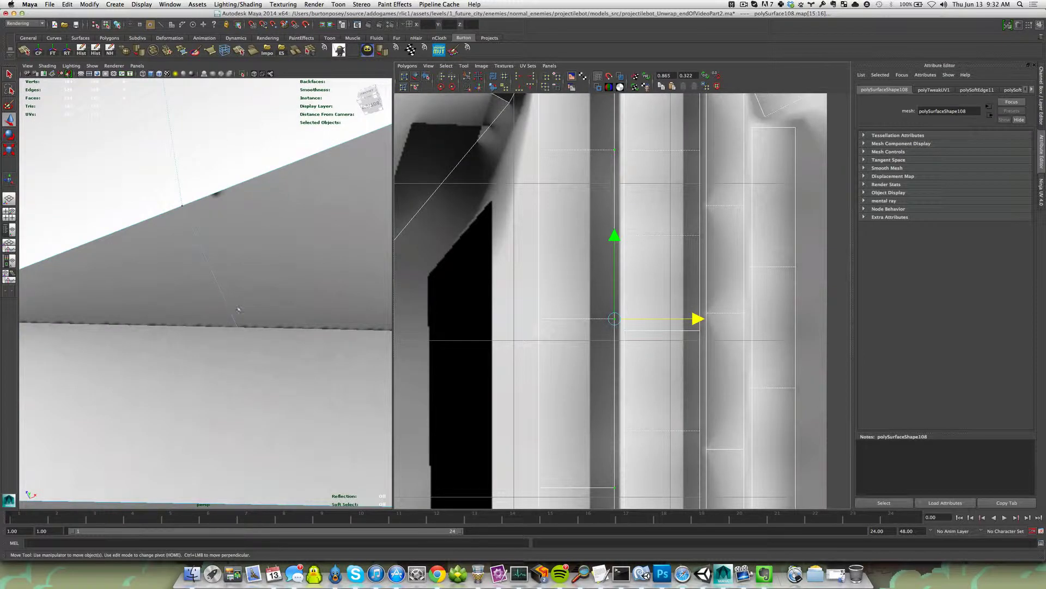
Step: Select the dark wall face bordering the ledge seam and frame its UVs in the layout
right_click_drag(228, 368, 207, 353, "alt")
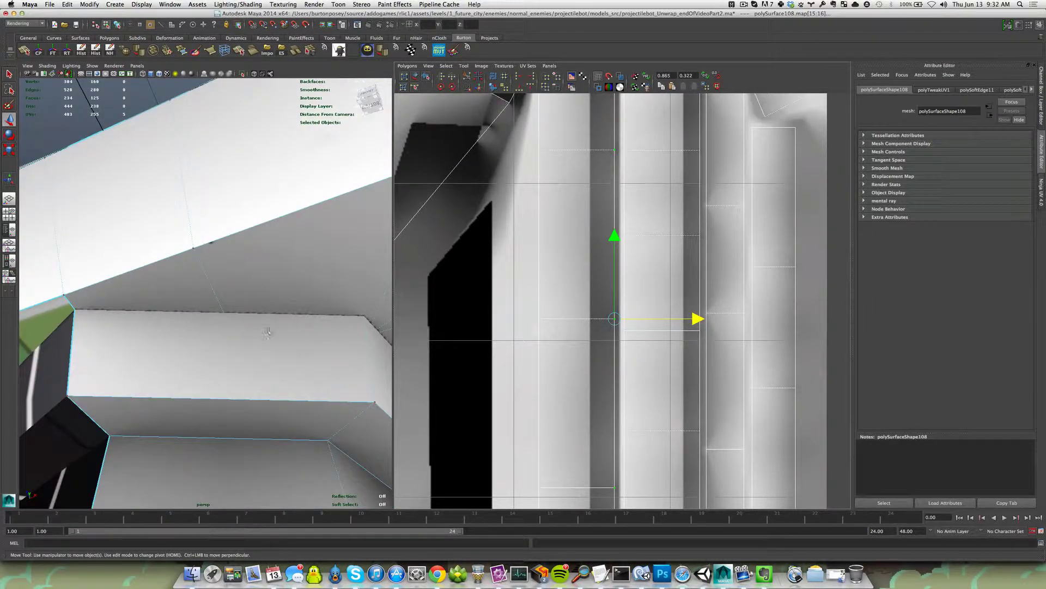
right_click_drag(264, 284, 265, 305)
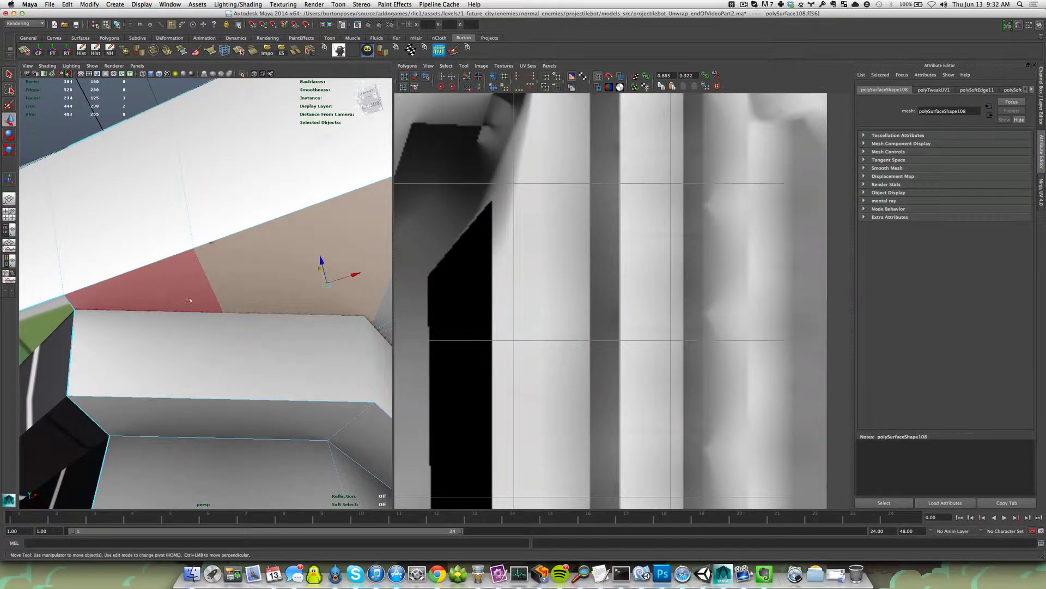
left_click(321, 261)
key("f")
scroll(610, 330, "down", 7)
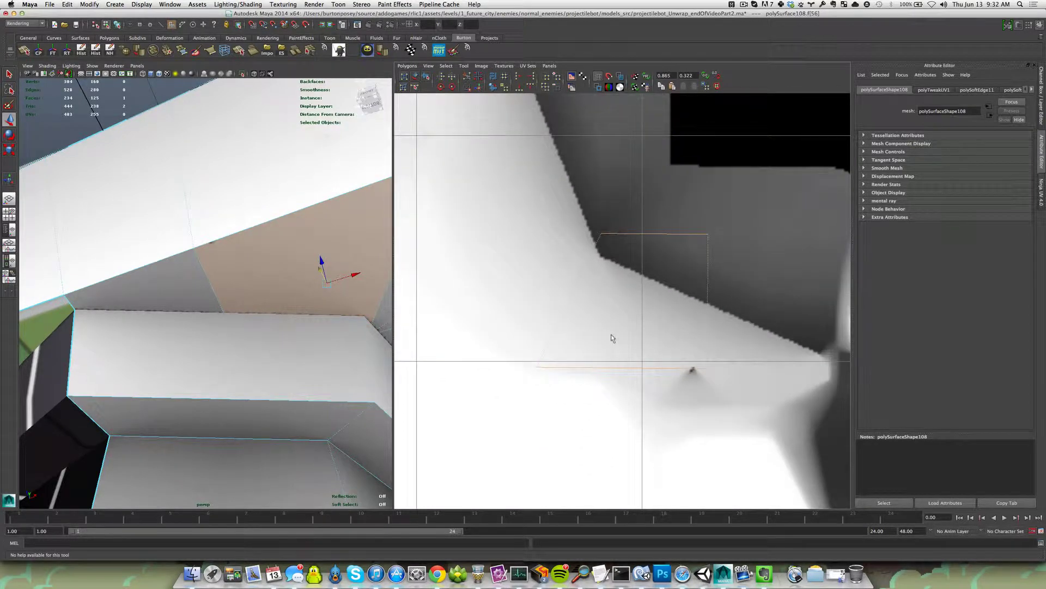
scroll(587, 352, "down", 3)
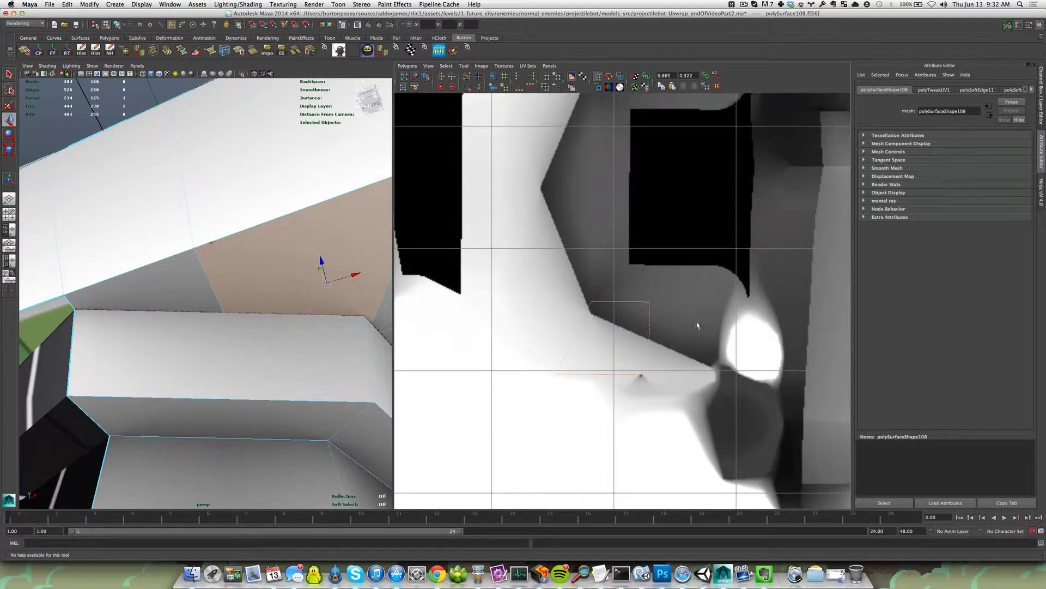
Step: Expand the wall face selection to its entire C-shaped UV shell and locate that shell over the texture
right_click_drag(594, 334, 638, 331, "ctrl")
scroll(637, 335, "down", 8)
middle_click_drag(718, 281, 562, 404, "alt")
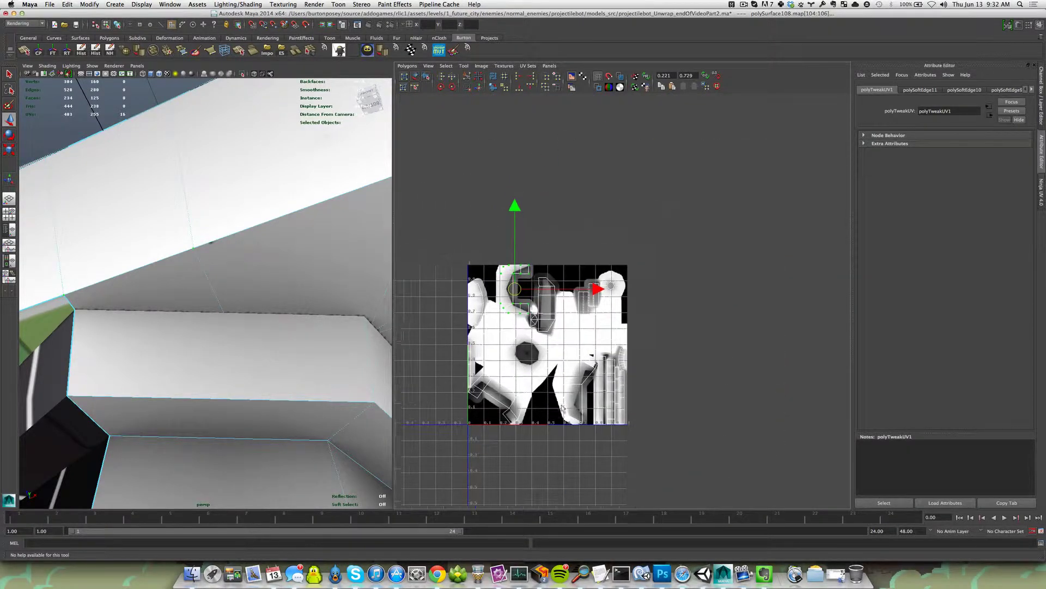
scroll(476, 297, "up", 4)
middle_click_drag(477, 297, 701, 375, "alt")
scroll(688, 418, "up", 5)
middle_click_drag(686, 418, 654, 281, "alt")
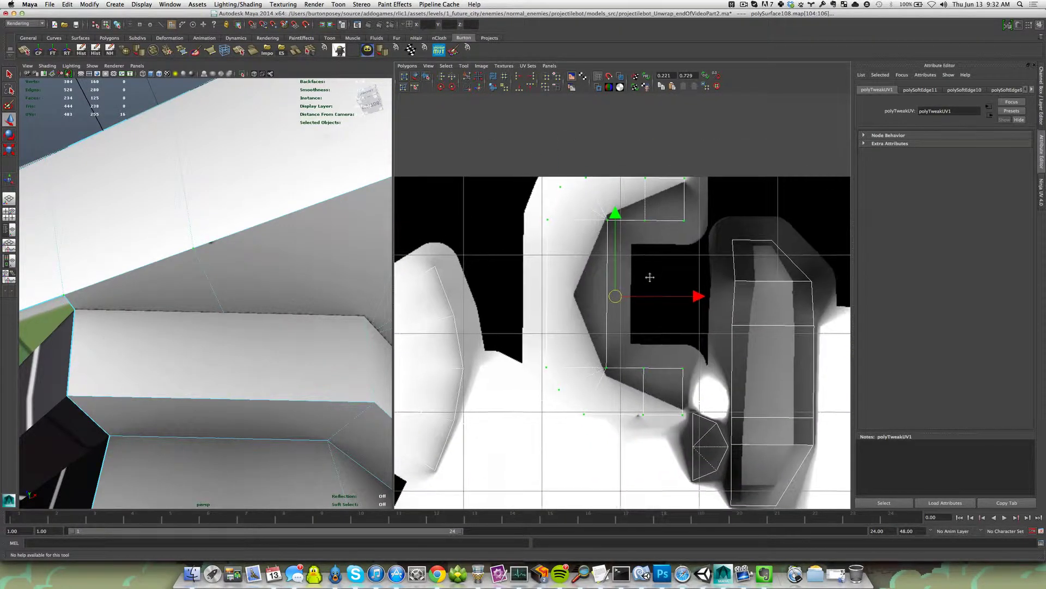
scroll(643, 299, "up", 3)
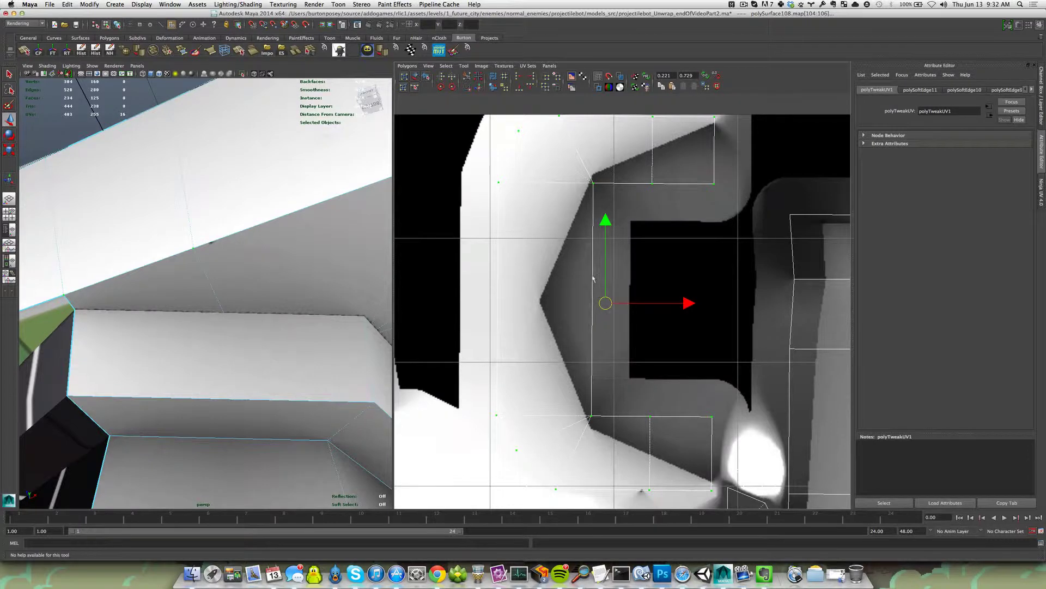
Step: Select the UVs along the inner edge of the C-shaped shell's upper arm and nudge them slightly downward
right_click_drag(595, 273, 628, 279)
left_click_drag(579, 170, 740, 189)
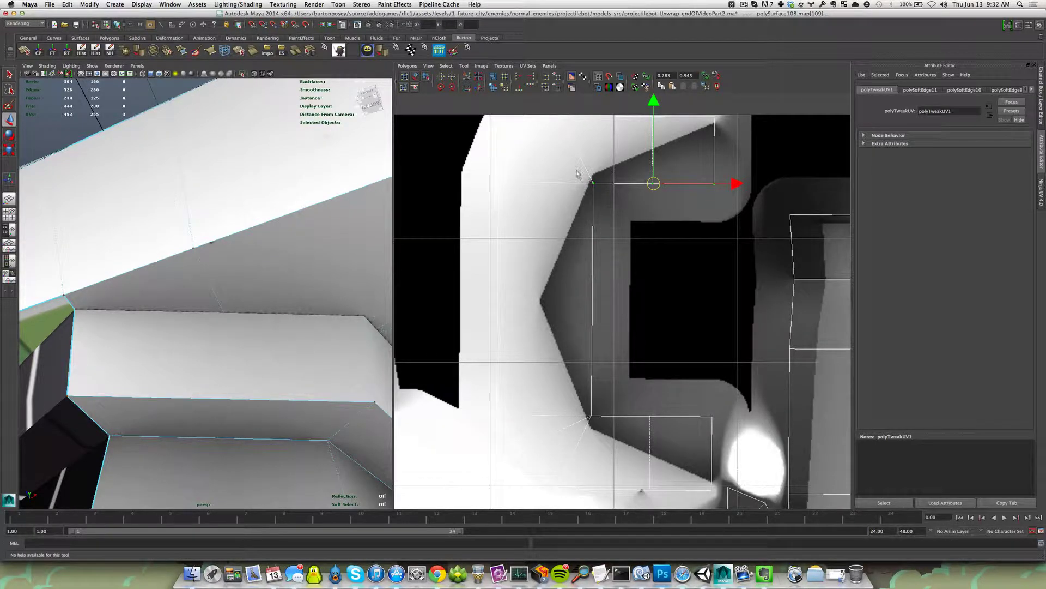
left_click_drag(654, 103, 654, 104)
Step: Select the UVs along the inner edge of the C-shaped shell's lower arm and locate them on the model in wireframe
middle_click_drag(708, 435, 695, 397, "alt")
left_click_drag(539, 366, 703, 403)
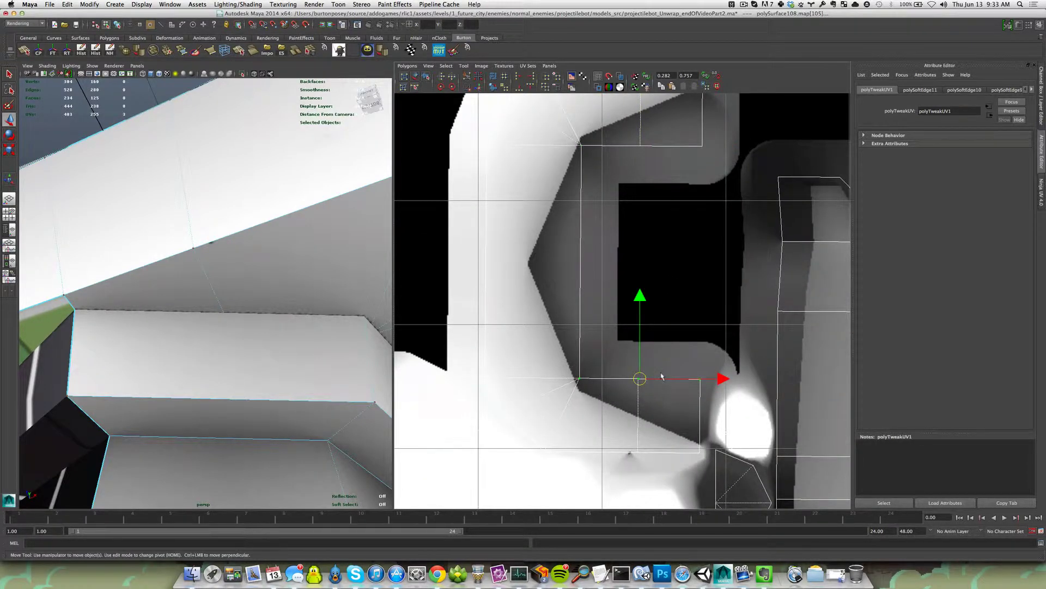
key("4")
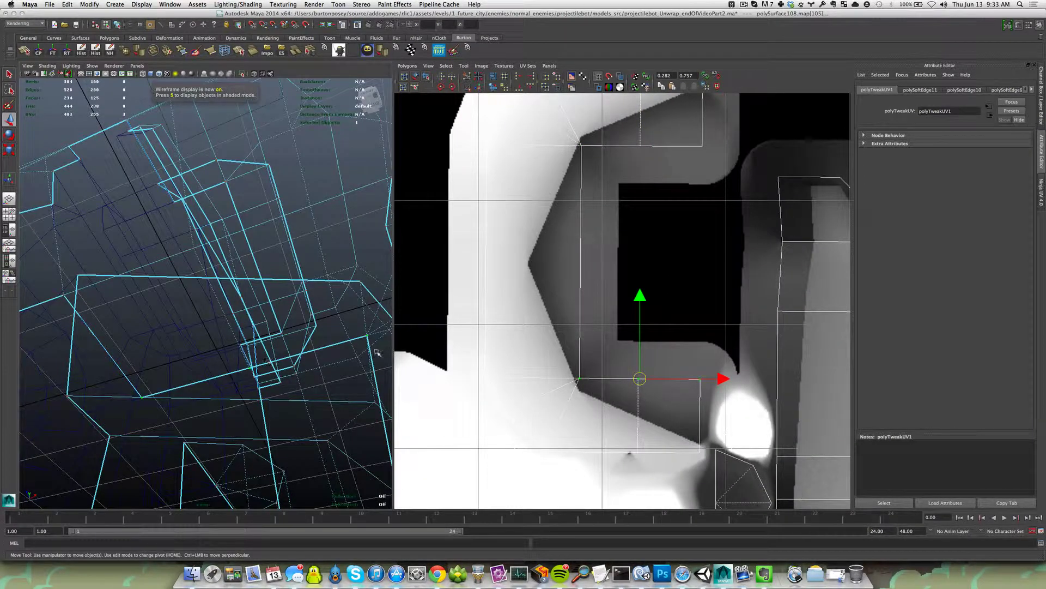
left_click_drag(280, 406, 119, 386, "alt")
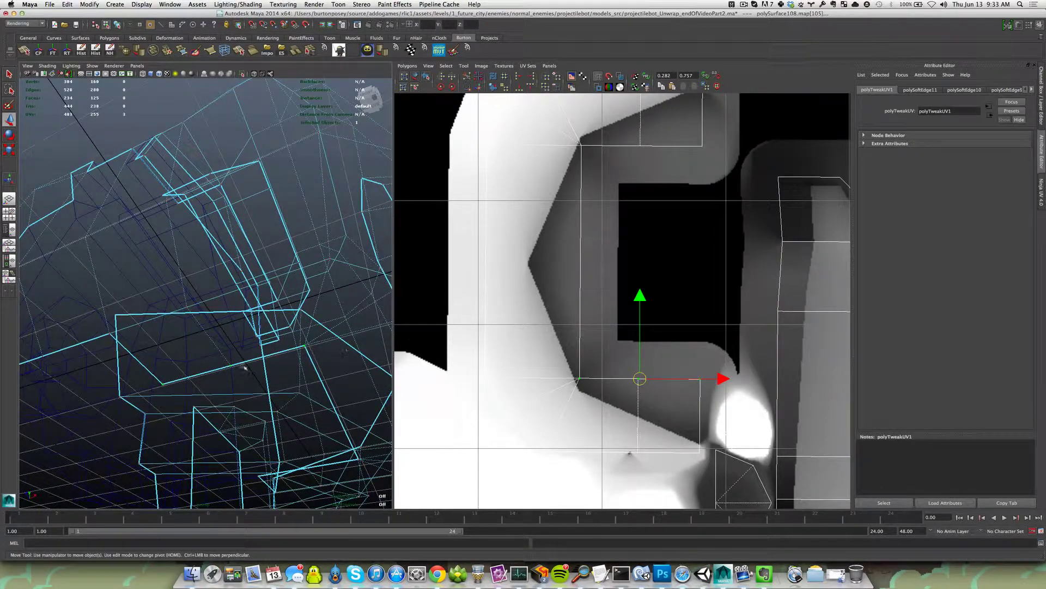
scroll(240, 370, "up", 3)
key("6")
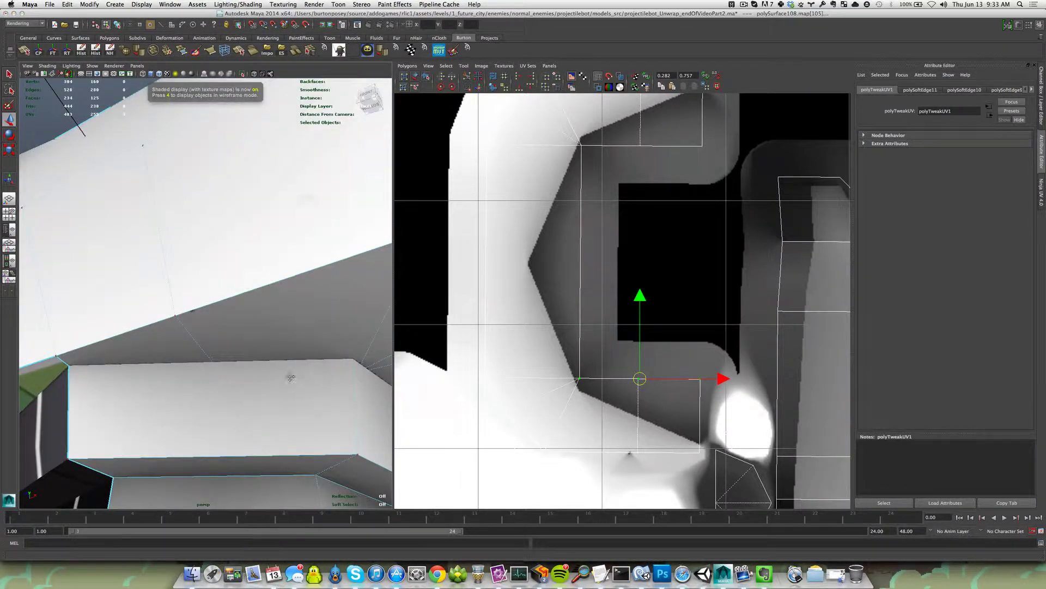
Step: Nudge the selected UVs on the lower arm's inner edge slightly downward and check the ledge seam on the model
scroll(291, 378, "up", 4)
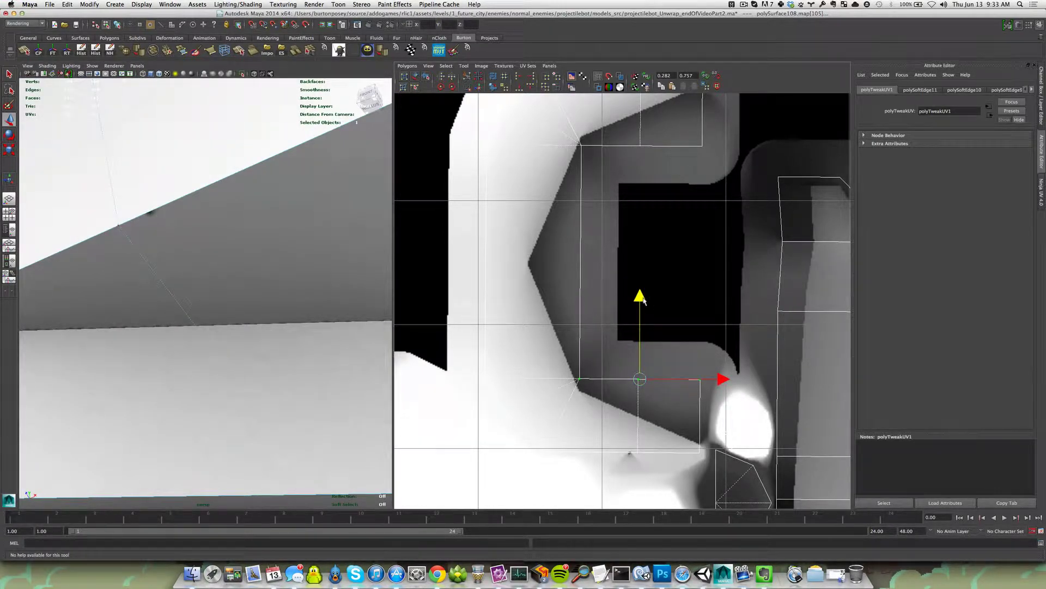
left_click_drag(642, 299, 643, 302)
left_click_drag(158, 359, 255, 323, "alt")
middle_click_drag(255, 323, 247, 351, "alt")
scroll(247, 351, "up", 5)
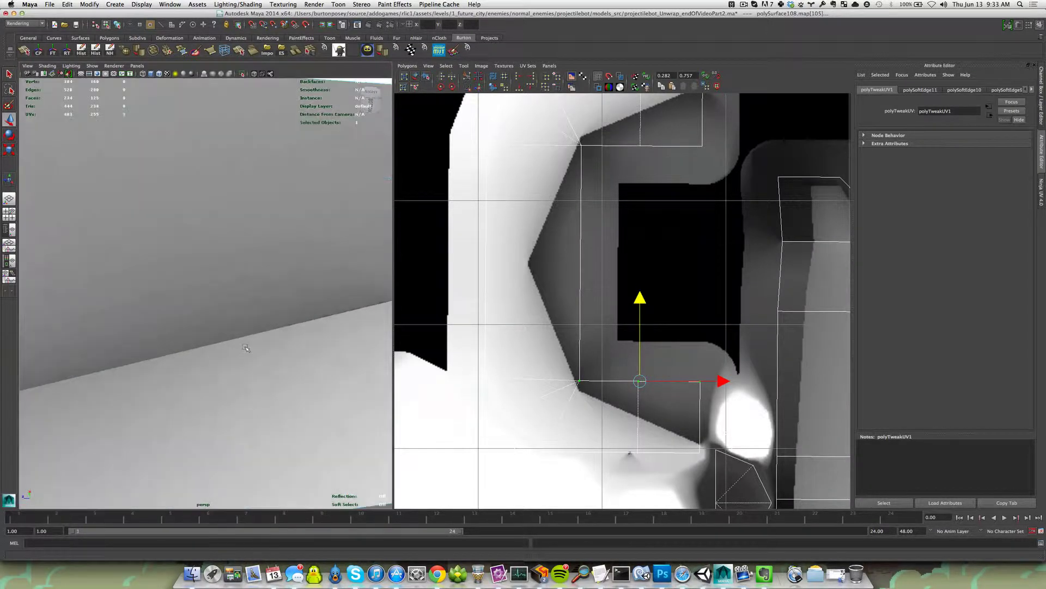
left_click_drag(247, 352, 248, 354, "alt")
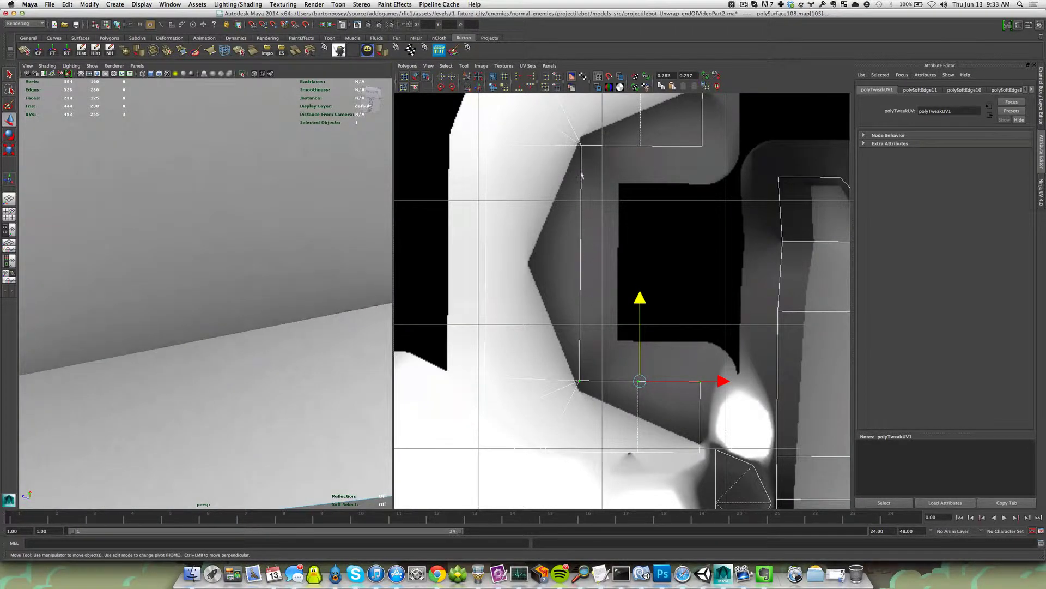
Step: Align the C-shaped shell's vertical inner edge UVs to their minimum U value and nudge them slightly left
left_click_drag(577, 141, 586, 172)
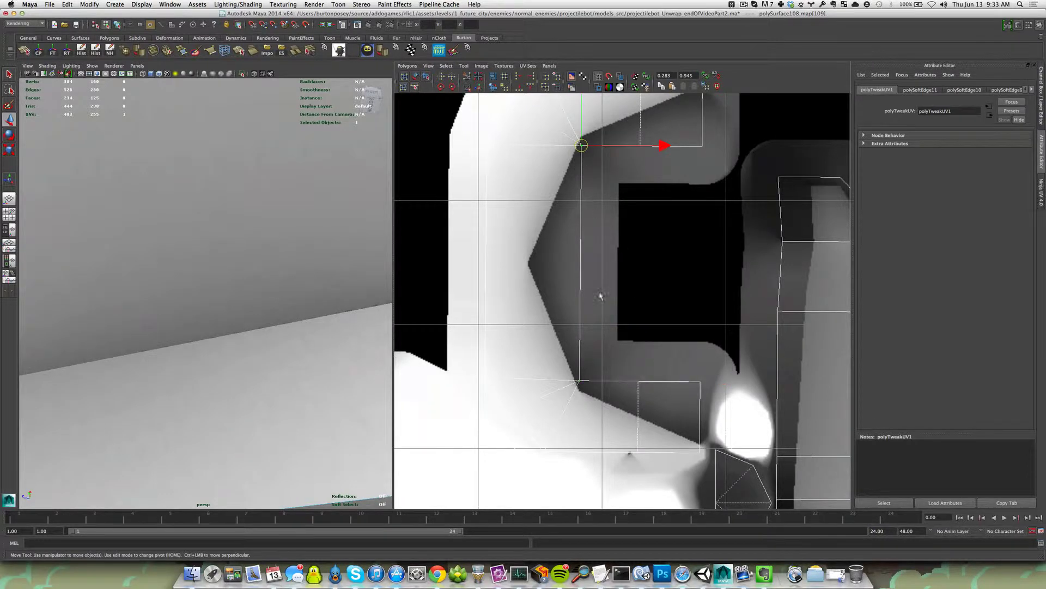
left_click_drag(572, 136, 594, 433)
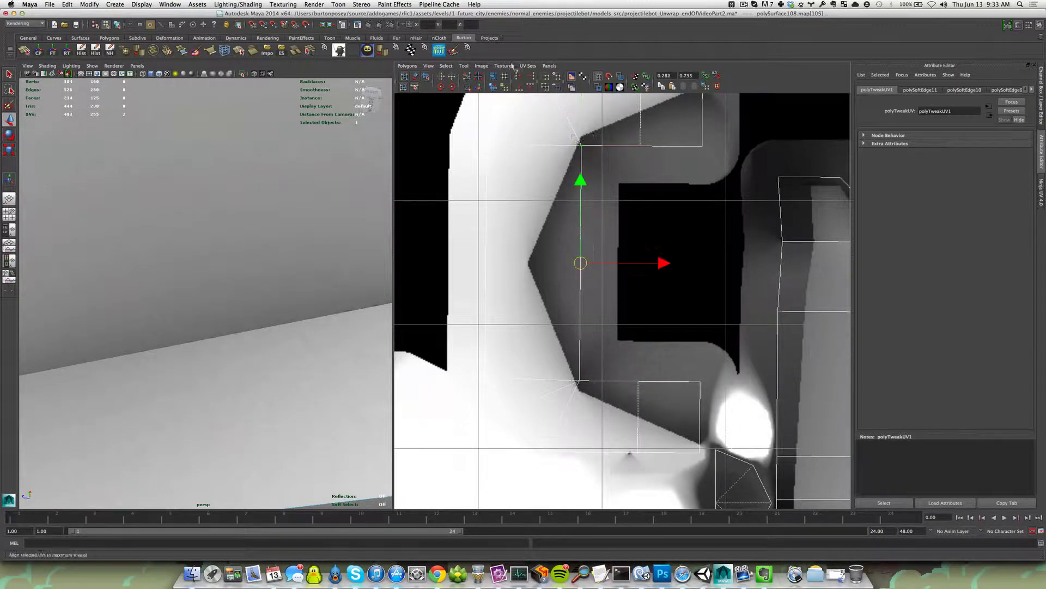
left_click(517, 77)
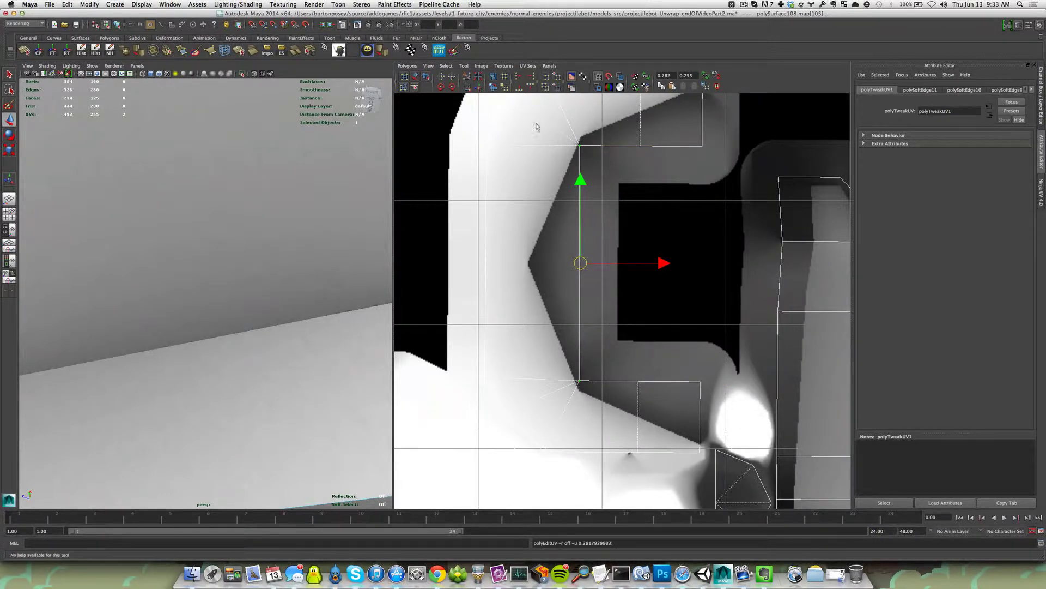
left_click_drag(660, 265, 660, 266)
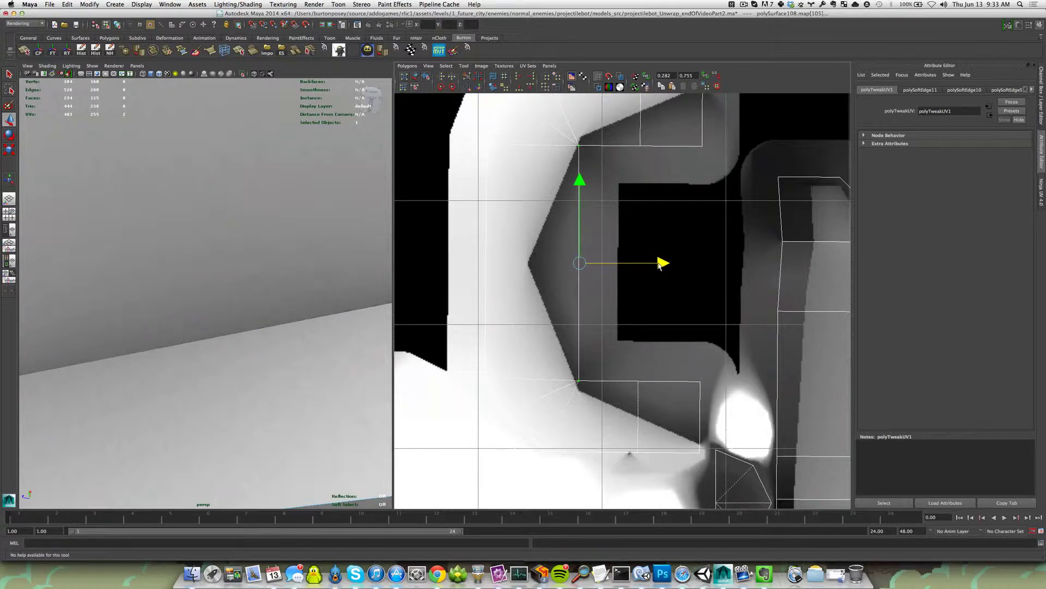
left_click_drag(359, 170, 303, 206, "alt")
scroll(318, 240, "down", 4)
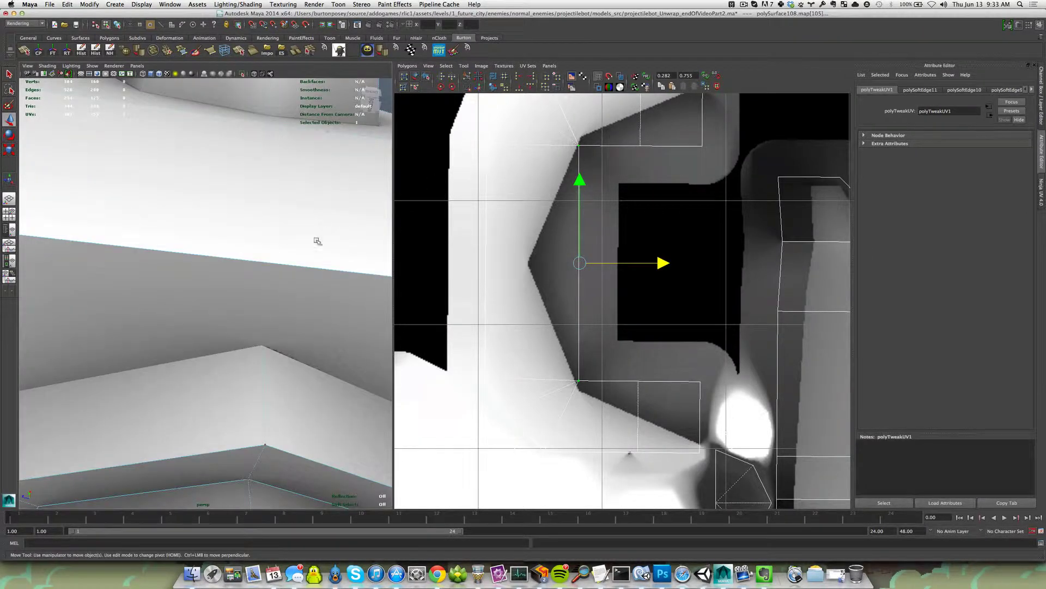
left_click_drag(308, 255, 256, 257, "alt")
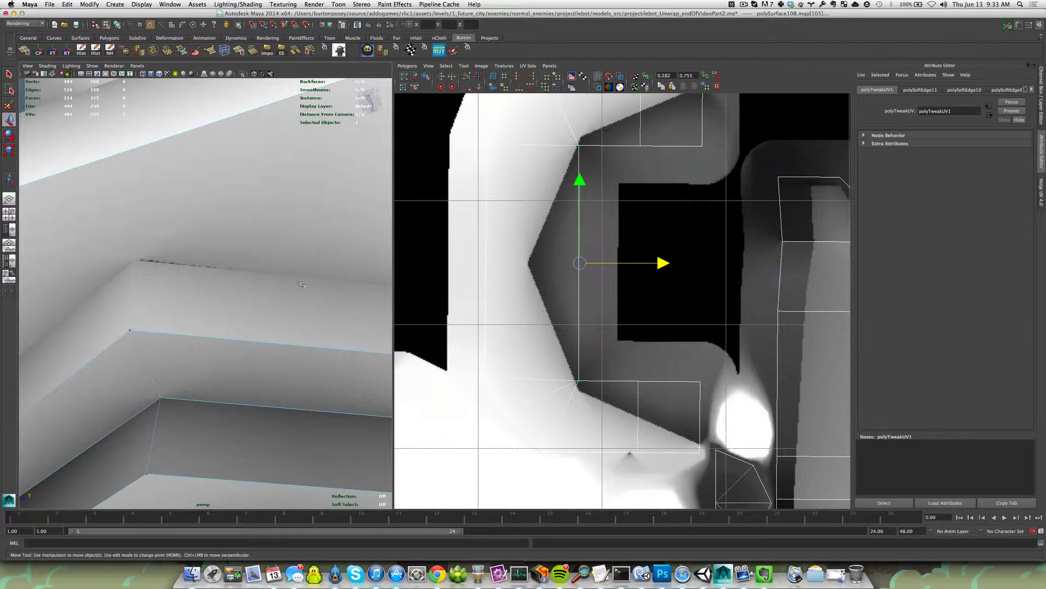
left_click_drag(619, 128, 667, 165)
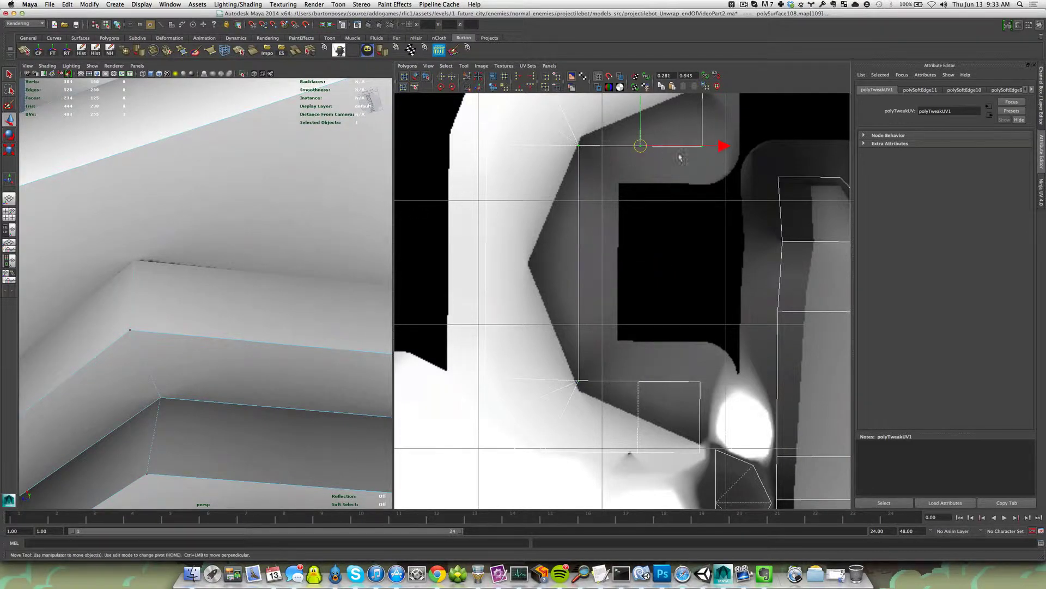
left_click_drag(640, 131, 640, 137)
key("ctrl+z")
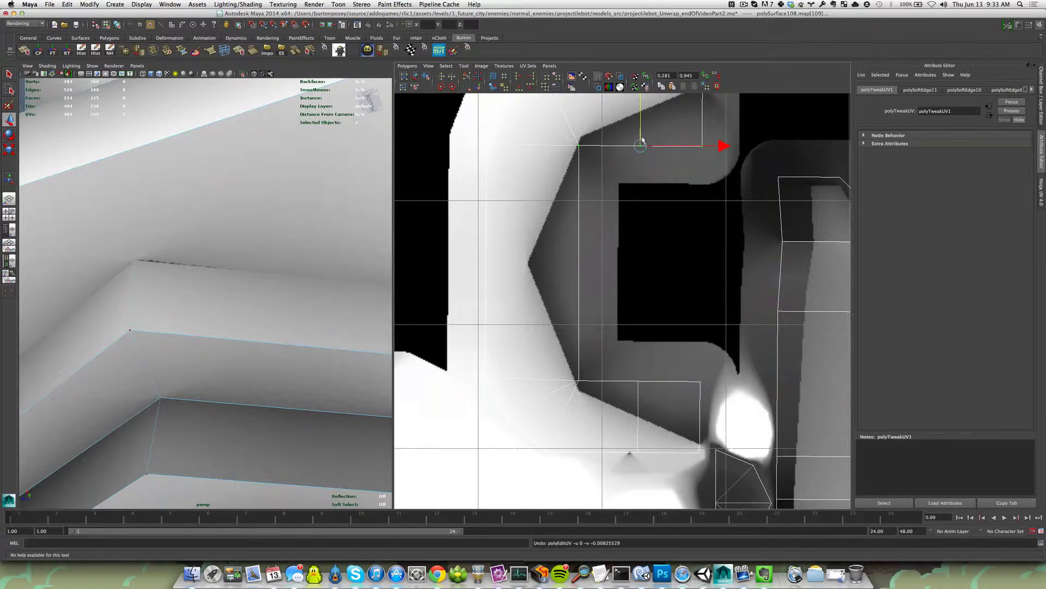
Step: Nudge the C-shaped shell's lower inner corner UV slightly left and the upper arm's inner edge UVs slightly upward
left_click_drag(567, 372, 594, 393)
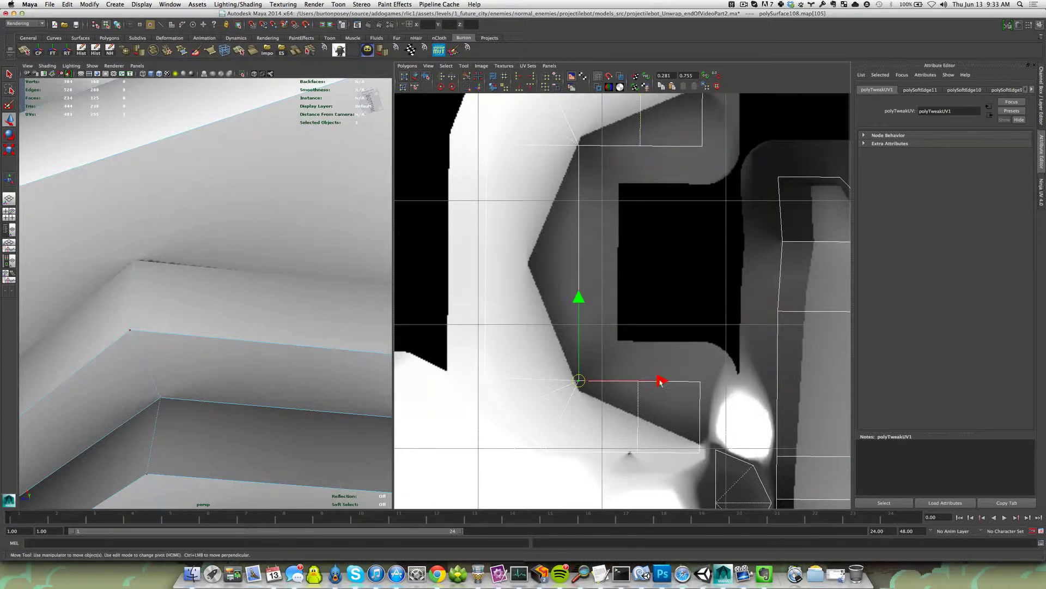
left_click_drag(660, 381, 657, 381)
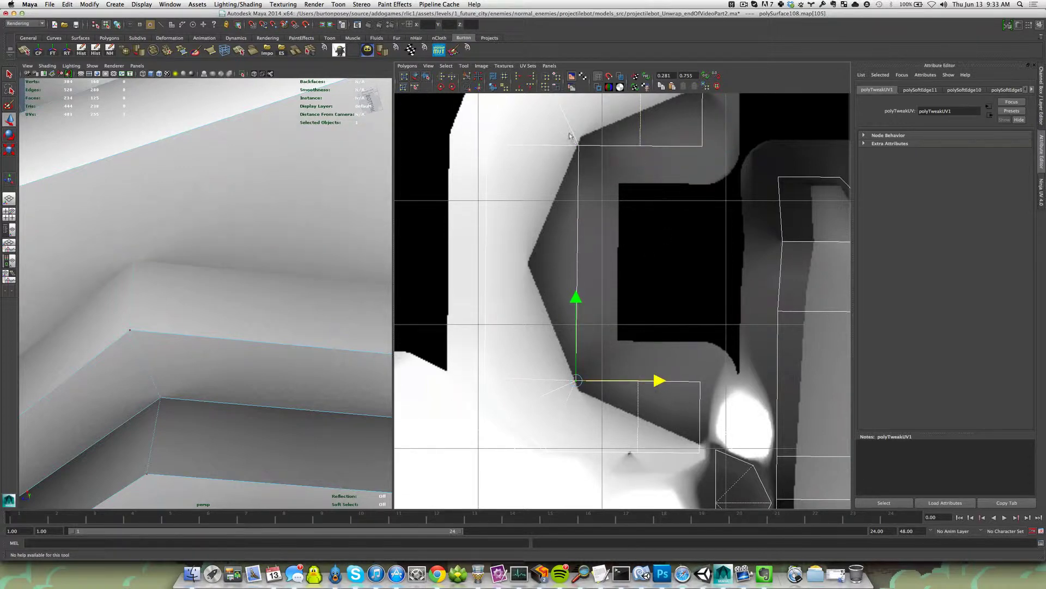
left_click_drag(670, 154, 614, 132)
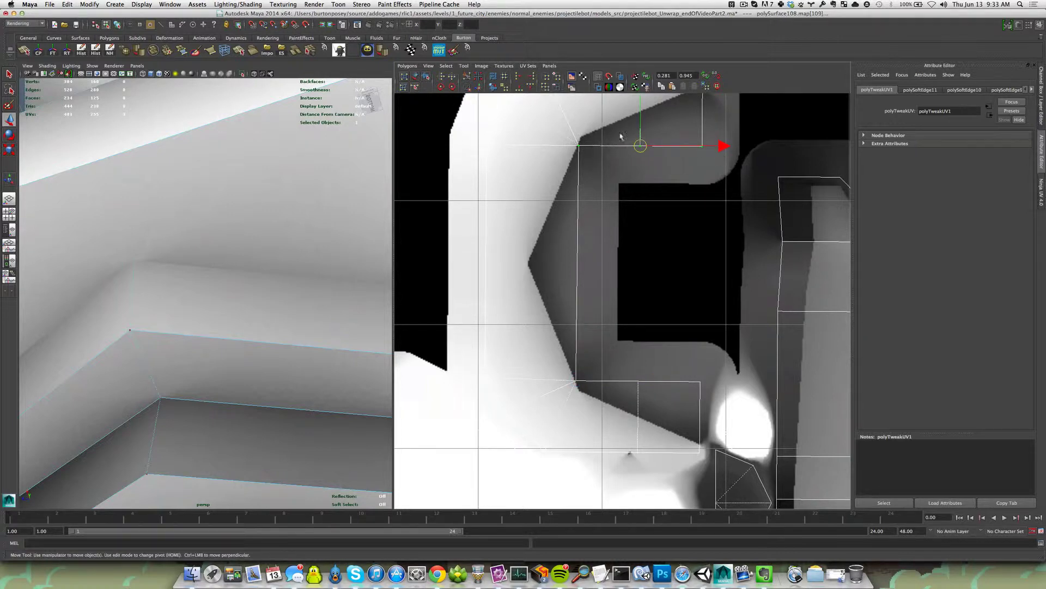
scroll(219, 300, "down", 10)
left_click_drag(219, 299, 153, 297, "alt")
scroll(252, 304, "up", 5)
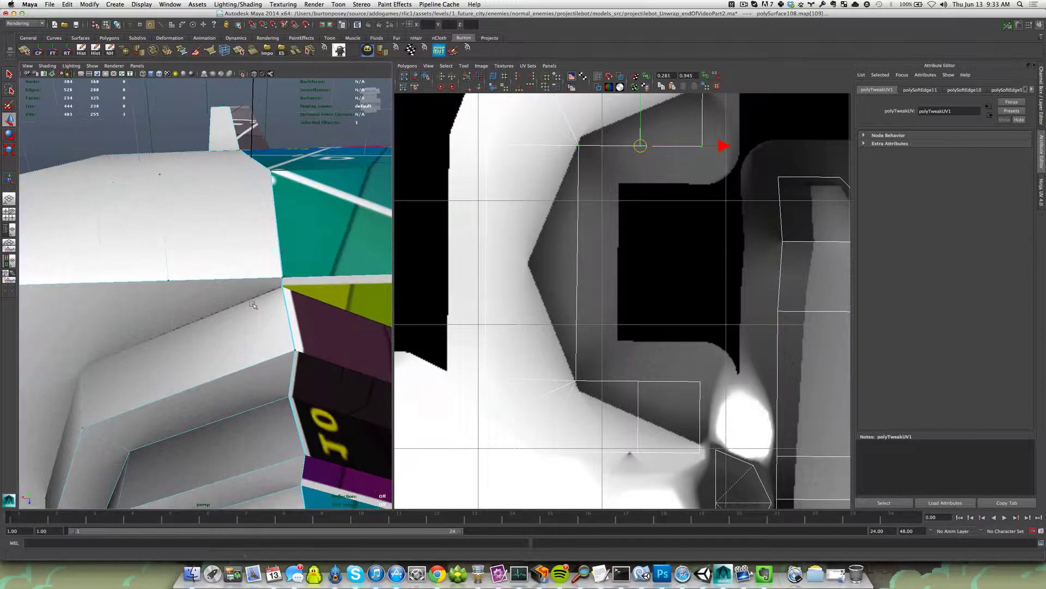
scroll(254, 304, "up", 5)
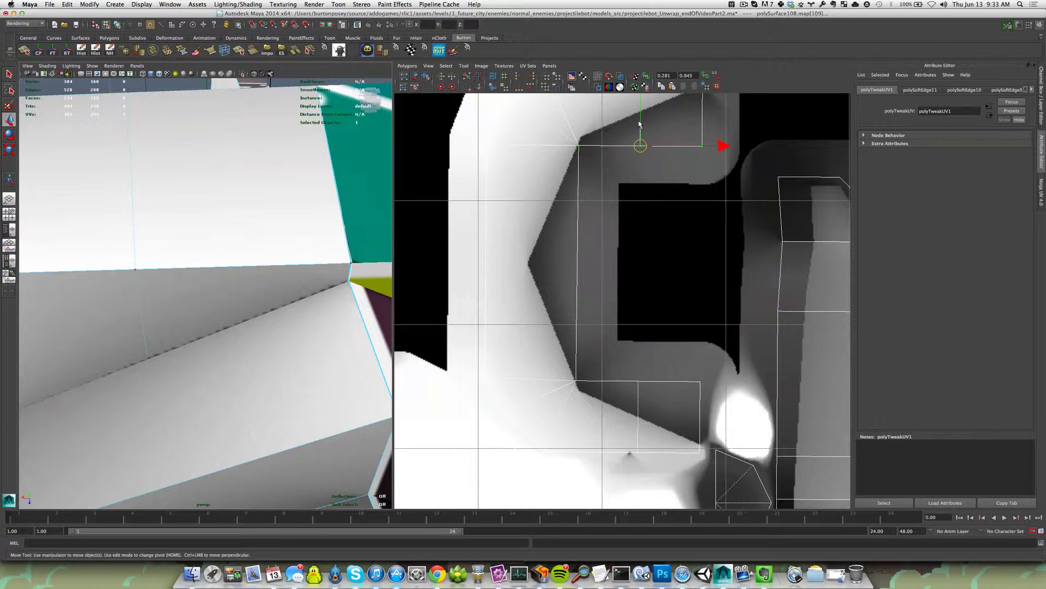
left_click_drag(641, 124, 642, 120)
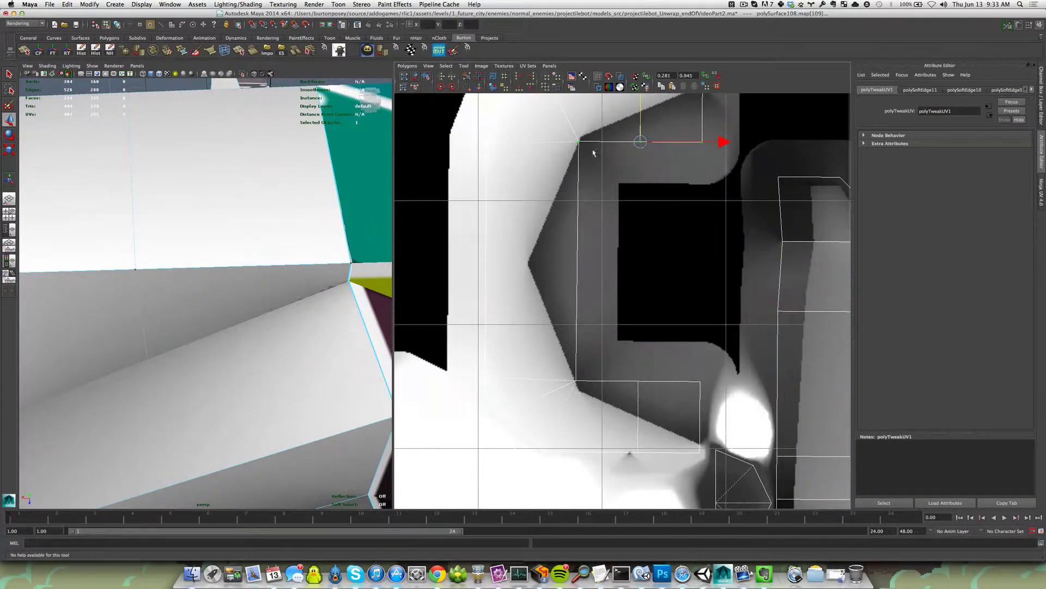
Step: Nudge the UV at the open end of the upper arm's inner edge slightly upward and check the seam on the model
key("4")
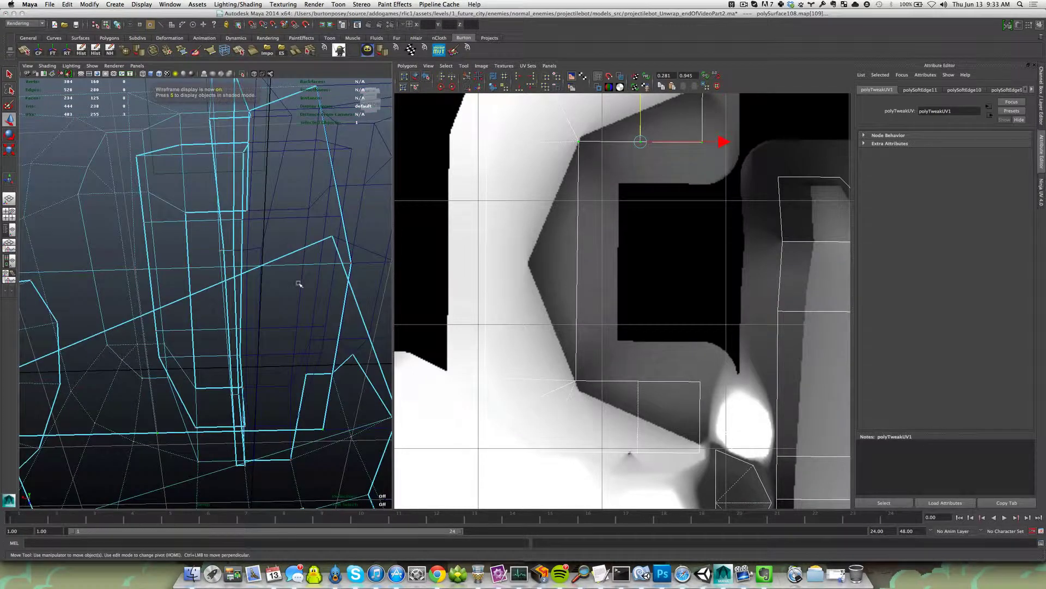
left_click(703, 140)
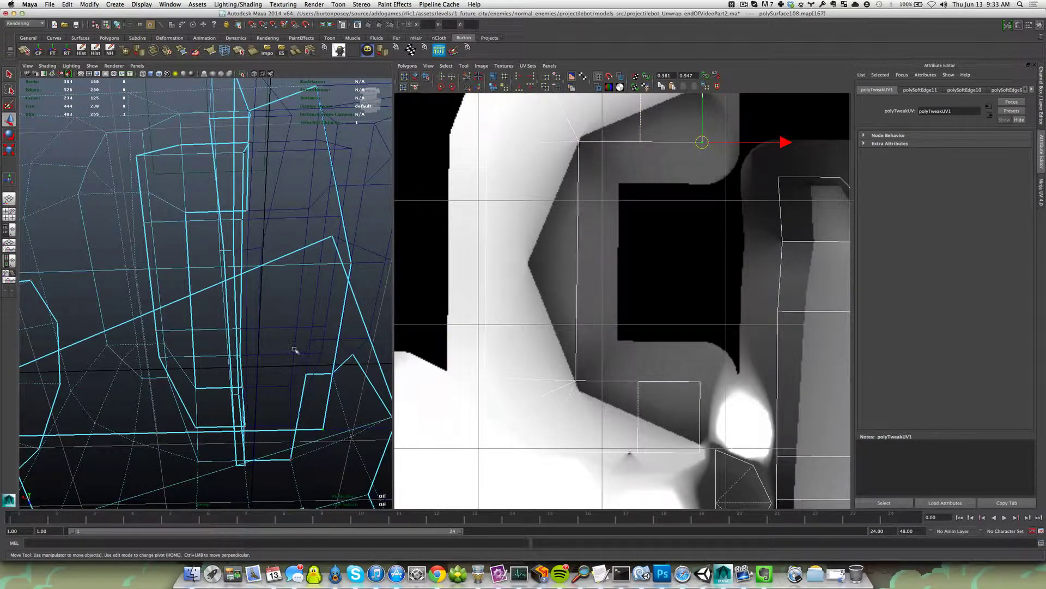
key("6")
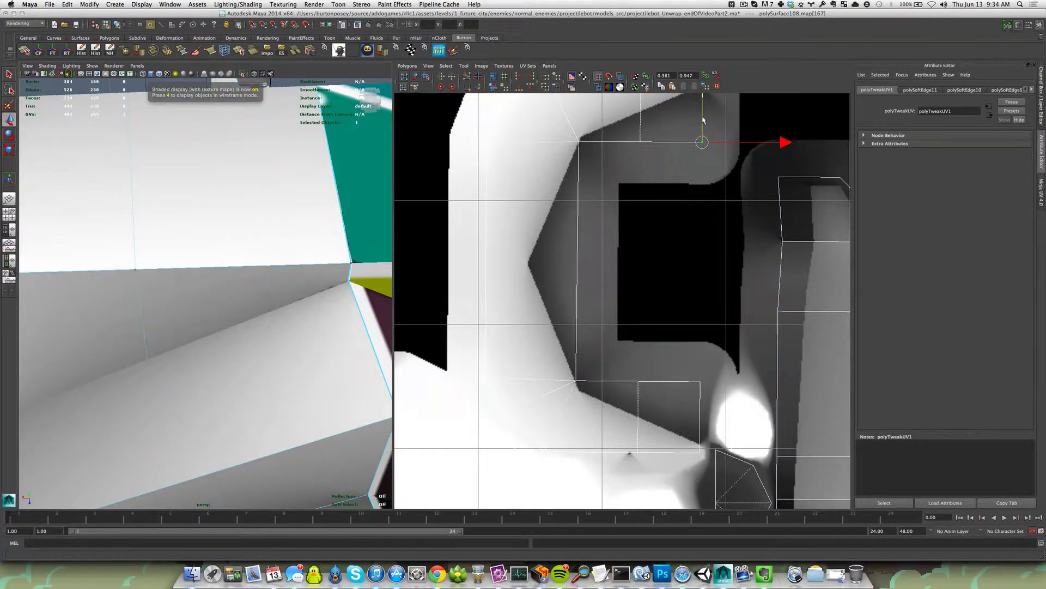
left_click_drag(704, 117, 702, 114)
right_click_drag(327, 289, 271, 299, "alt")
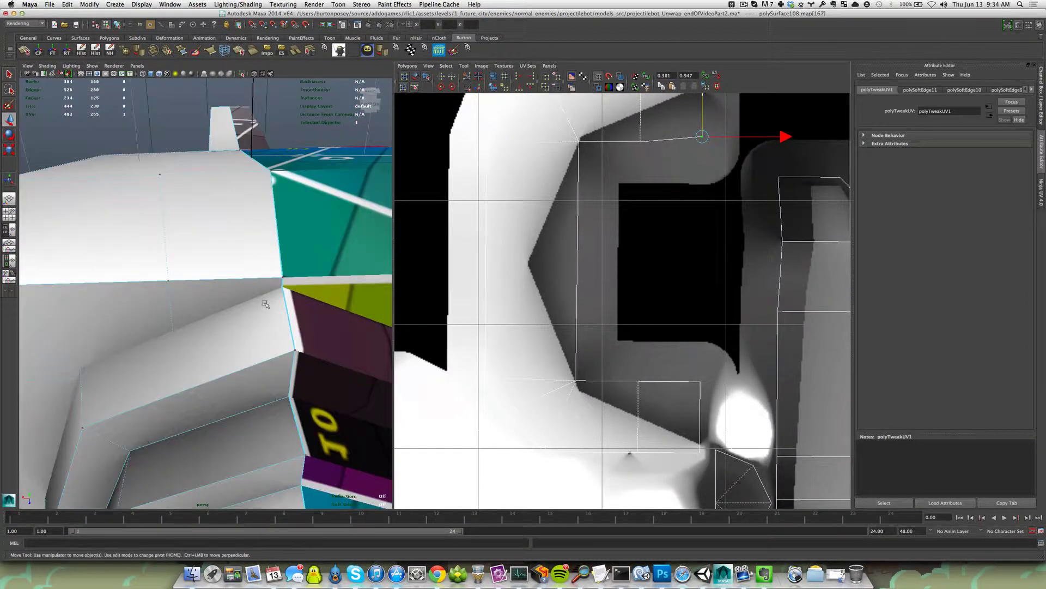
left_click_drag(271, 300, 280, 301, "alt")
middle_click_drag(280, 302, 287, 292, "alt")
left_click_drag(287, 292, 274, 315, "alt")
Step: Return to object mode, select the robot body and examine its stepped ledges for remaining dark seams
key("F8")
key("f")
middle_click_drag(278, 343, 273, 273, "alt")
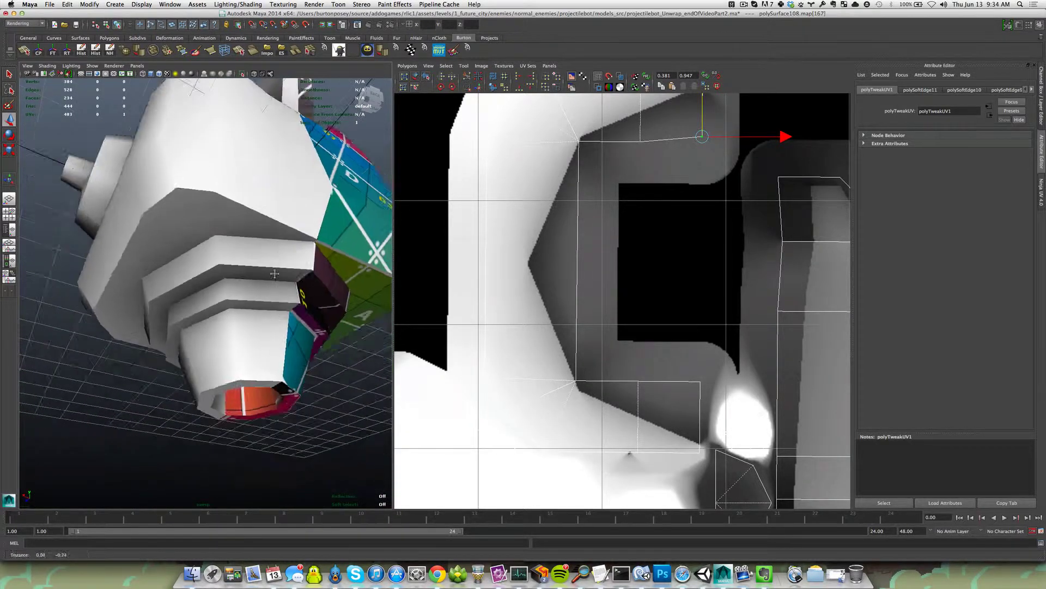
right_click_drag(235, 274, 274, 273, "alt")
left_click_drag(274, 274, 269, 272, "alt")
left_click(250, 231)
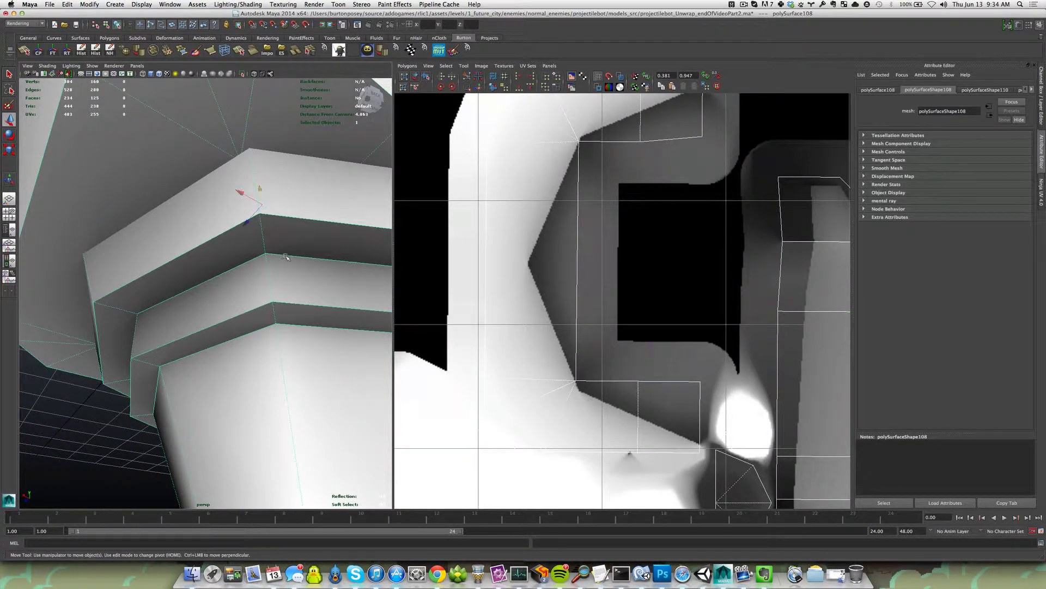
Step: Examine the octagonal side knob and its central cylinder from several angles for seams
right_click_drag(325, 274, 231, 273, "alt")
left_click_drag(232, 272, 321, 278, "alt")
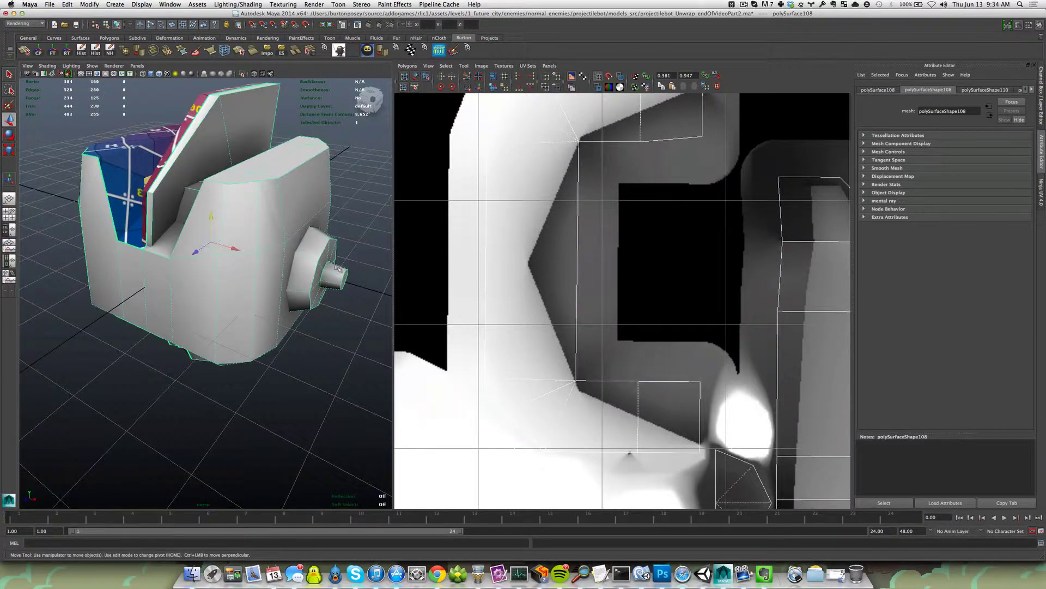
middle_click_drag(322, 278, 212, 288, "alt")
right_click_drag(213, 289, 281, 292, "alt")
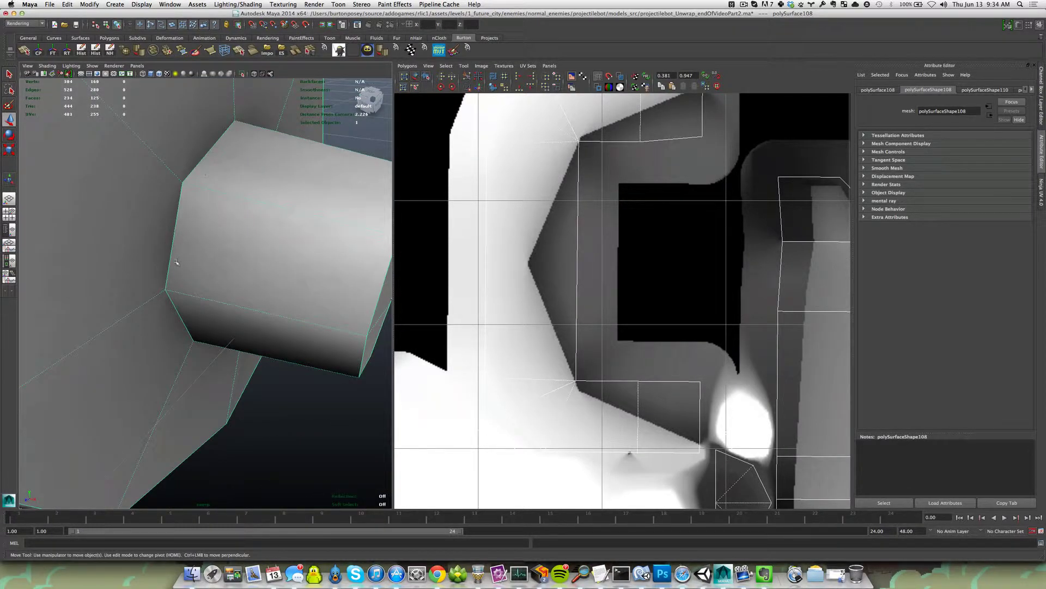
right_click_drag(216, 277, 240, 266, "alt")
left_click(307, 379)
left_click_drag(307, 379, 234, 311, "alt")
middle_click_drag(234, 311, 343, 329, "alt")
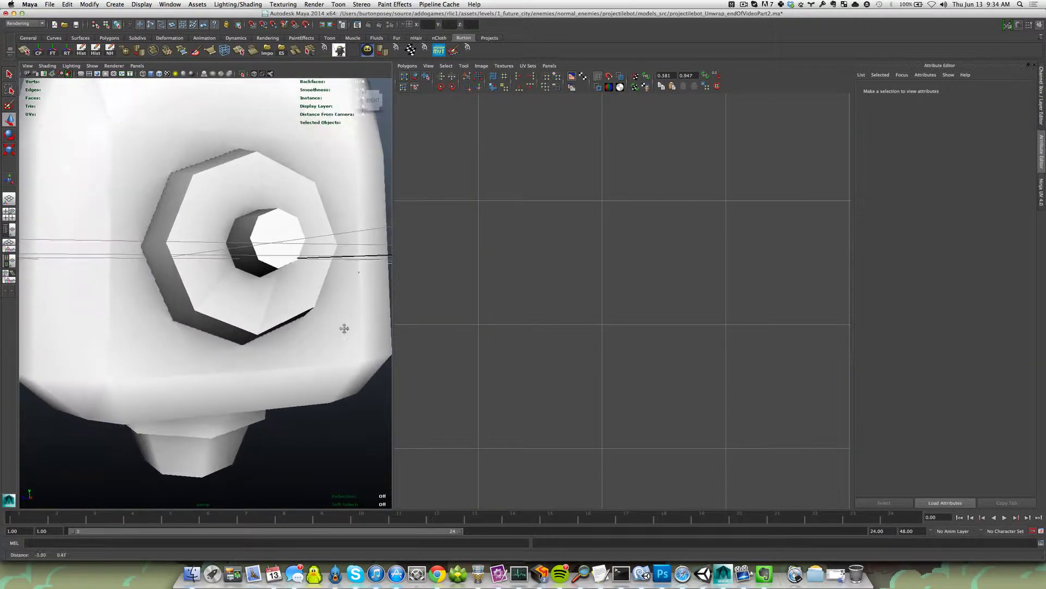
right_click_drag(310, 324, 325, 322, "alt")
left_click_drag(325, 322, 226, 317, "alt")
left_click(258, 321)
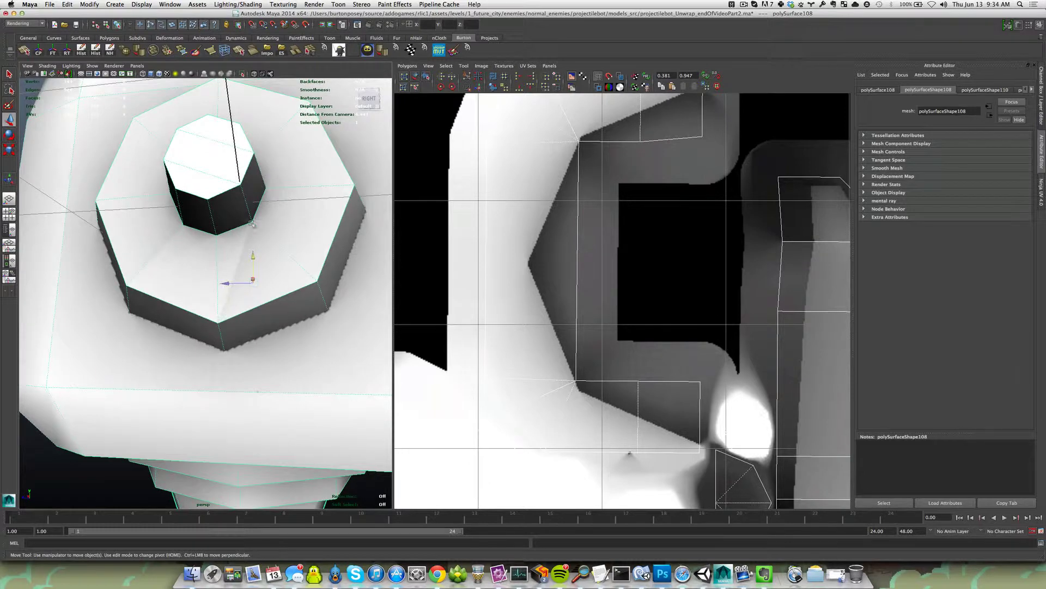
left_click_drag(236, 258, 218, 302, "alt")
Step: Select the face of the octagonal ring just below the knob's central cylinder
left_click(220, 313)
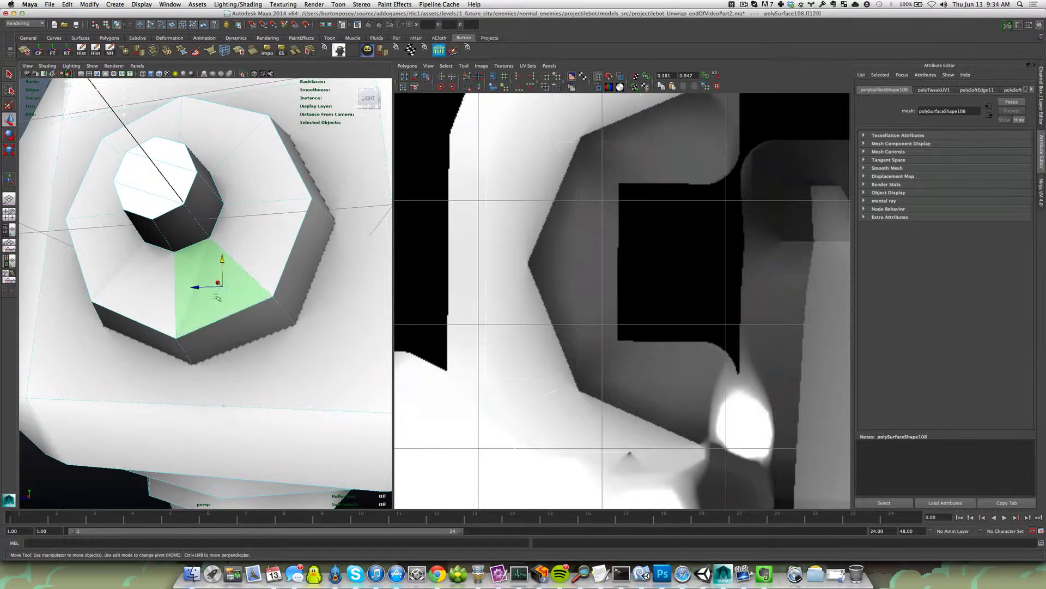
scroll(196, 319, "down", 3)
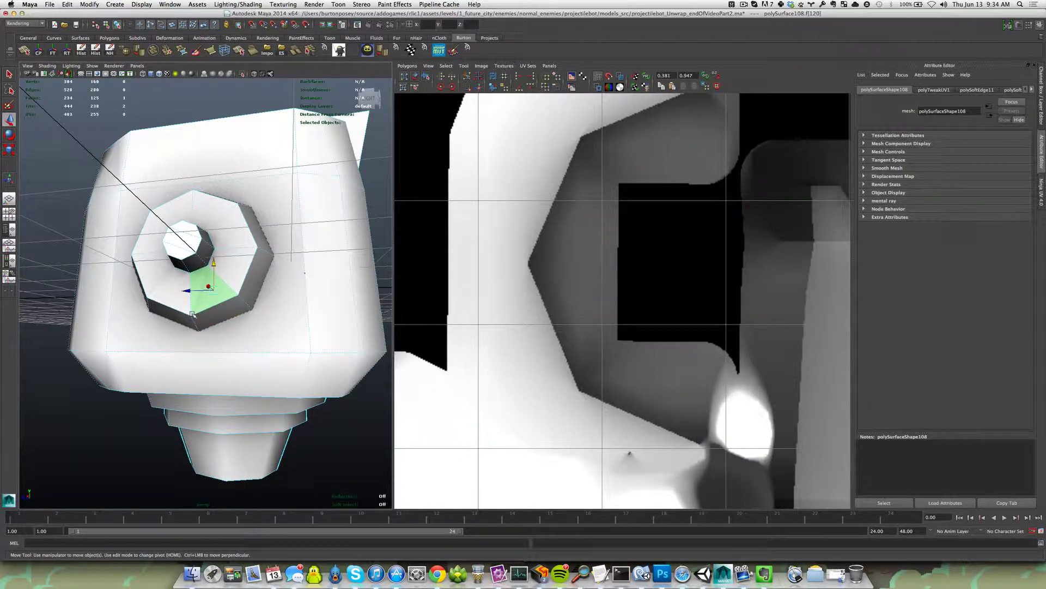
left_click_drag(266, 318, 215, 288, "alt")
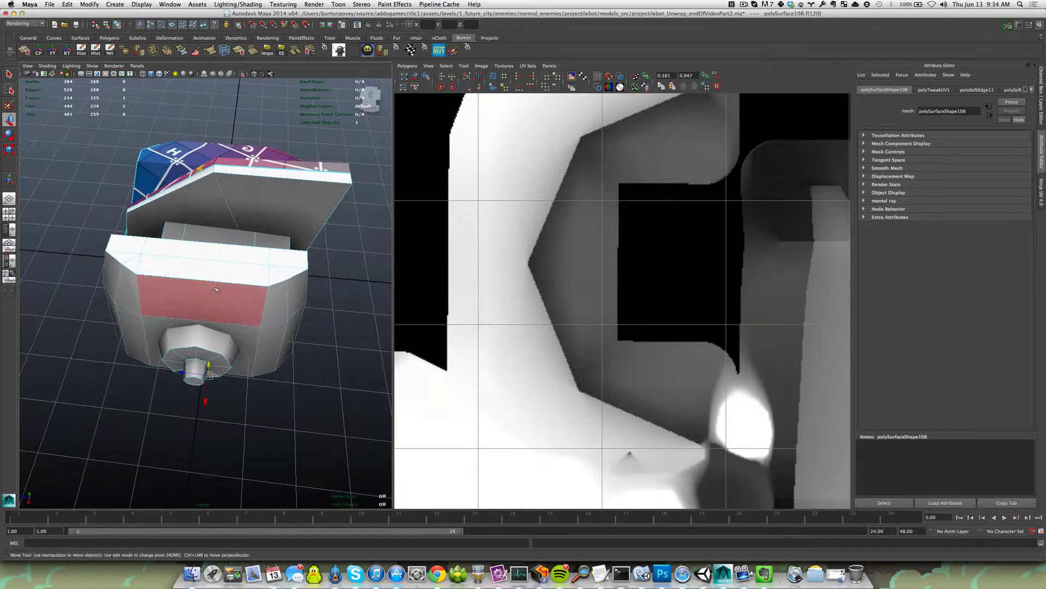
left_click(281, 368)
left_click_drag(284, 385, 273, 275, "alt")
left_click(190, 258)
right_click_drag(234, 311, 229, 355)
left_click(229, 328)
left_click(231, 327)
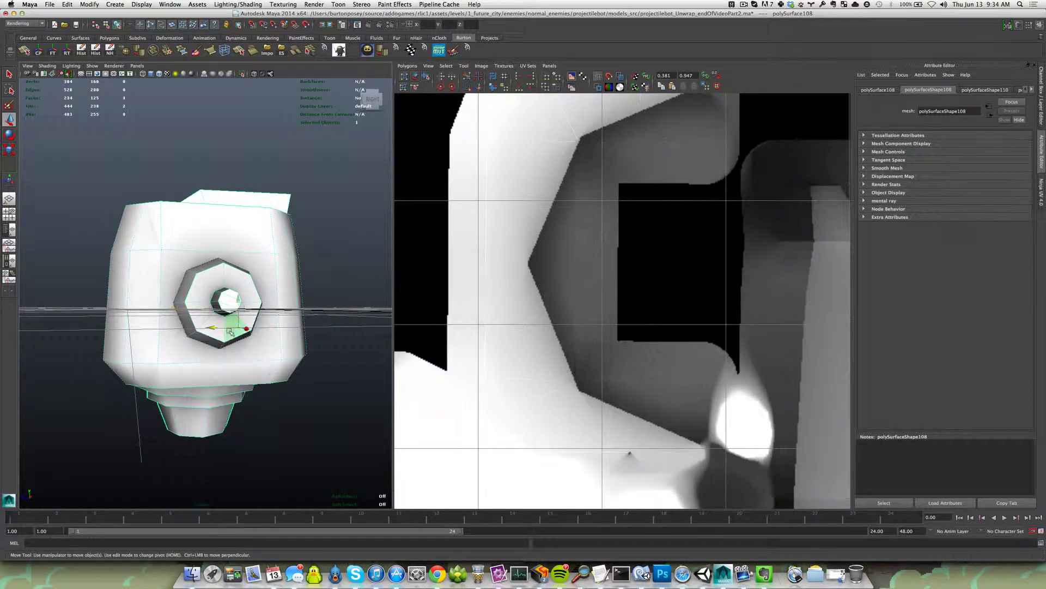
Step: Hide the texture image in the UV layout, convert the ring face selection to UVs and locate its octagonal shell
scroll(614, 298, "down", 4)
scroll(613, 299, "down", 5)
middle_click_drag(640, 378, 608, 302, "alt")
left_click(572, 76)
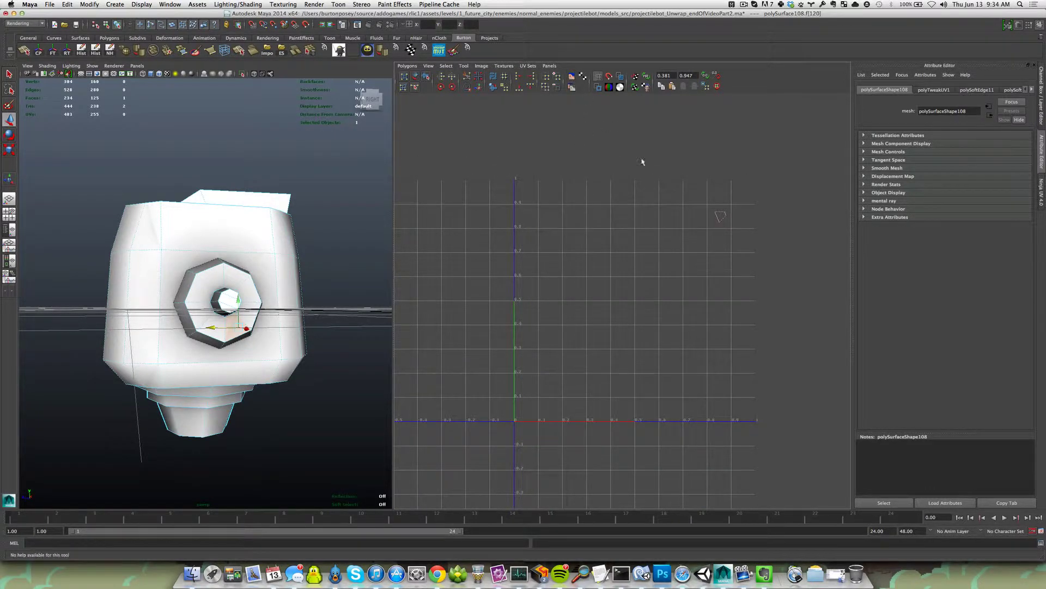
right_click_drag(718, 221, 735, 220)
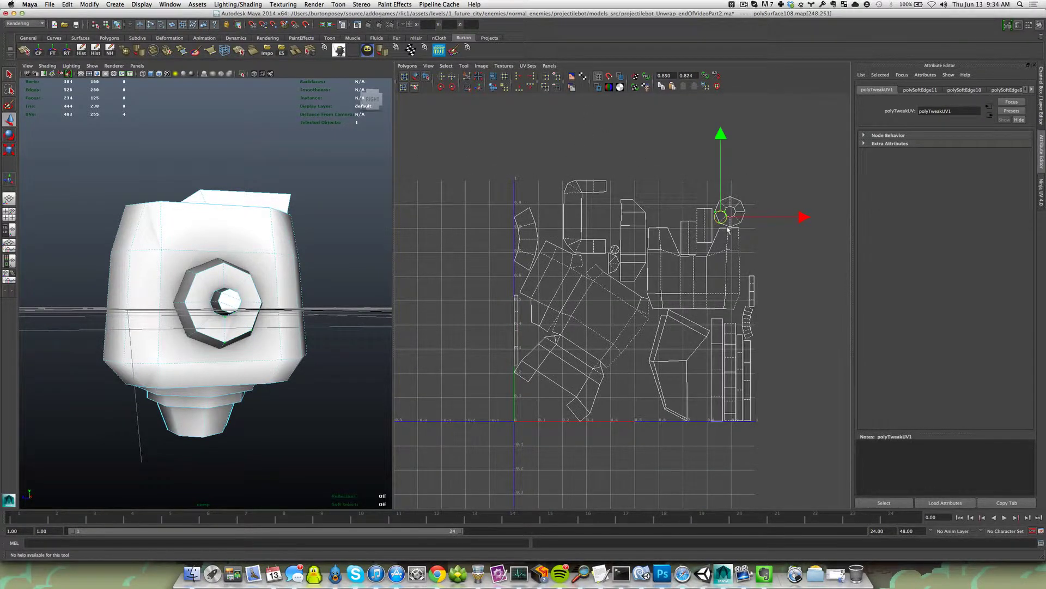
scroll(727, 230, "up", 6)
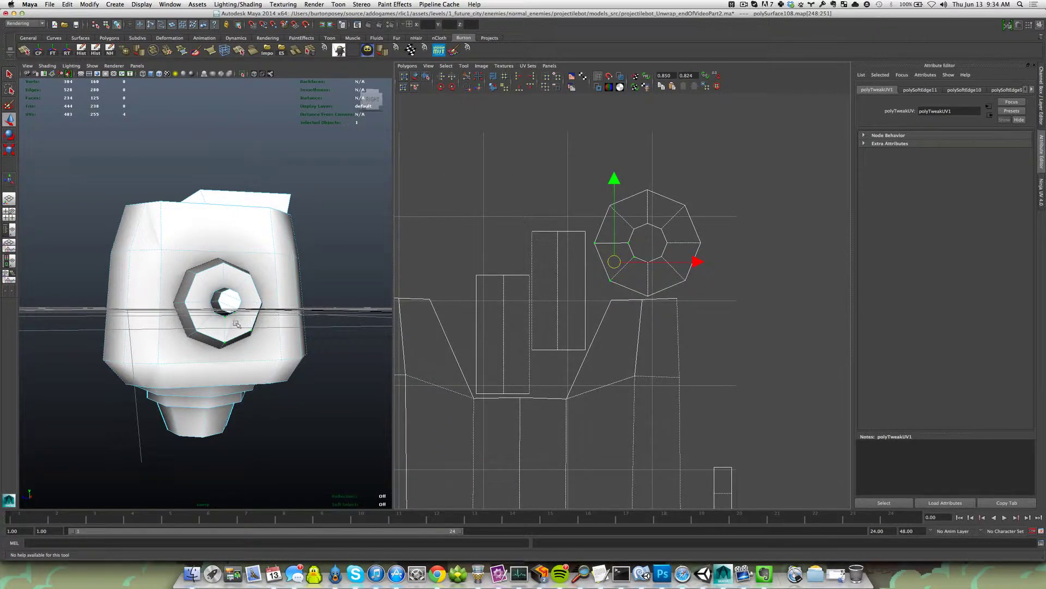
Step: Select a face near the upper corner of the robot body and locate its UVs in the layout
scroll(224, 336, "down", 4)
left_click_drag(146, 253, 180, 268, "alt")
right_click_drag(179, 269, 182, 283)
left_click(180, 268)
scroll(600, 458, "down", 5)
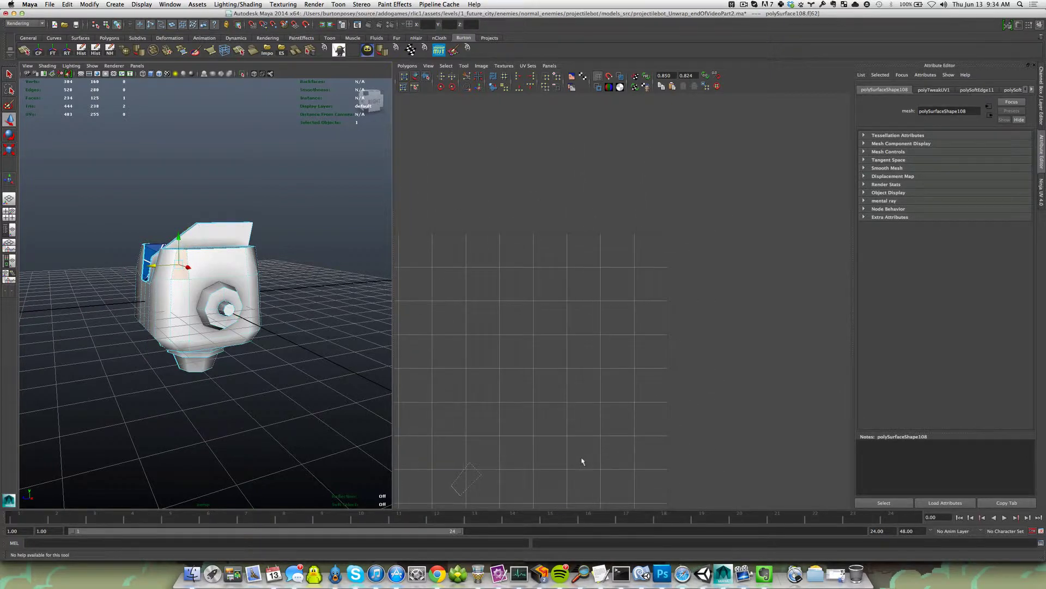
Step: Convert the selected corner face to UVs and inspect the edges of its shell against the robot body's upper corner
right_click_drag(530, 361, 553, 361, "ctrl")
scroll(534, 376, "up", 4)
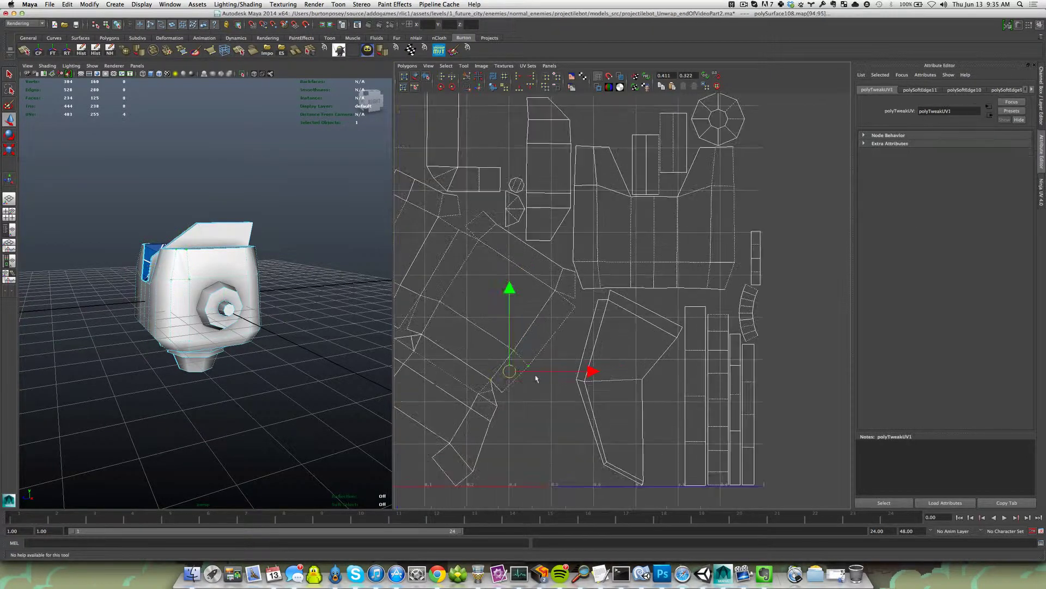
middle_click_drag(518, 367, 576, 327, "alt")
right_click_drag(520, 379, 521, 363)
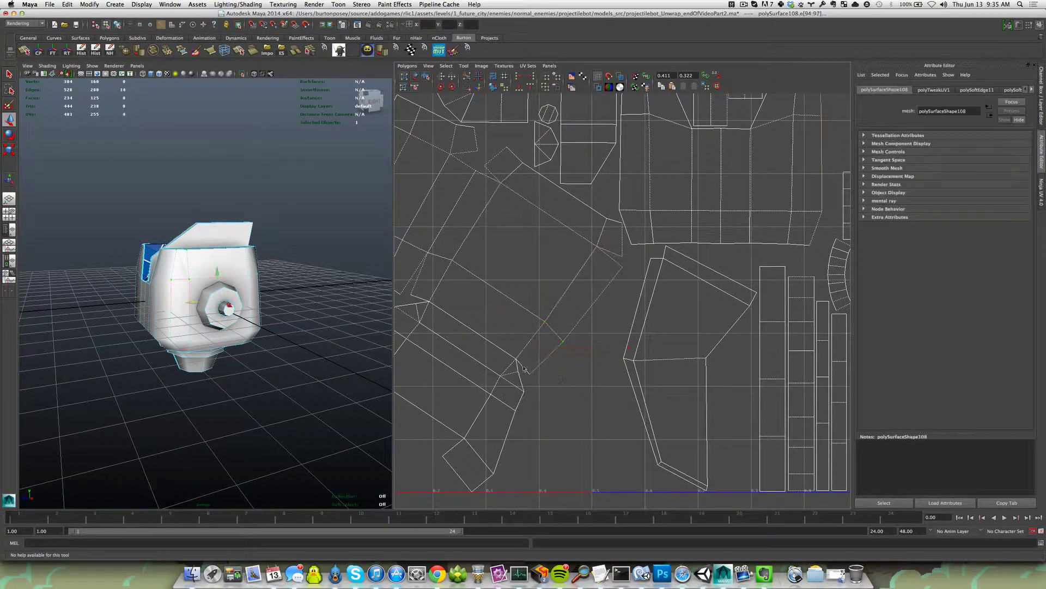
left_click(524, 369)
scroll(227, 229, "up", 6)
left_click_drag(226, 224, 345, 302, "alt")
left_click(520, 381)
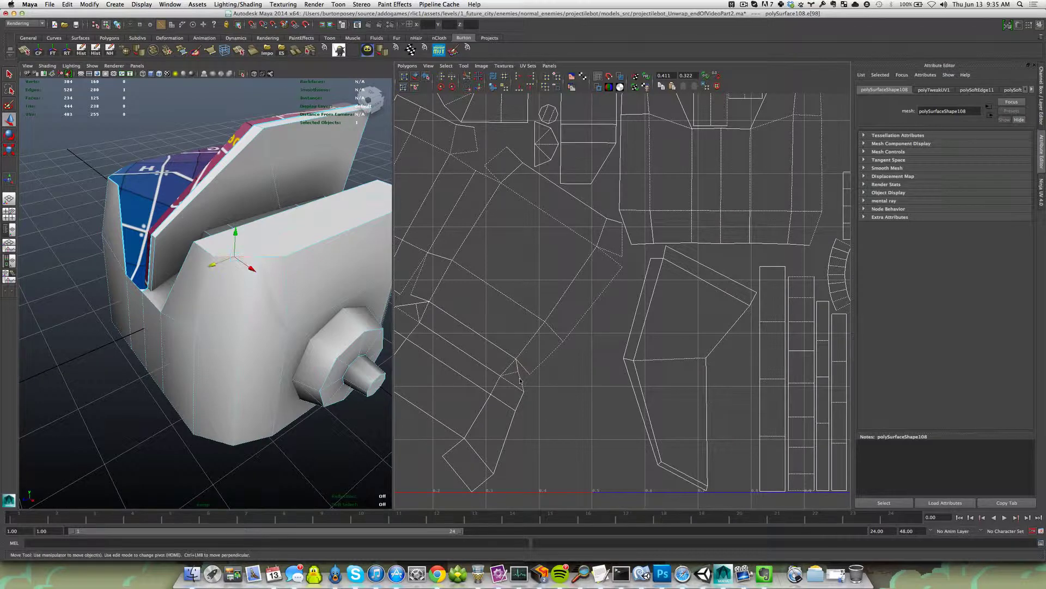
scroll(515, 389, "down", 2)
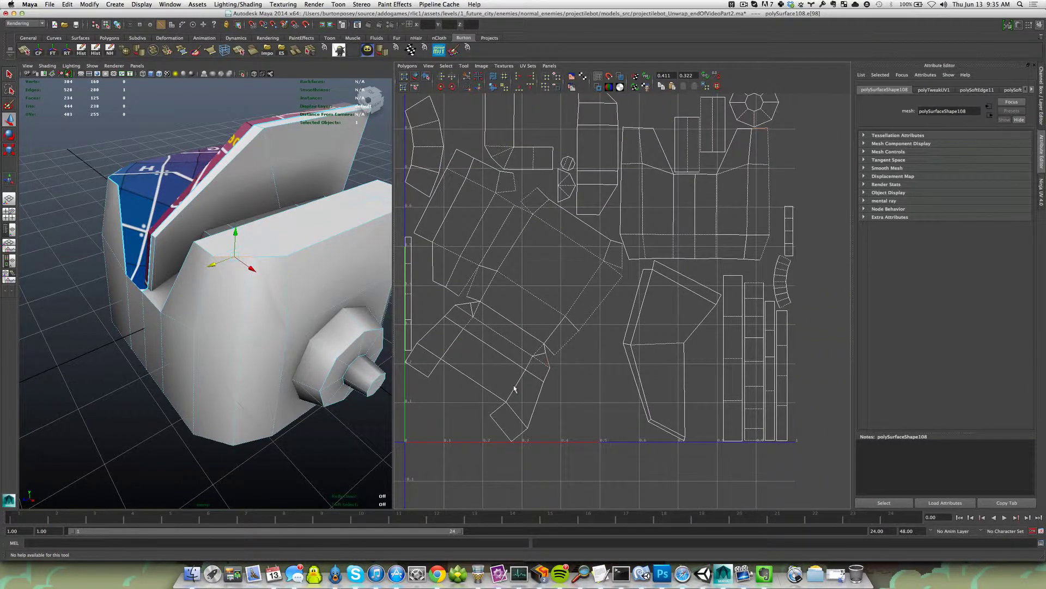
Step: Compare further corner edges in the UV layout with their positions on the robot body
left_click(545, 350)
left_click(250, 305)
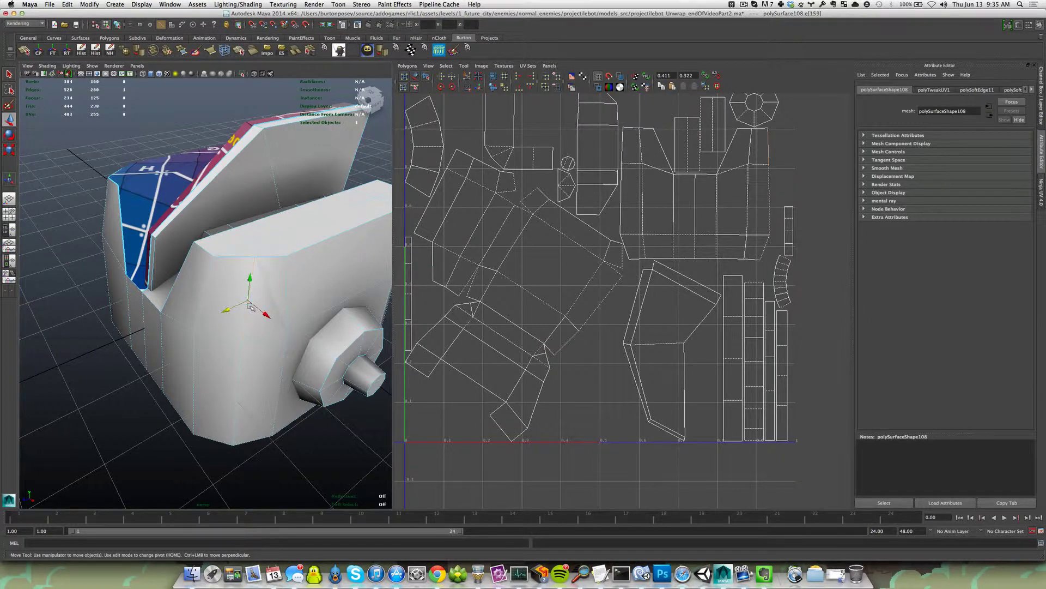
middle_click_drag(571, 349, 564, 353, "alt")
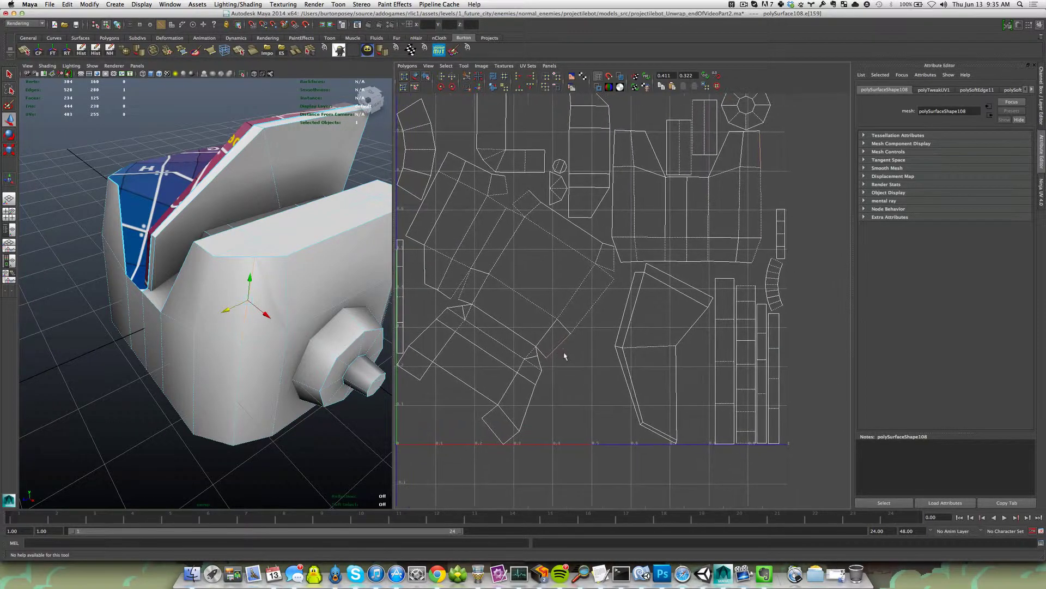
left_click_drag(315, 353, 294, 353, "alt")
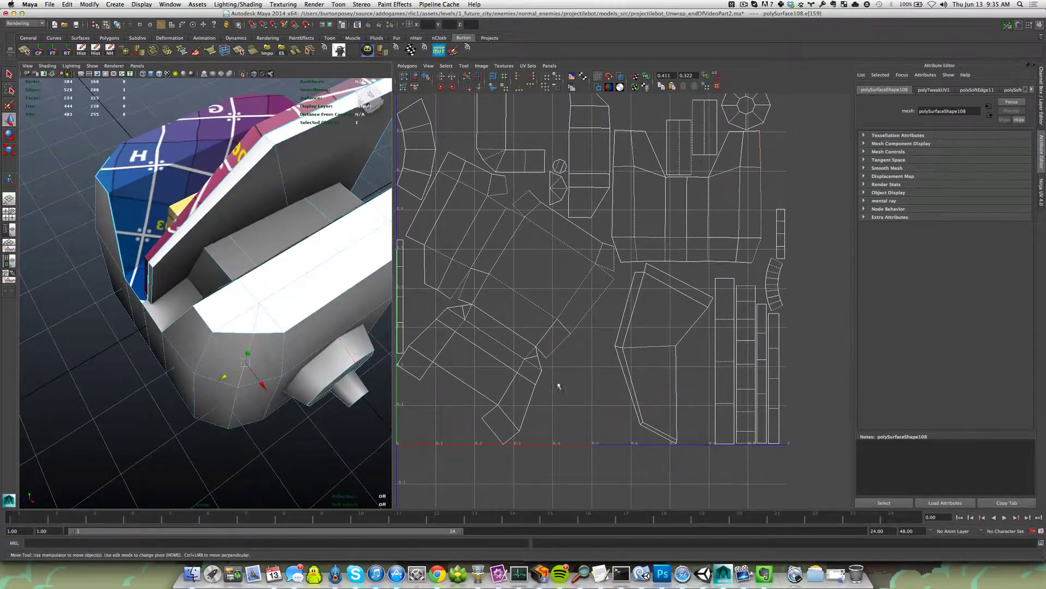
left_click(562, 336, "alt")
left_click(563, 329)
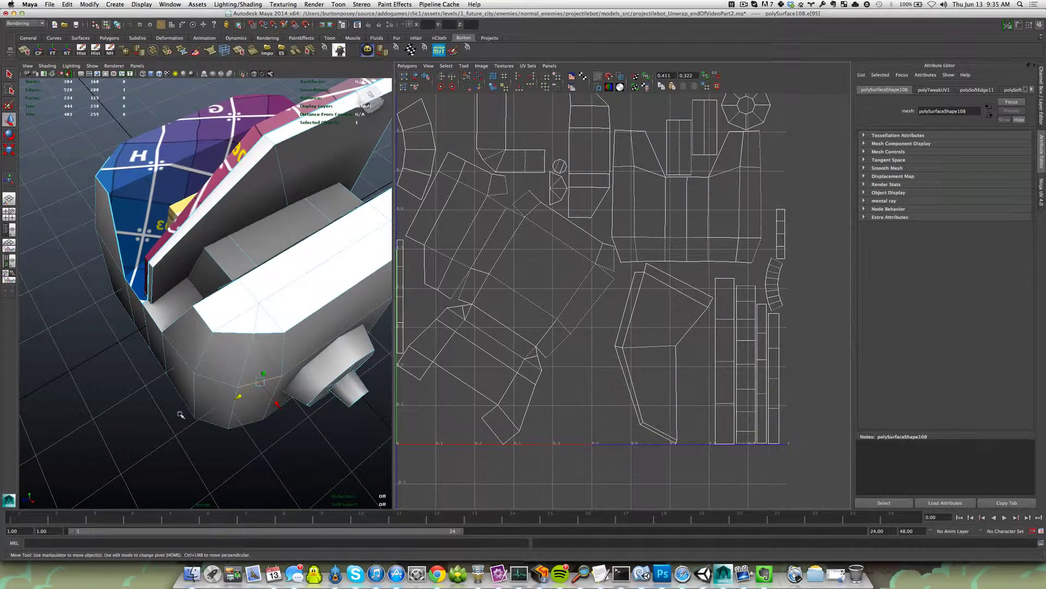
left_click_drag(178, 412, 180, 382, "alt")
right_click_drag(487, 388, 516, 387, "alt")
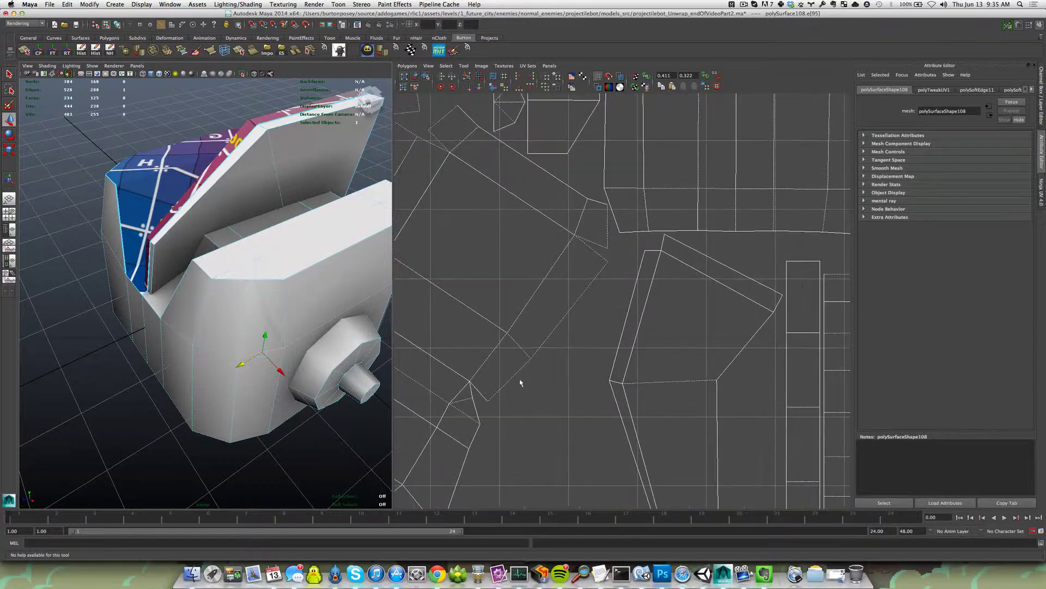
key("F12")
middle_click_drag(474, 386, 567, 404, "alt")
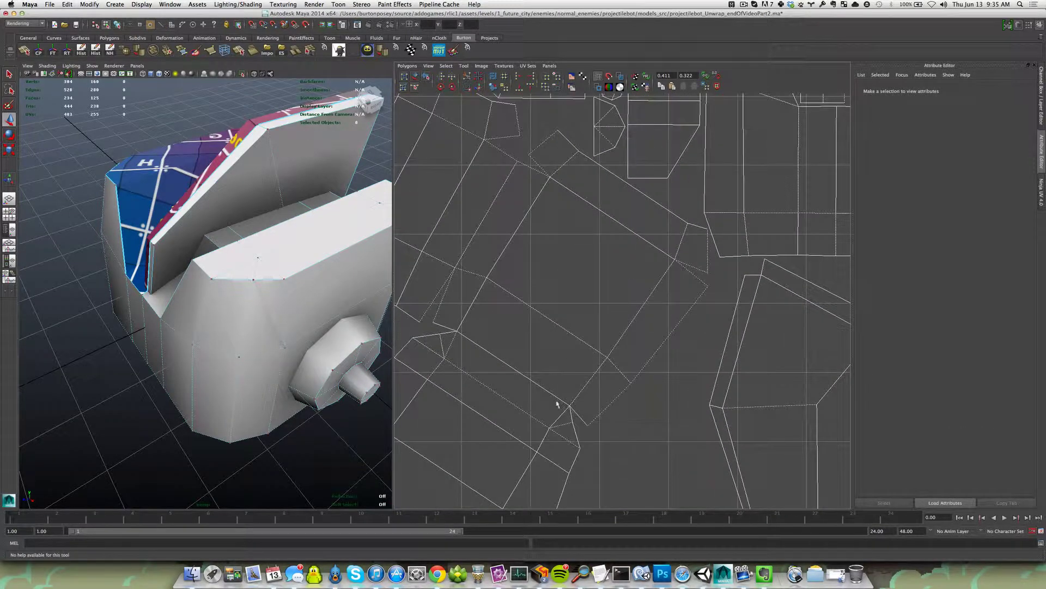
right_click_drag(557, 404, 539, 403, "alt")
right_click_drag(349, 357, 282, 350, "alt")
left_click_drag(283, 351, 264, 350, "alt")
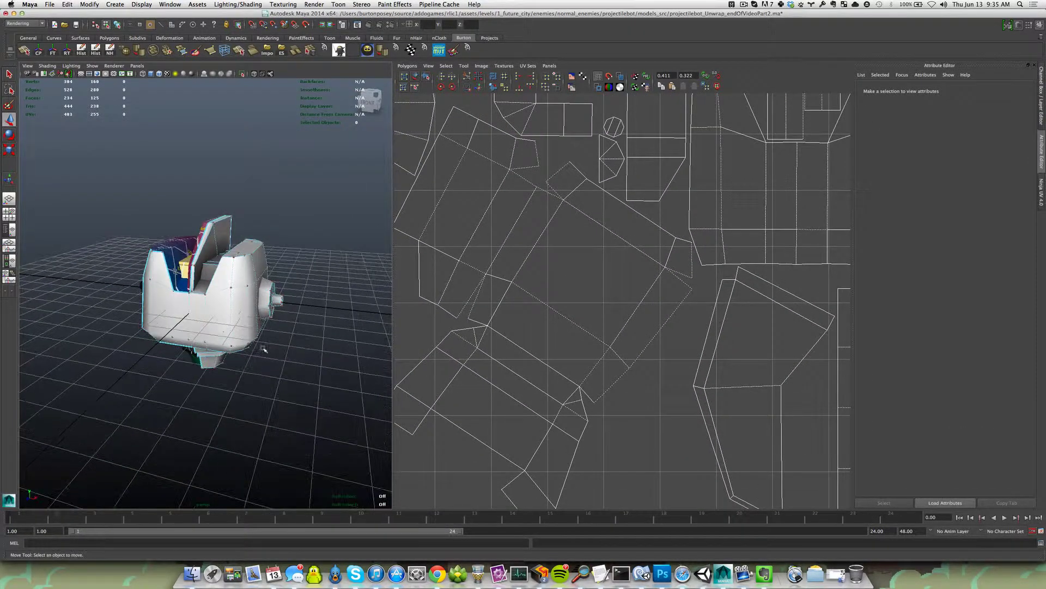
Step: Return to object selection and show the robot in a single textured perspective view
right_click_drag(220, 327, 244, 315)
left_click(274, 357)
mouse_move(254, 357)
left_mouse_down("alt")
mouse_move(298, 339)
mouse_move(257, 367)
mouse_move(243, 360)
left_mouse_up("alt")
scroll(259, 357, "down", 5)
scroll(257, 367, "up", 2)
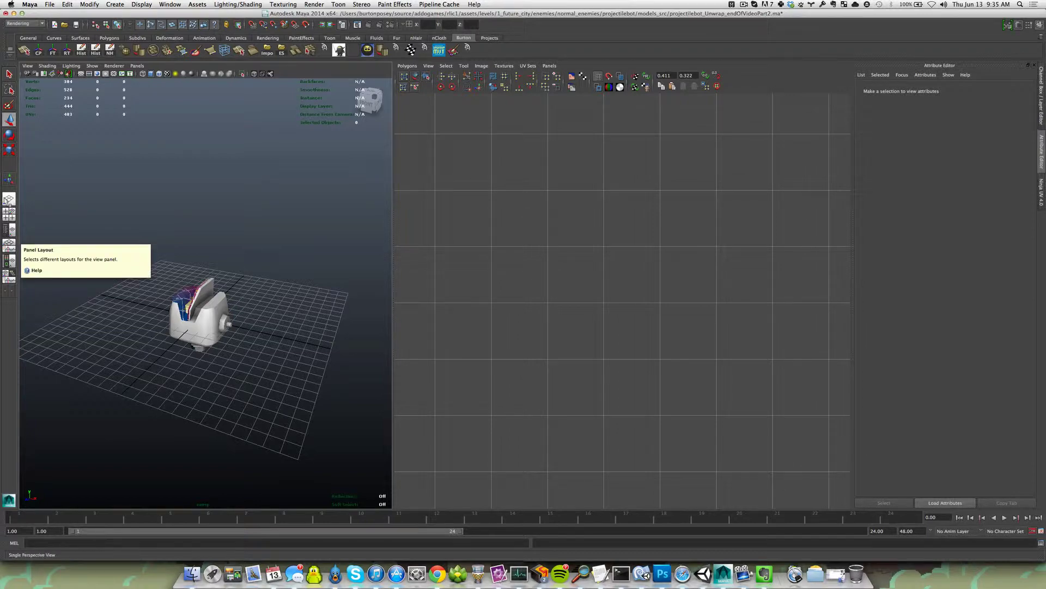
left_click(9, 199)
scroll(417, 357, "down", 3)
middle_click_drag(421, 354, 378, 316, "alt")
left_click_drag(377, 316, 383, 316, "alt")
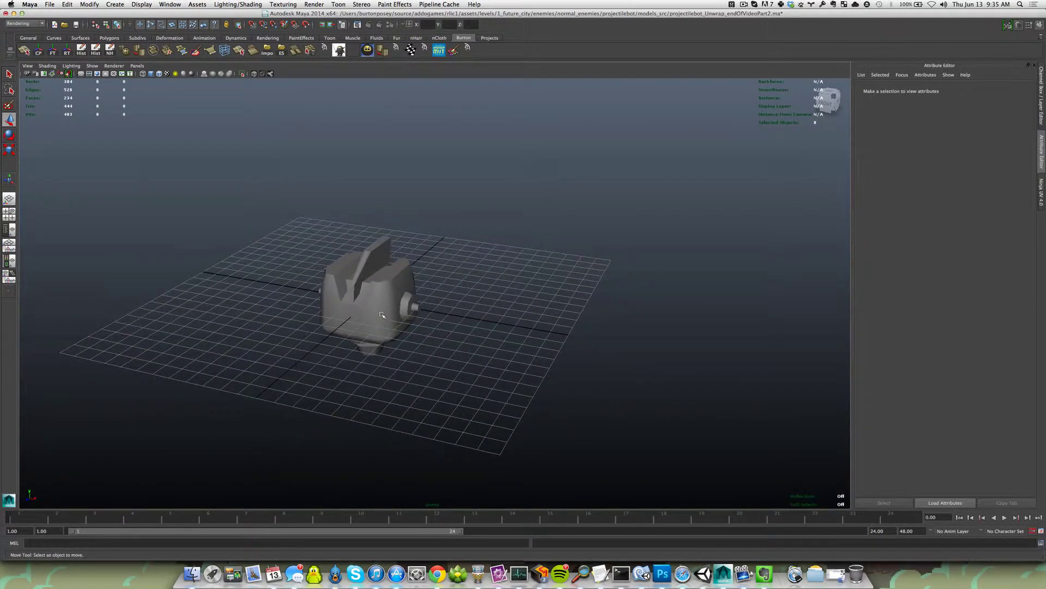
key("6")
Step: Select the white body half, save the scene and delete the half's construction history
left_click(388, 328)
middle_click_drag(425, 358, 391, 339, "alt")
left_click_drag(391, 340, 398, 344, "alt")
key("super+s")
left_click(95, 49)
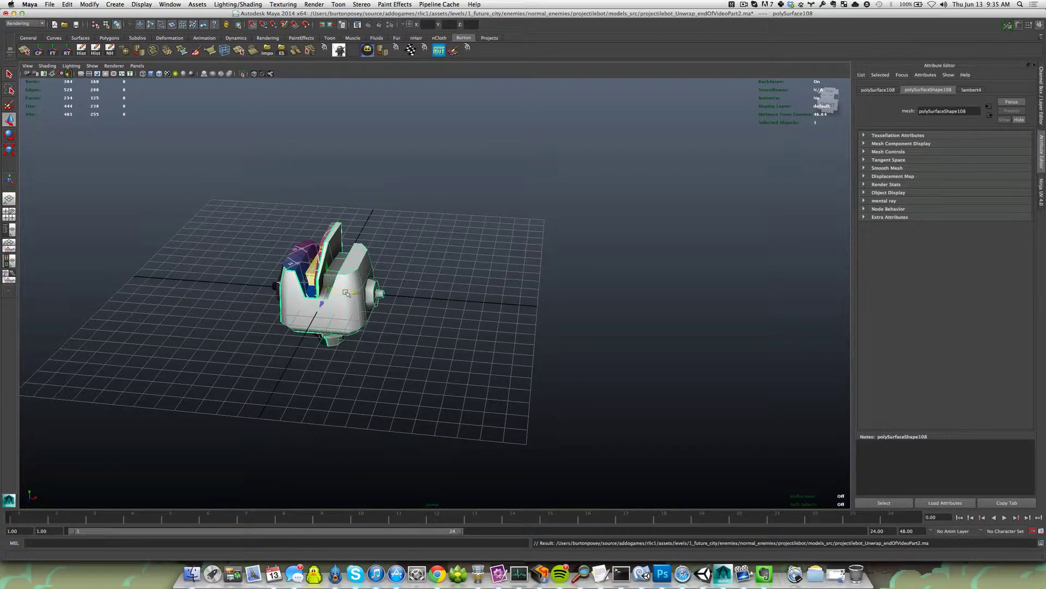
Step: Move the white body half 14 units along X as a spare and bring a duplicate of it back to the grid centre
left_click_drag(346, 292, 582, 306)
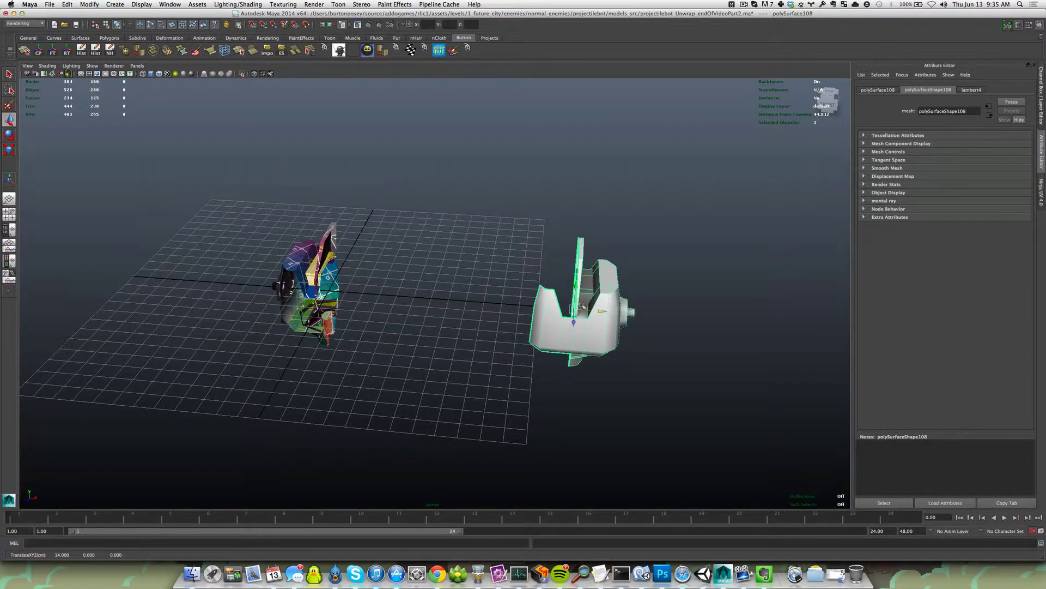
middle_click_drag(586, 345, 562, 346, "alt")
left_click(518, 213)
left_click_drag(477, 218, 621, 375)
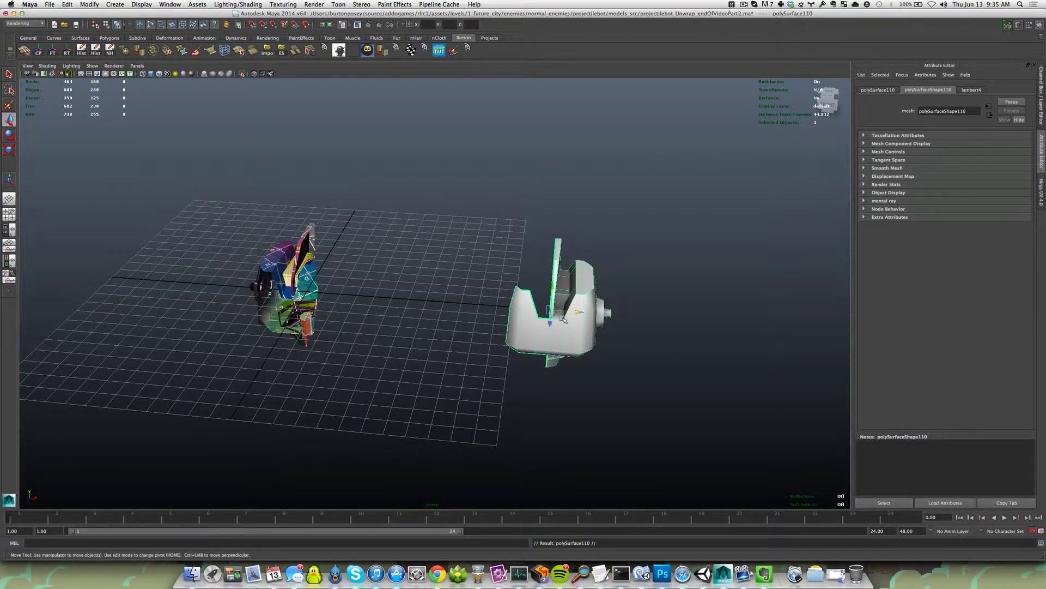
left_click_drag(578, 314, 308, 293)
right_click_drag(309, 297, 337, 309, "alt")
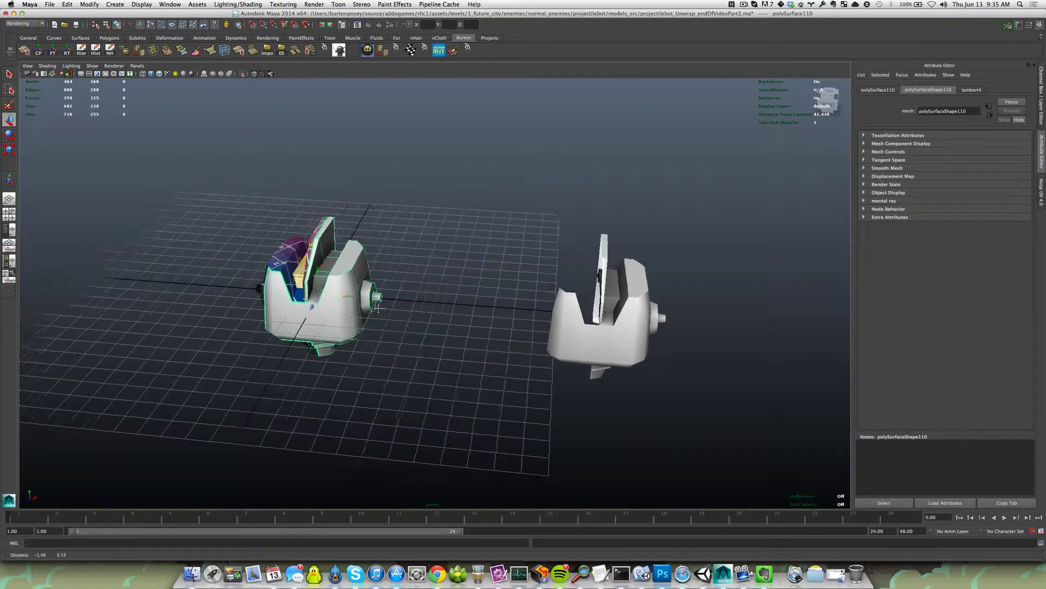
middle_click_drag(336, 308, 414, 321, "alt")
Step: Delete the textured half of the robot body
left_click(328, 264)
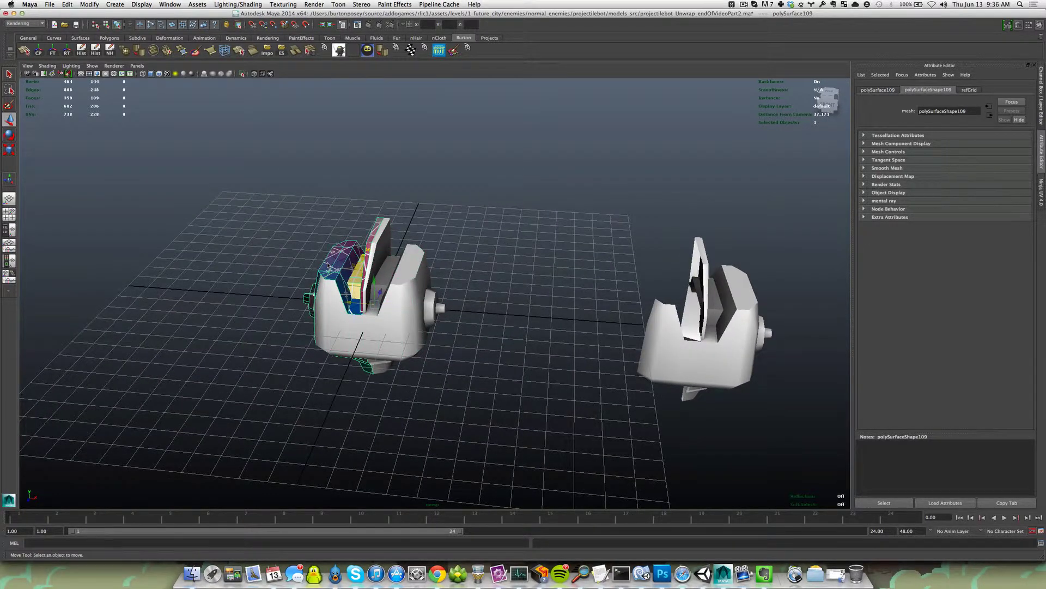
key("Delete")
left_click_drag(358, 298, 420, 304, "alt")
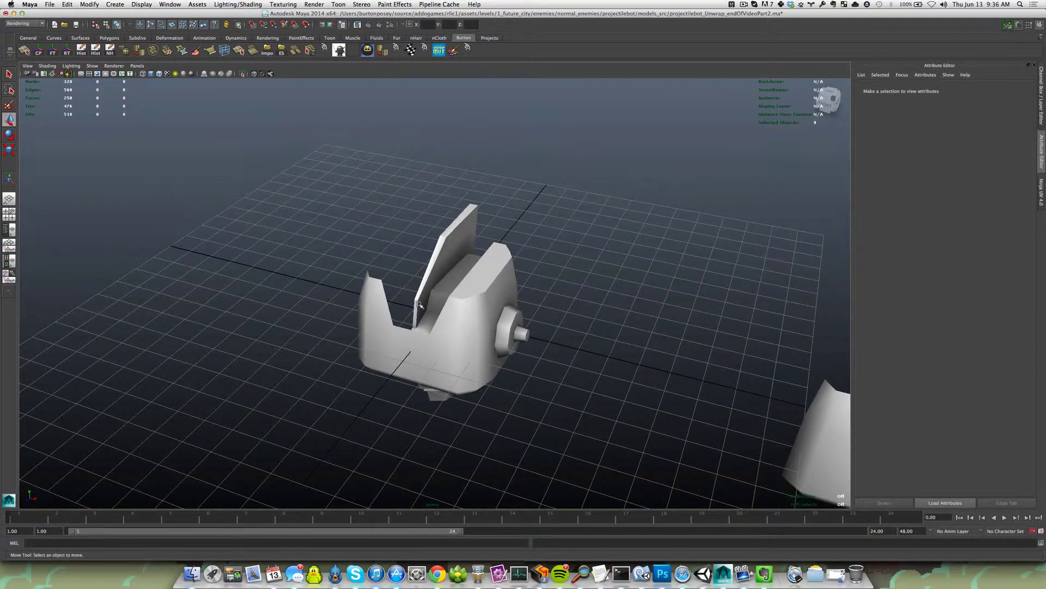
Step: Create a mirrored duplicate of the remaining centre half with an X scale of -1
scroll(421, 344, "up", 2)
left_click_drag(423, 345, 415, 317, "alt")
left_click(439, 353)
key("ctrl+shift+d")
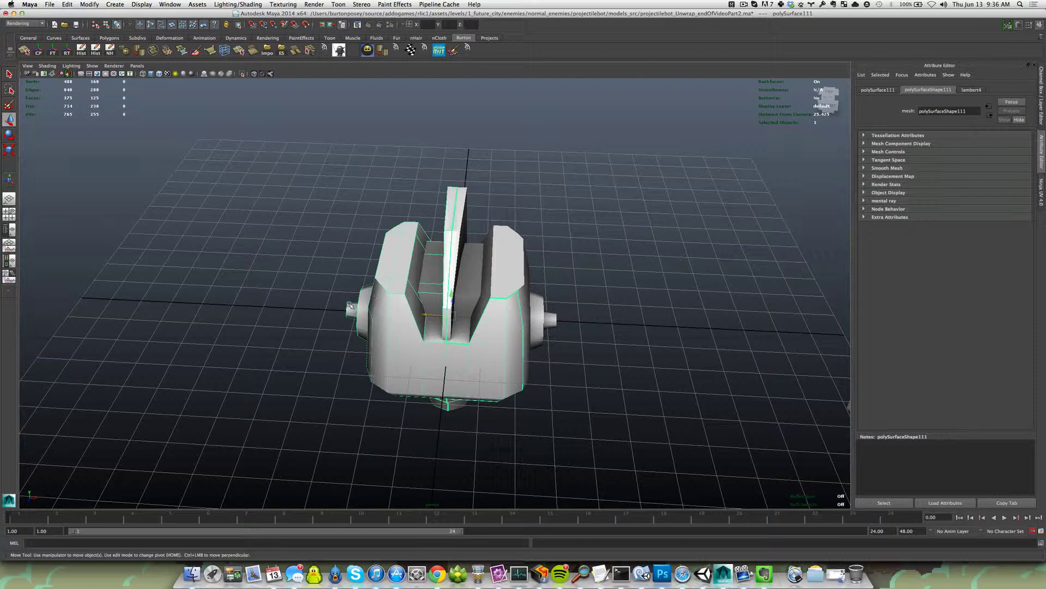
Step: Isolate the mirrored half and set it up for face selection in plain shaded display
key("shift+i")
left_click(332, 381)
left_click_drag(364, 389, 368, 366, "alt")
right_click_drag(440, 354, 445, 370)
key("5")
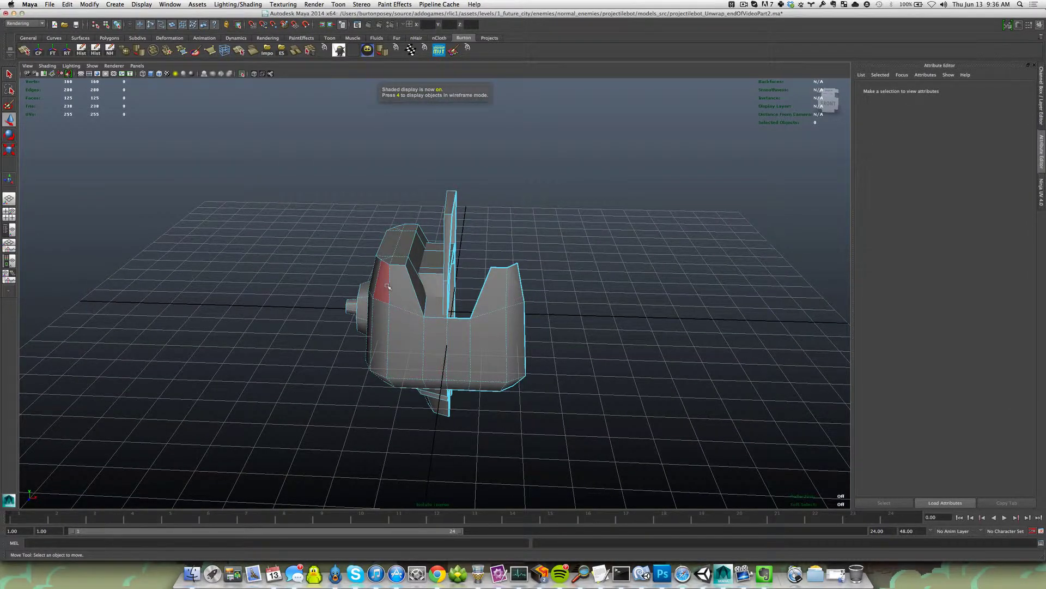
Step: Delete all faces of the mirrored half's front wall, including its lower bevel, and bring the other meshes back into view
left_click(388, 286)
left_click(402, 292, "shift")
left_click(381, 331, "shift")
left_click(390, 375, "shift")
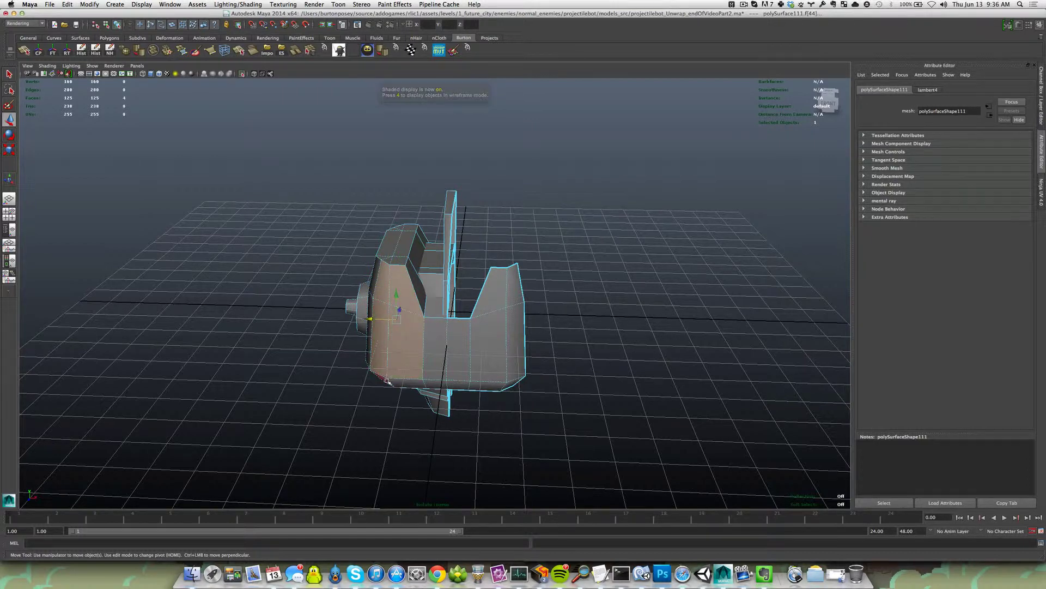
left_click(400, 383, "shift")
left_click(442, 385, "shift")
left_click(435, 344, "shift")
left_click(459, 350, "shift")
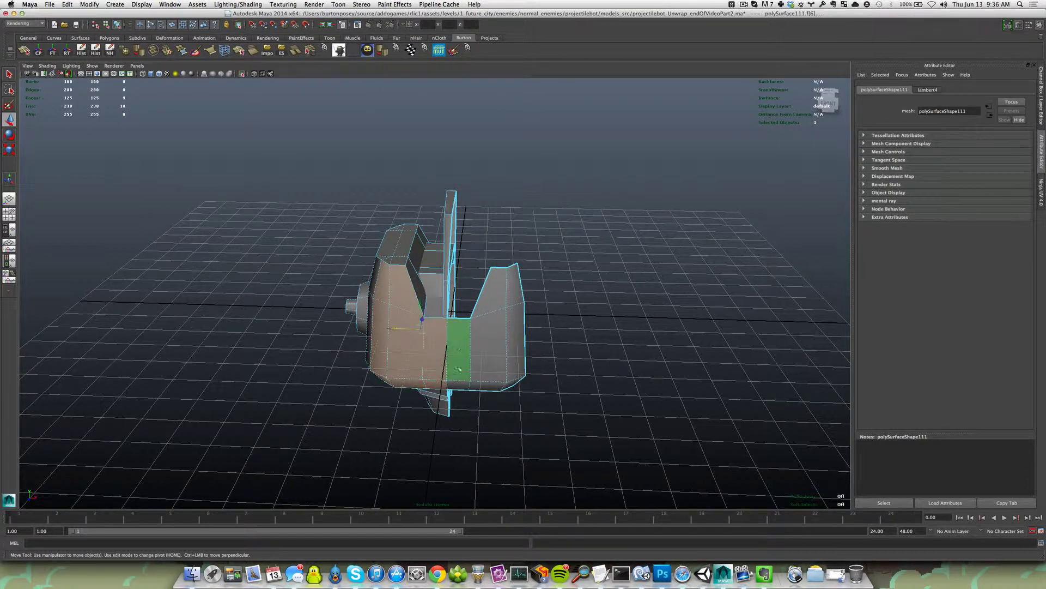
left_click(458, 385, "shift")
left_click(493, 385, "shift")
left_click(512, 384, "shift")
left_click(515, 343, "shift")
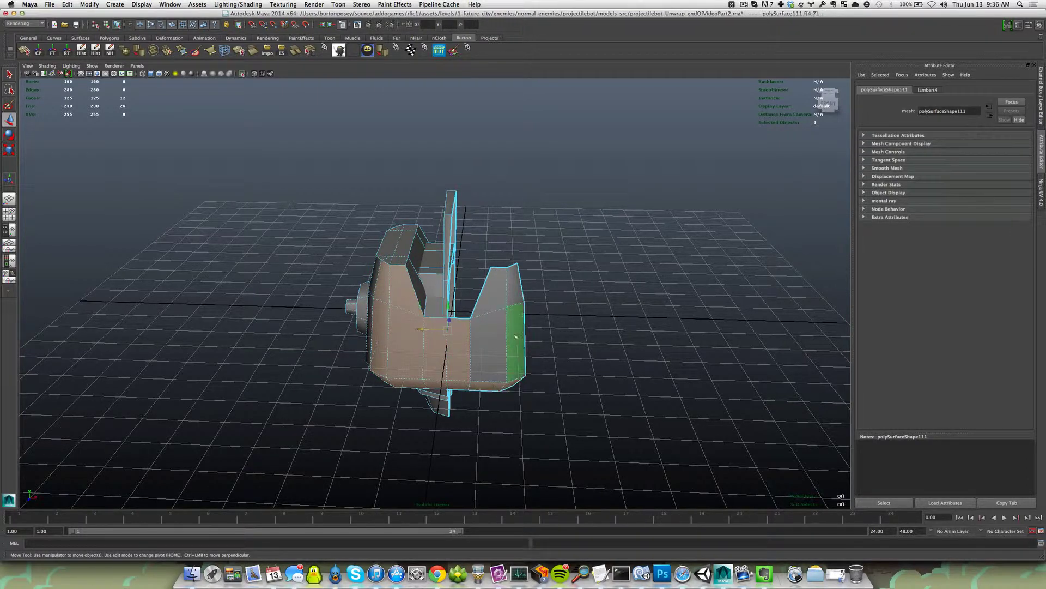
left_click(514, 288, "shift")
left_click(501, 295, "shift")
left_click(489, 343, "shift")
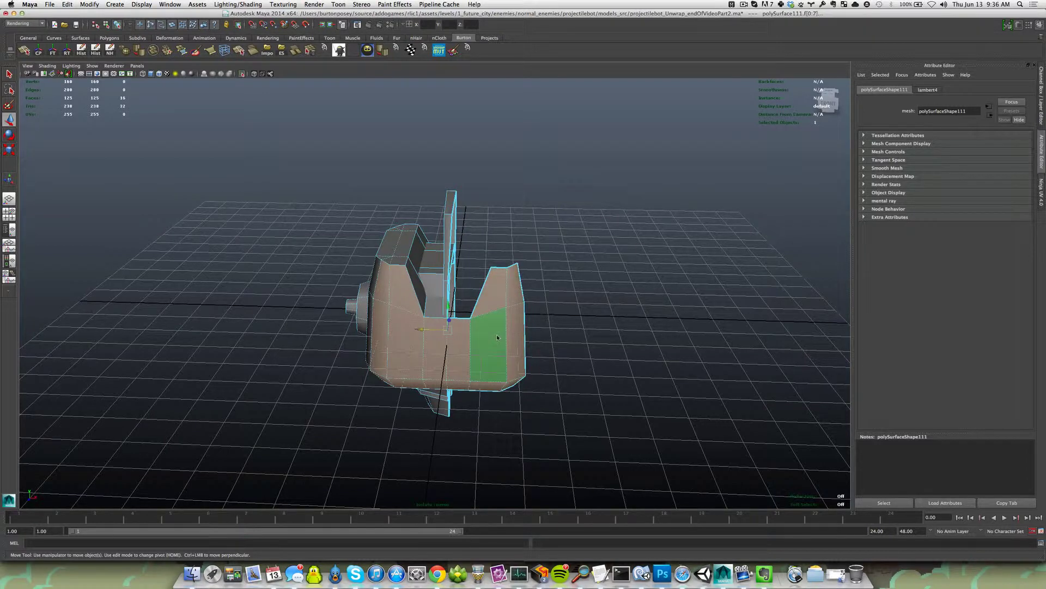
key("Delete")
left_click_drag(457, 358, 392, 359, "alt")
key("F8")
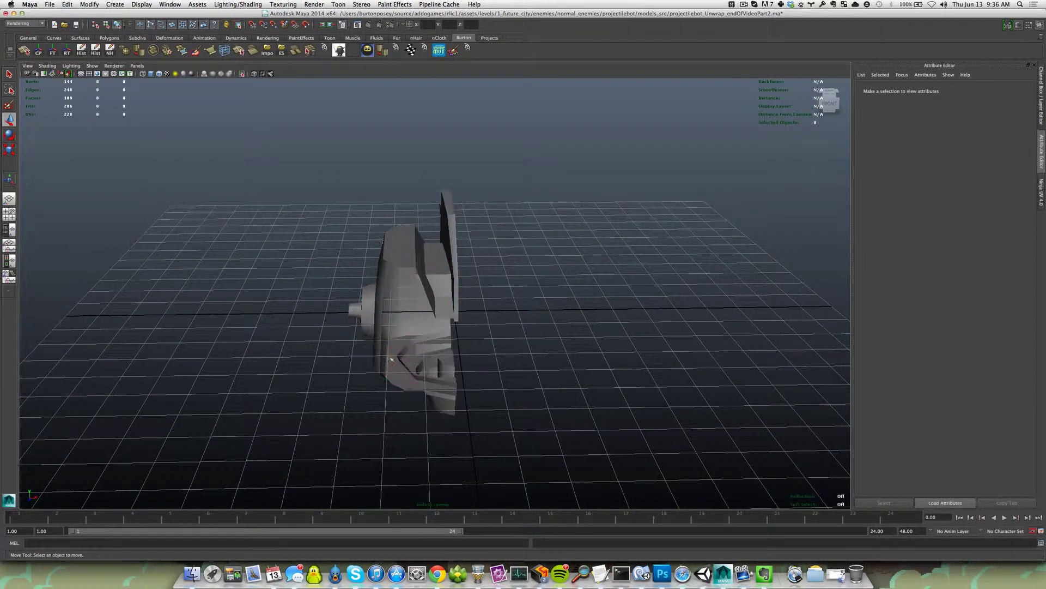
key("shift+i")
Step: Select the original half and examine how it meets the mirrored half along the centre
left_click_drag(414, 412, 433, 382, "alt")
right_click_drag(433, 382, 437, 340, "alt")
left_click_drag(444, 311, 405, 340, "alt")
left_click(424, 245)
left_click_drag(424, 251, 470, 275, "alt")
right_click_drag(475, 275, 457, 300, "alt")
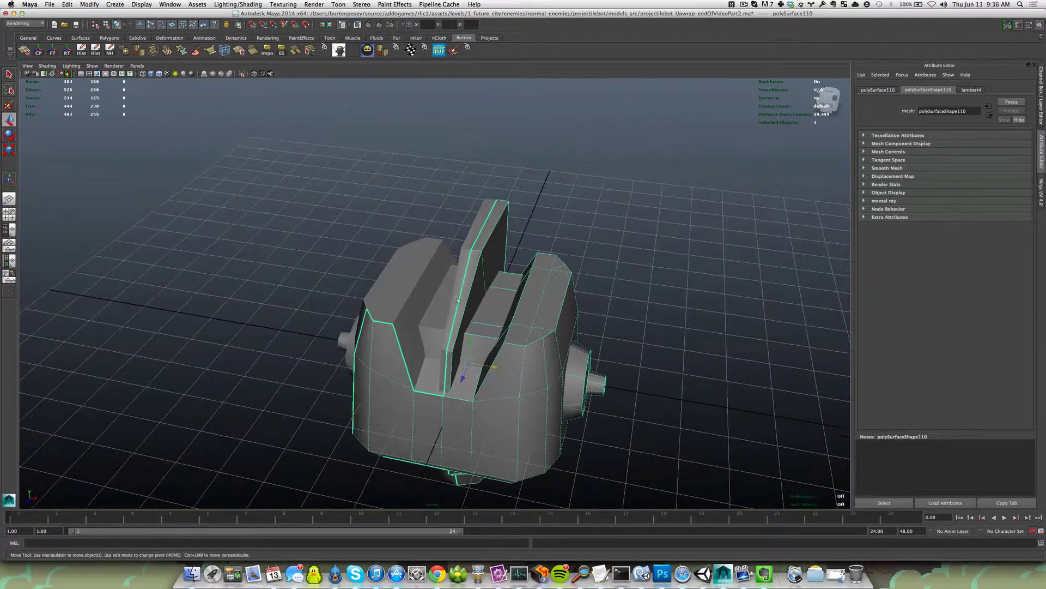
Step: Inspect the assembled body from the front and underneath, checking which parts belong to each half
left_click(318, 304)
mouse_move(318, 303)
left_mouse_down("alt")
mouse_move(334, 285)
mouse_move(350, 296)
mouse_move(334, 313)
left_mouse_up("alt")
mouse_move(334, 313)
right_mouse_down("alt")
mouse_move(351, 311)
mouse_move(329, 315)
right_mouse_up("alt")
mouse_move(329, 315)
left_mouse_down("alt")
mouse_move(323, 304)
mouse_move(341, 307)
left_mouse_up("alt")
right_click_drag(341, 306, 328, 314, "alt")
left_click_drag(328, 314, 336, 295, "alt")
left_click(322, 332)
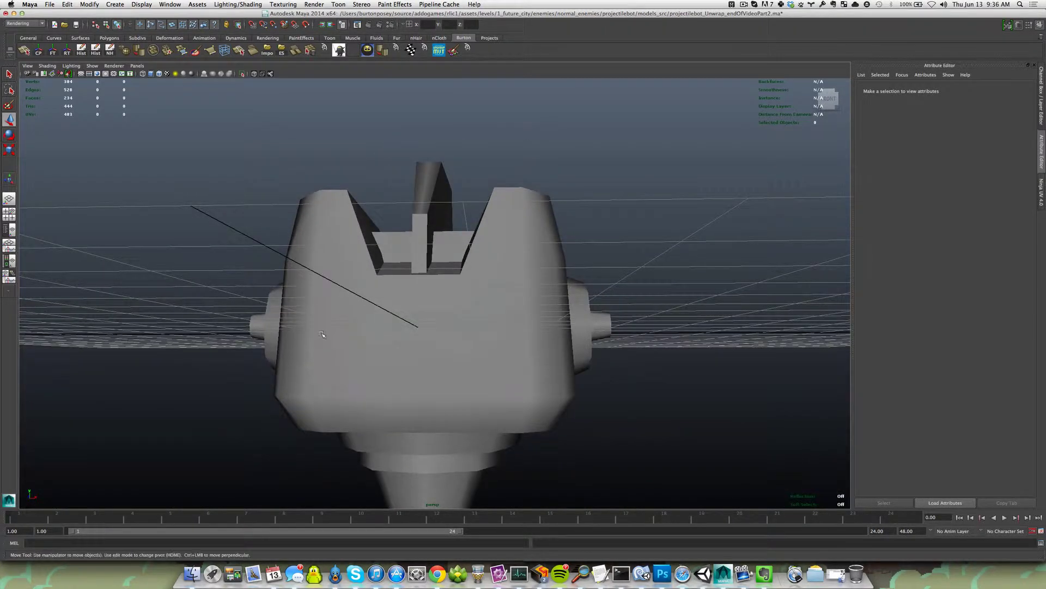
right_click_drag(322, 332, 351, 336, "alt")
scroll(351, 337, "down", 5)
scroll(420, 378, "down", 6)
scroll(420, 378, "up", 5)
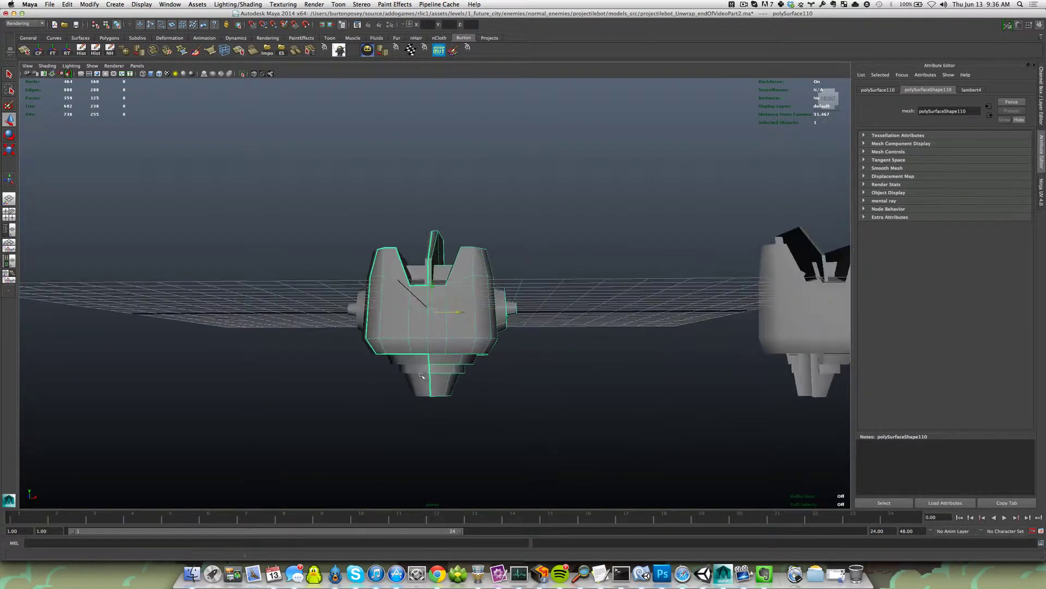
left_click(404, 381)
left_click(415, 375)
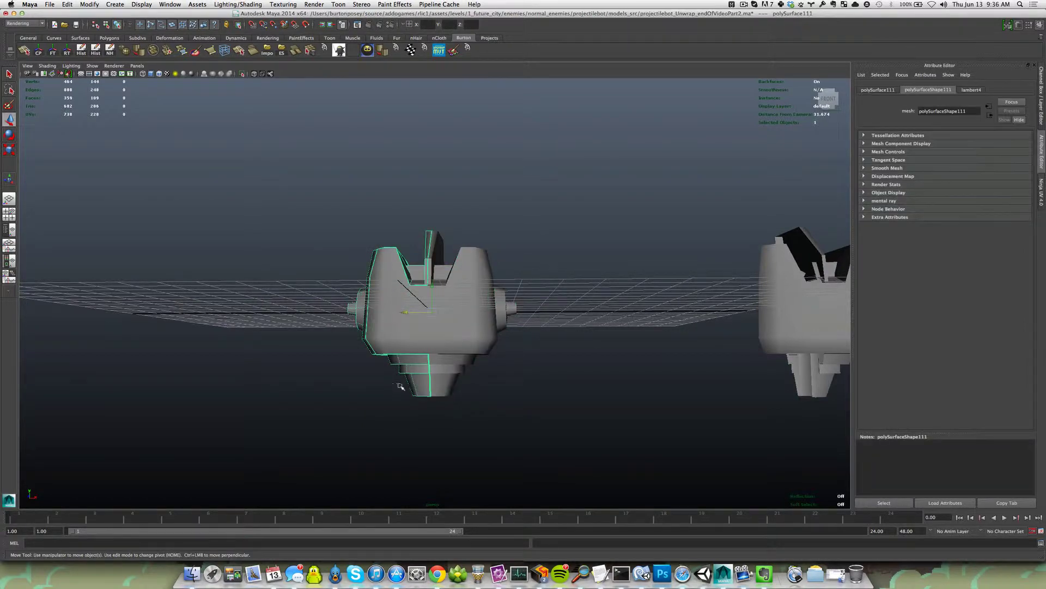
scroll(465, 361, "down", 5)
left_click_drag(476, 352, 468, 358, "alt")
left_click(471, 357)
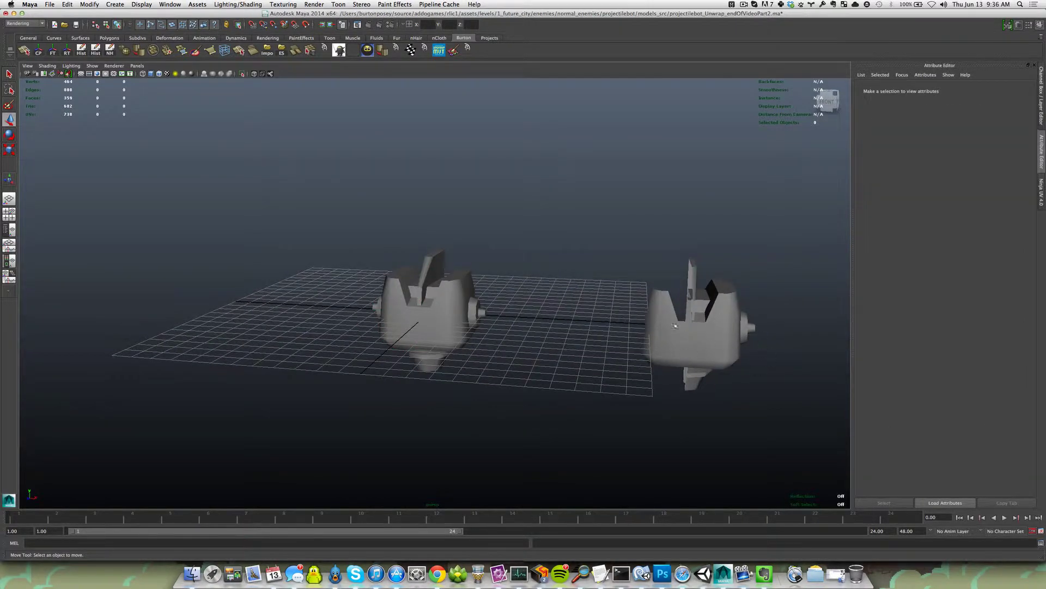
Step: Select both centre halves, show the Outliner beside the view and combine the halves into one mesh
scroll(442, 317, "up", 3)
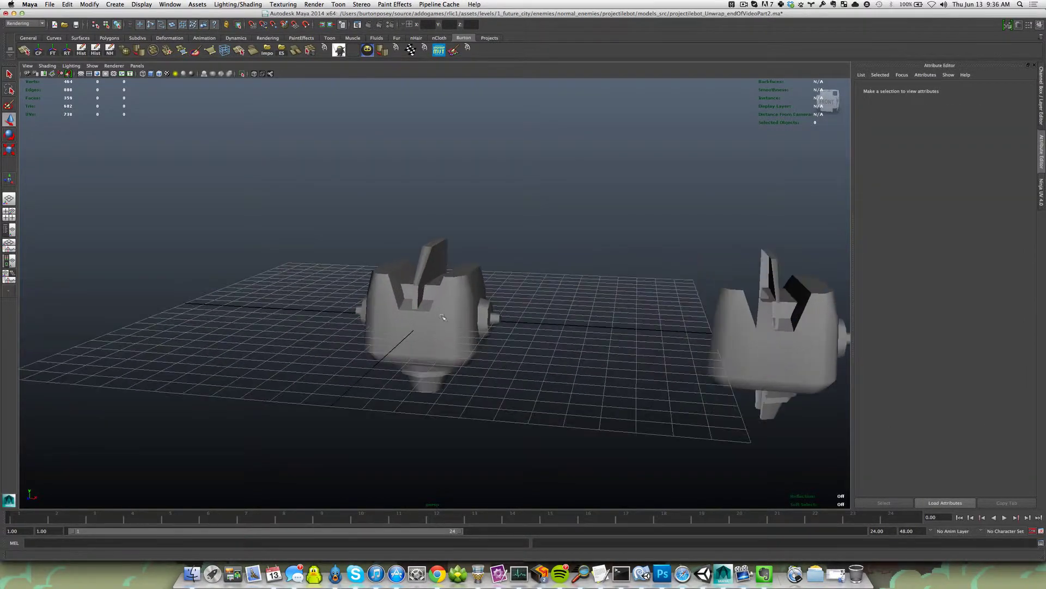
scroll(432, 350, "up", 3)
left_click_drag(433, 358, 499, 374)
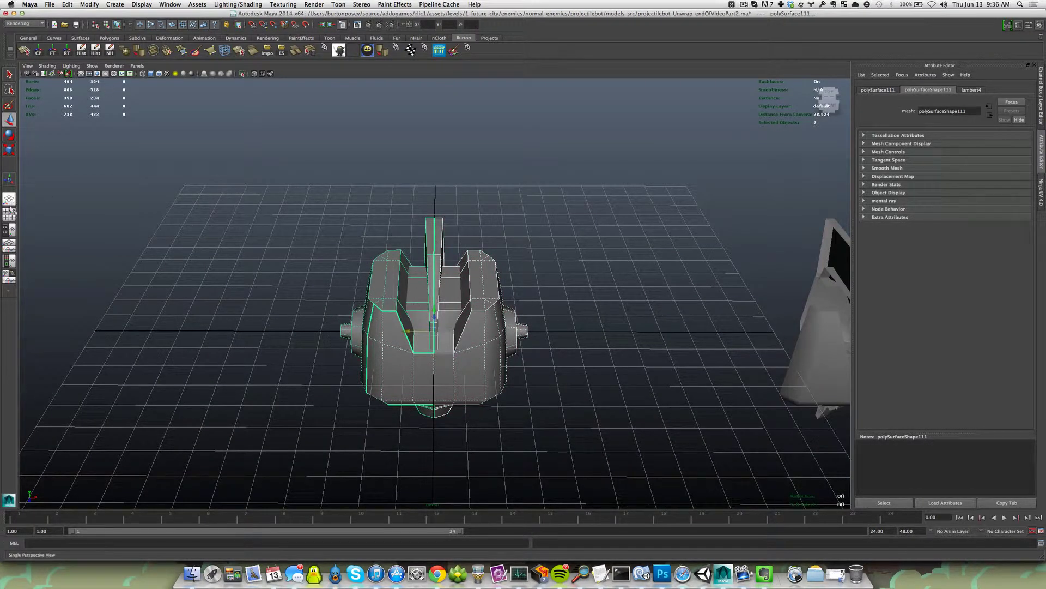
left_click(11, 228)
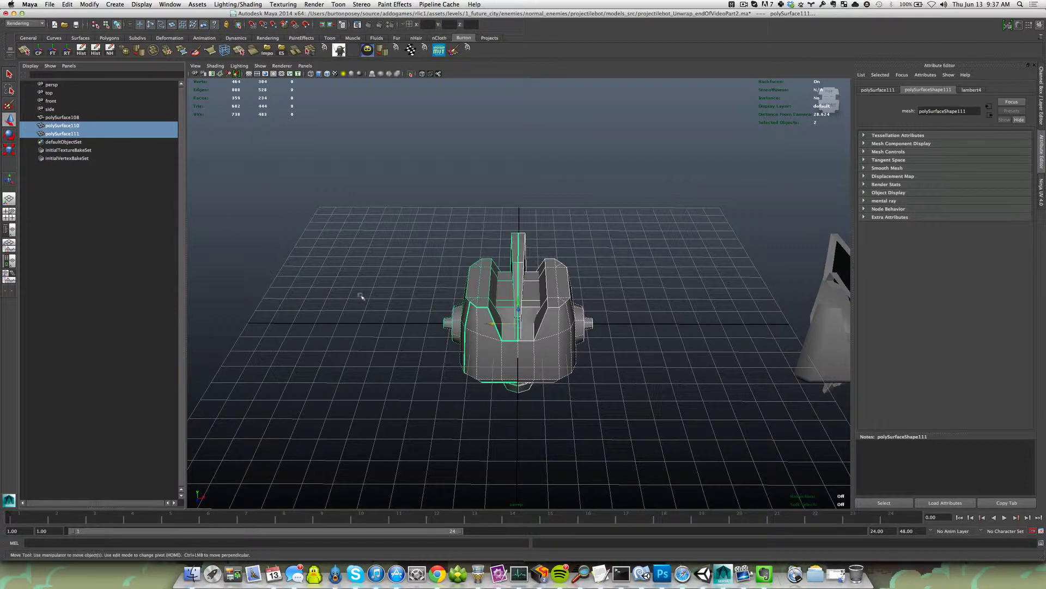
left_click_drag(362, 292, 325, 282, "alt")
left_click(153, 50)
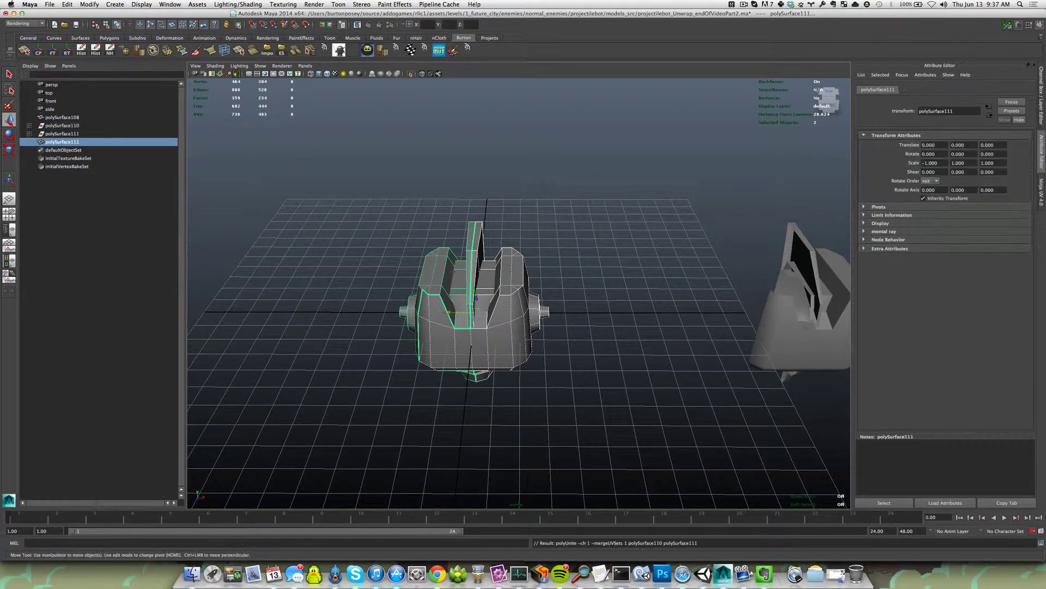
Step: Delete the combined mesh's construction history, select all of its vertices and merge them
left_click(96, 50)
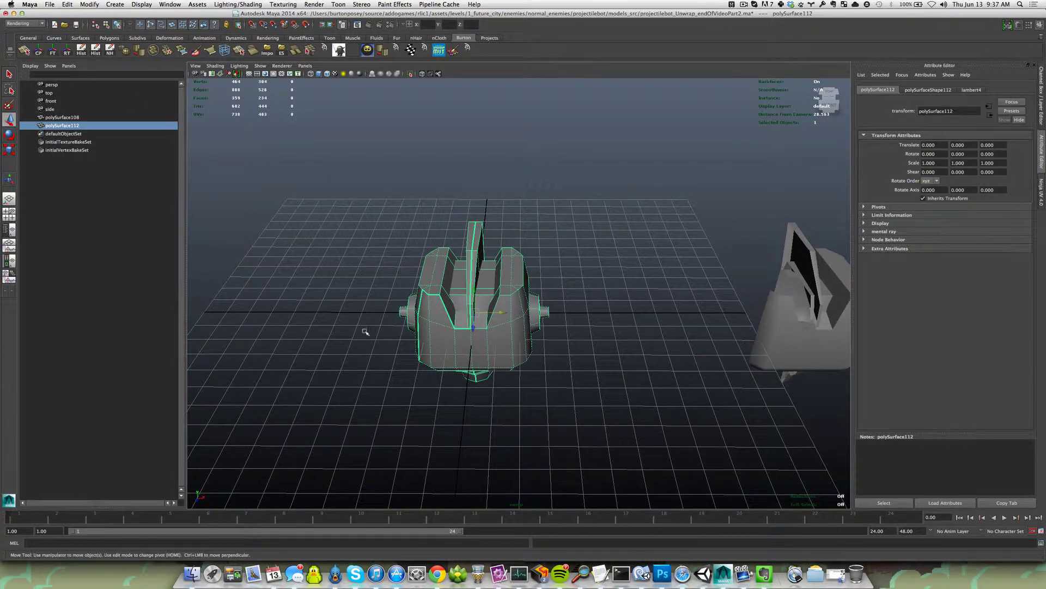
scroll(365, 331, "up", 5)
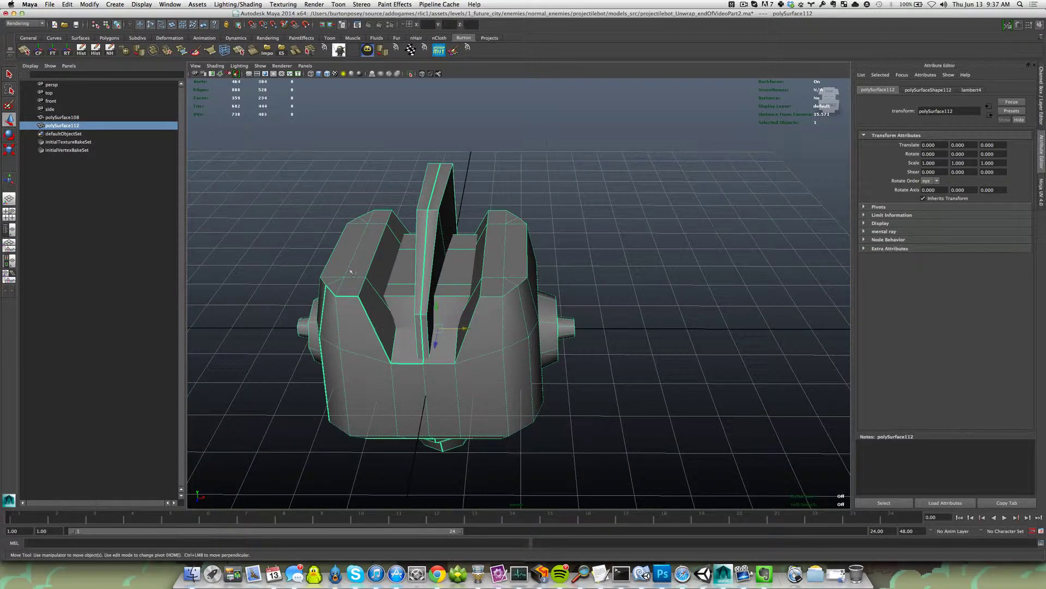
right_click(381, 339, "ctrl")
left_click(344, 339)
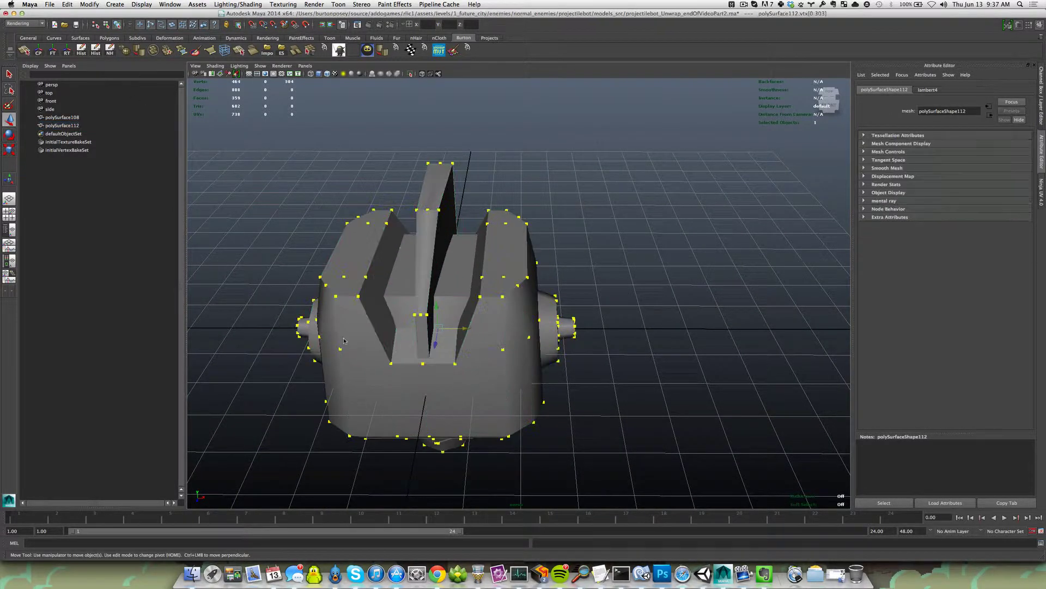
right_click(391, 328, "shift")
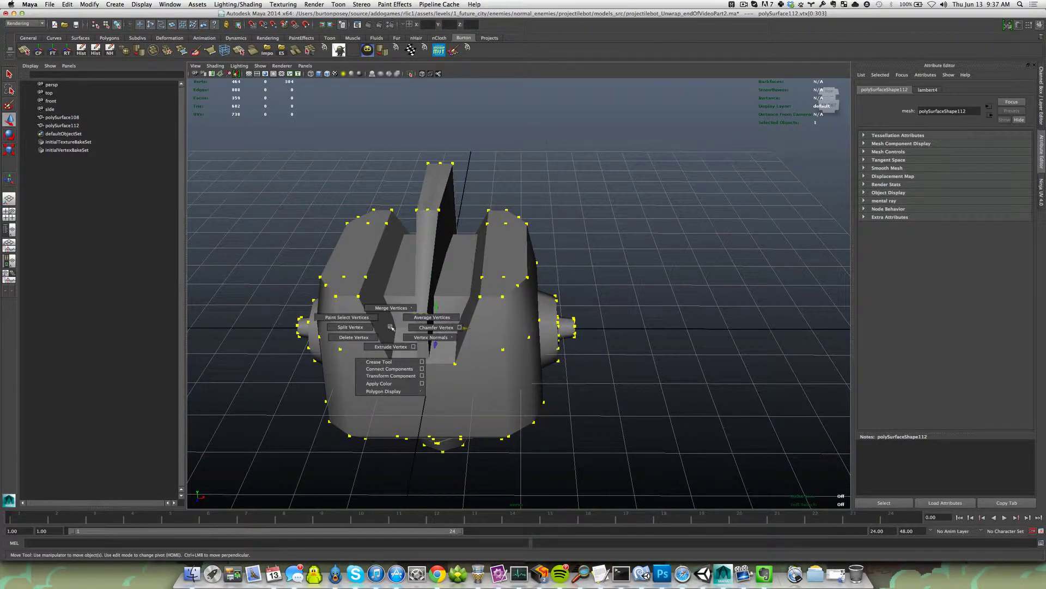
mouse_move(394, 308)
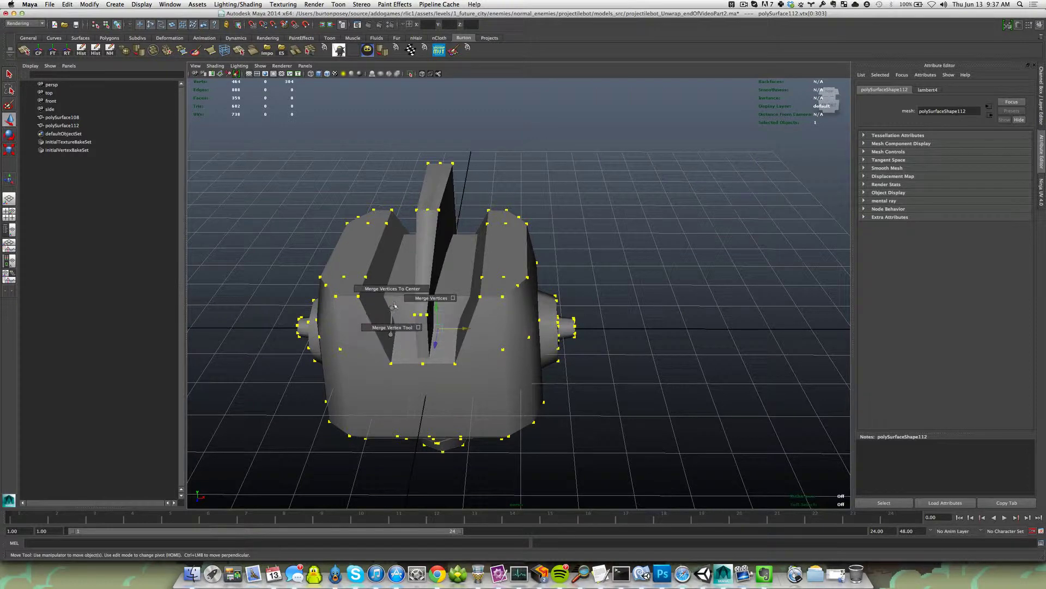
left_click(428, 298)
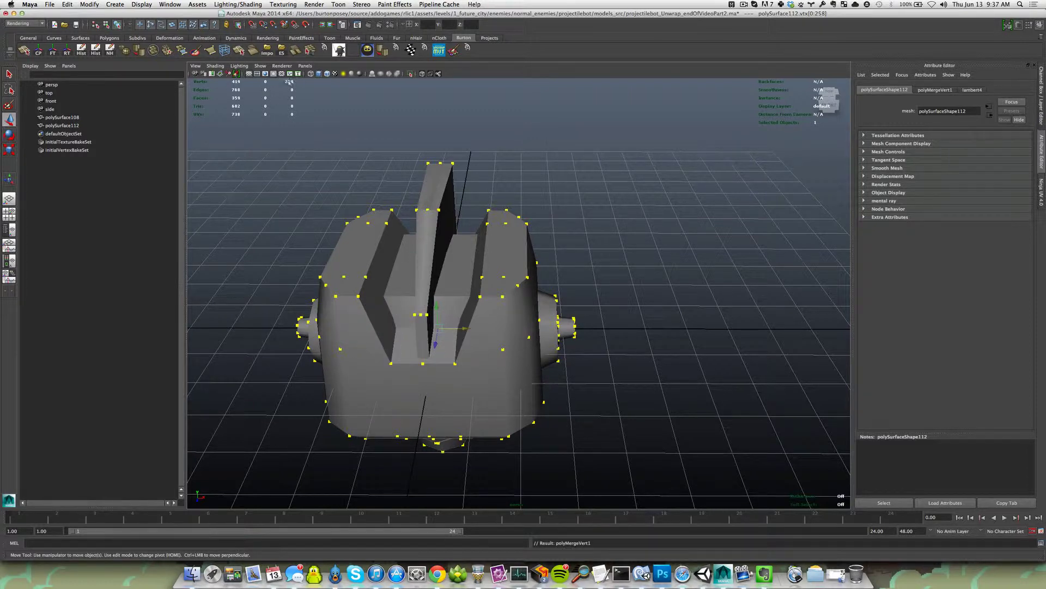
Step: Select the edge loops along the merged mesh's centre seam, over the front wall and the nozzle underneath
right_click_drag(388, 349, 425, 338)
left_click(287, 257)
left_click_drag(362, 351, 421, 325, "alt")
right_click_drag(421, 323, 421, 311)
left_click(422, 306)
scroll(412, 328, "up", 2)
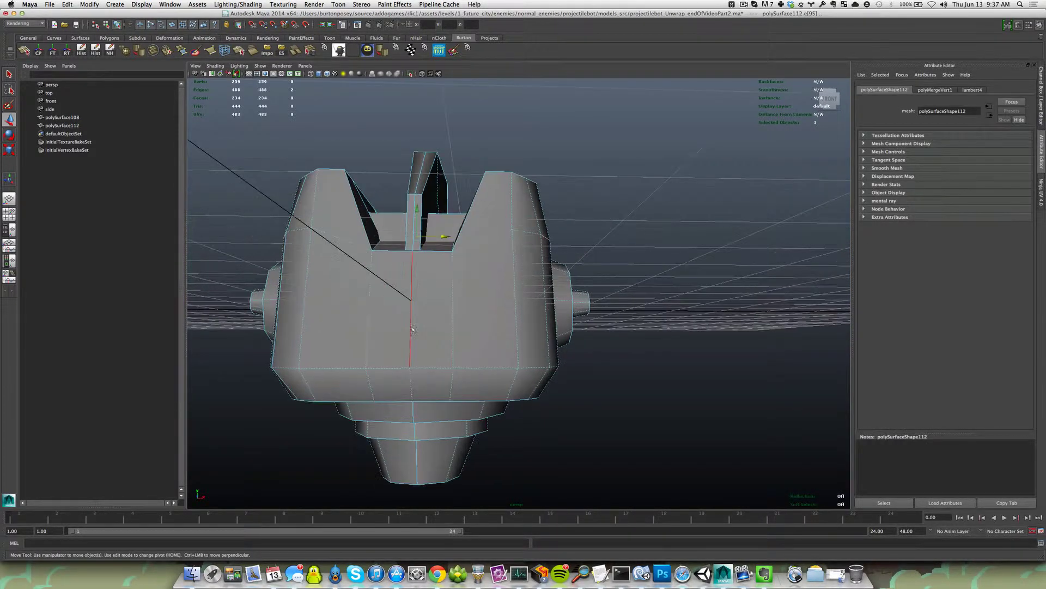
left_click_drag(412, 329, 432, 345, "alt")
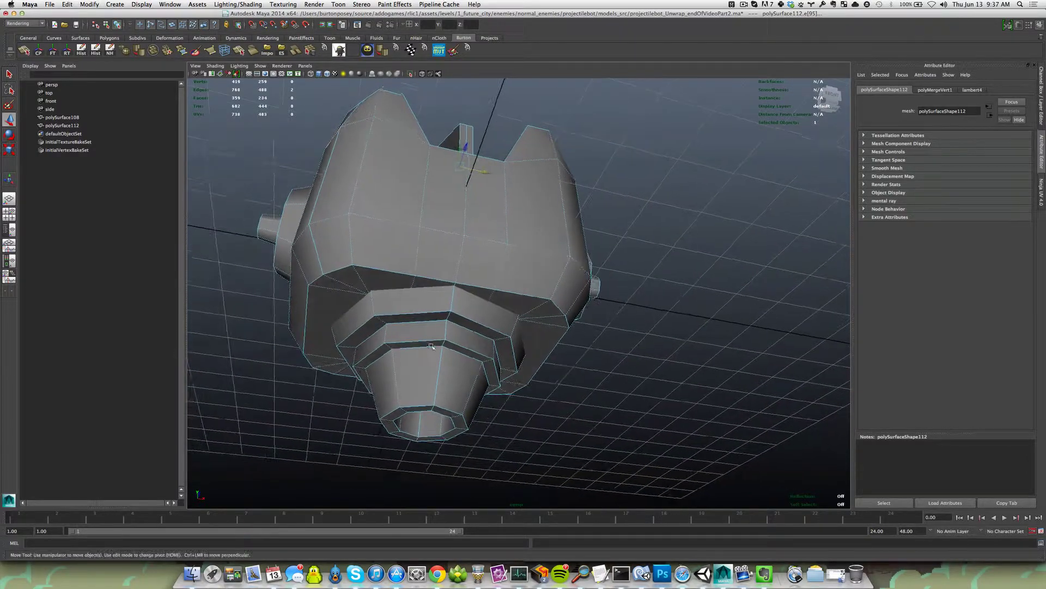
scroll(431, 346, "up", 2)
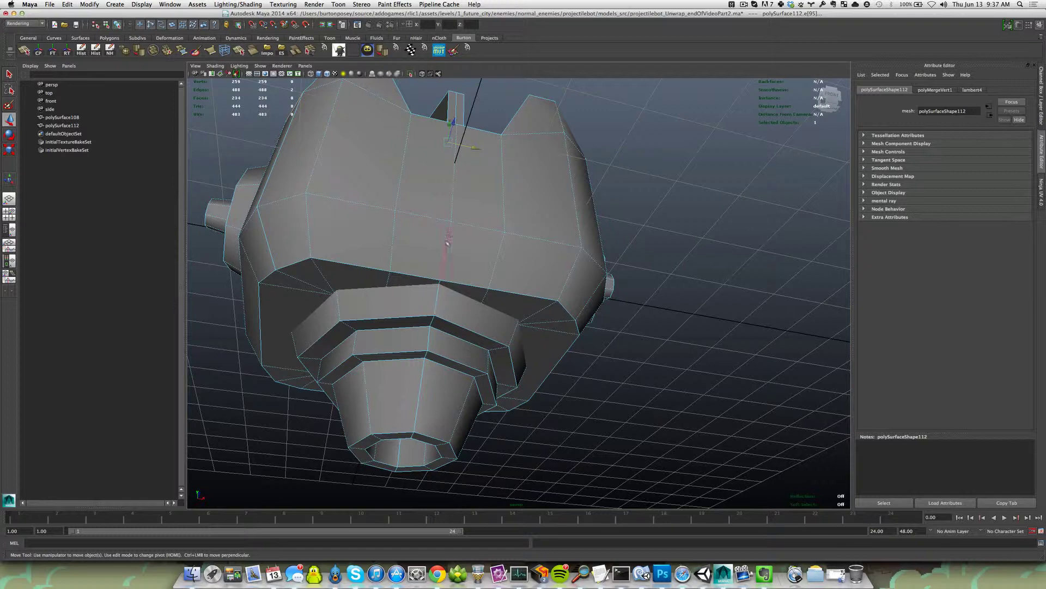
left_click(438, 313)
left_click_drag(438, 313, 491, 325, "alt")
left_click(441, 216, "shift")
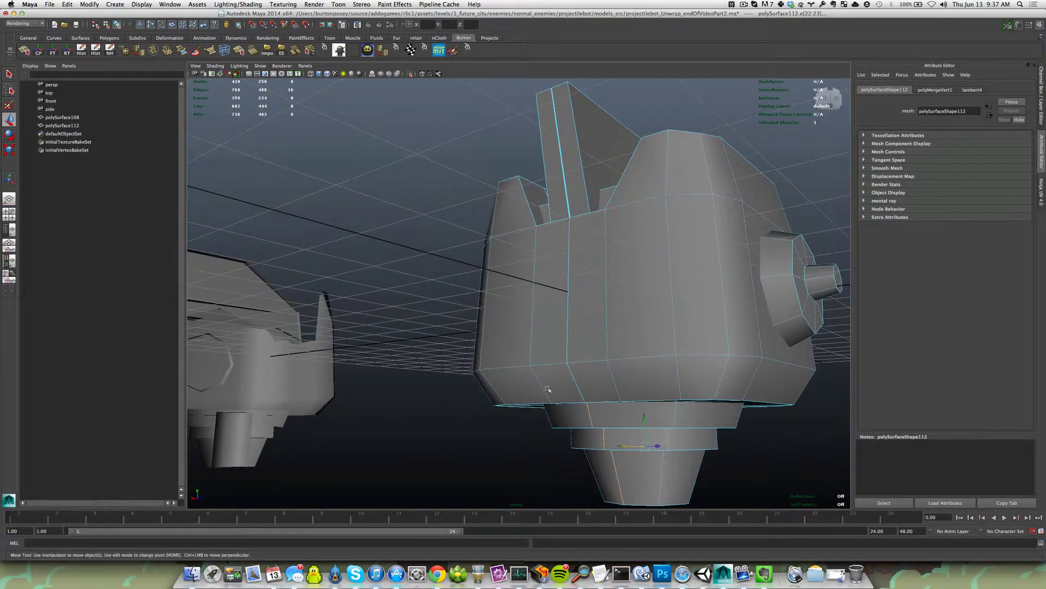
left_click_drag(548, 389, 491, 362, "alt")
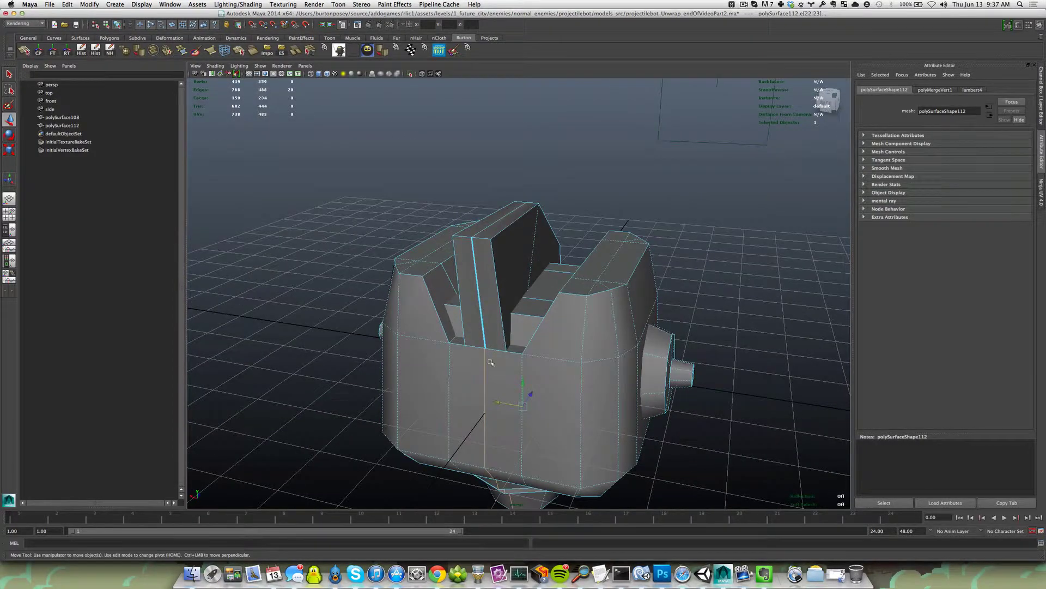
Step: Examine the centre edge on the front of the upright fin up close for unmerged geometry
scroll(493, 364, "up", 6)
left_click_drag(495, 362, 511, 351, "alt")
scroll(511, 350, "up", 8)
scroll(511, 350, "up", 5)
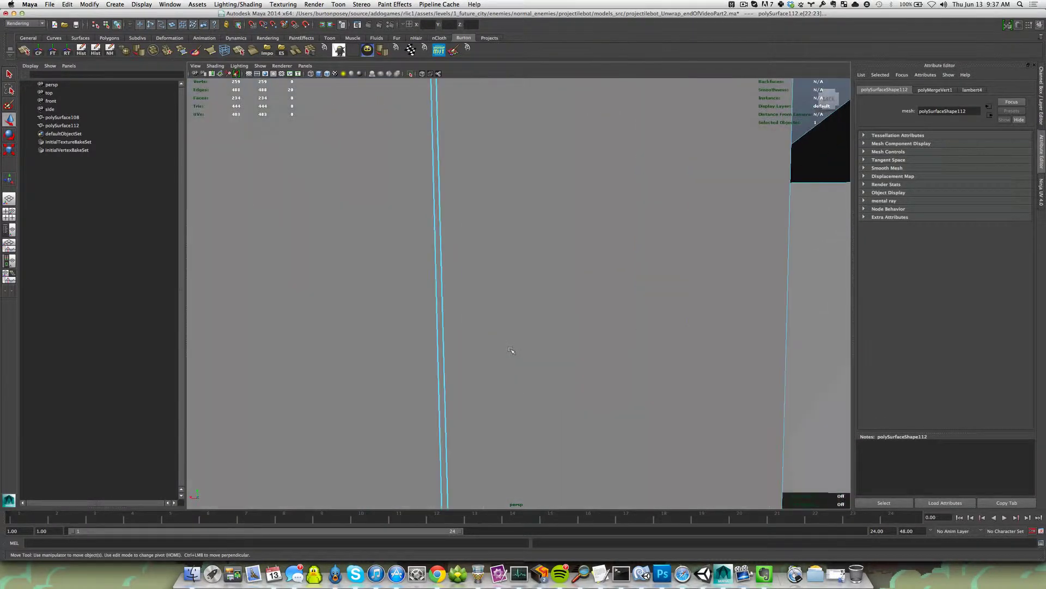
scroll(511, 350, "down", 10)
mouse_move(511, 351)
left_mouse_down("alt")
mouse_move(518, 373)
mouse_move(518, 352)
left_mouse_up("alt")
scroll(519, 368, "down", 4)
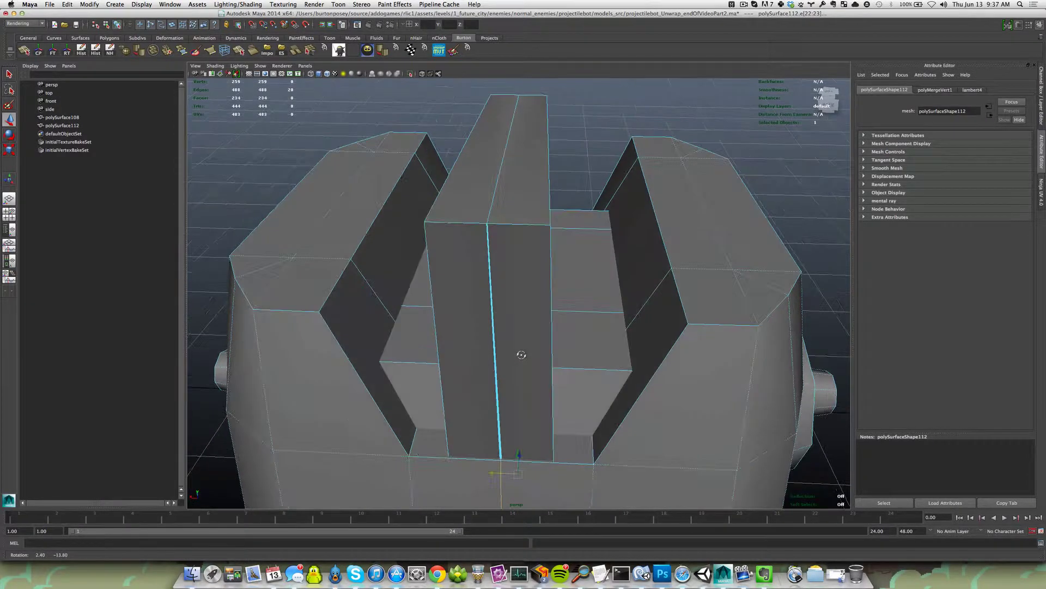
scroll(519, 352, "up", 2)
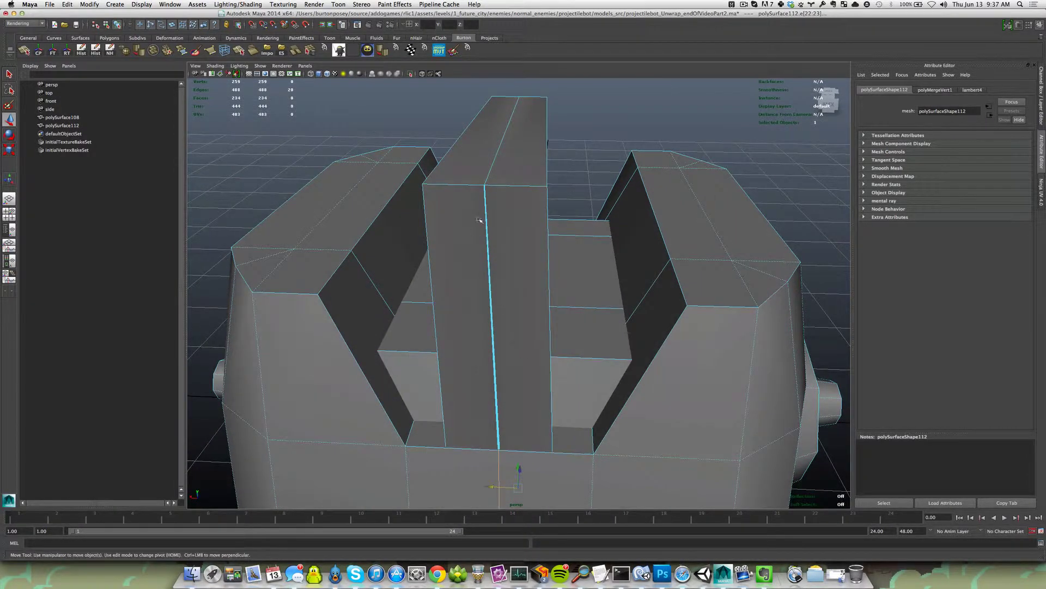
Step: Merge the coincident vertices of the split centre edge on the front of the fin, using the wireframe view to select them
right_click_drag(480, 220, 467, 211)
key("4")
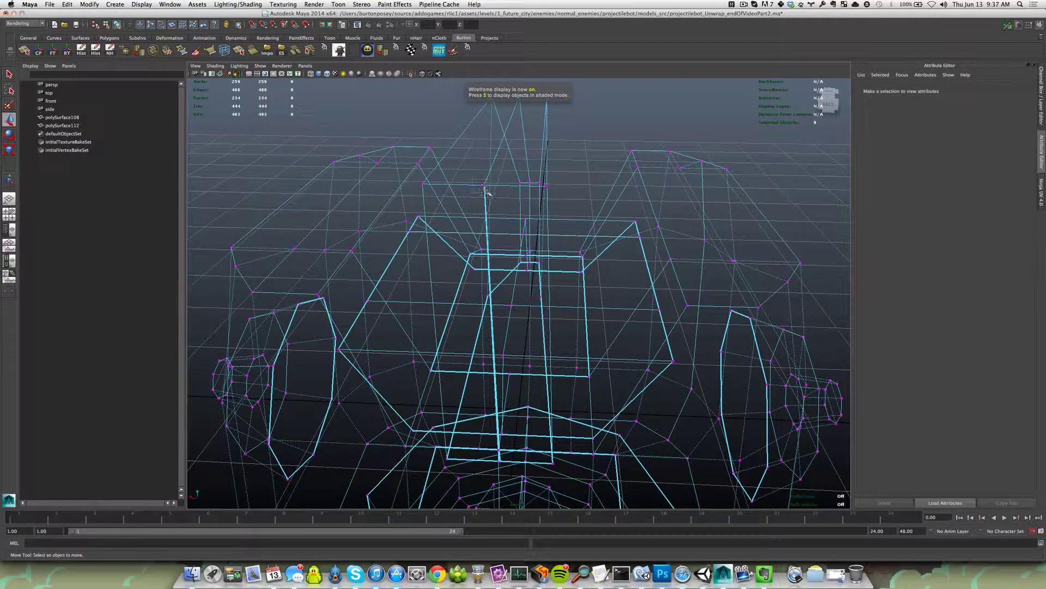
left_click(485, 188)
key("6")
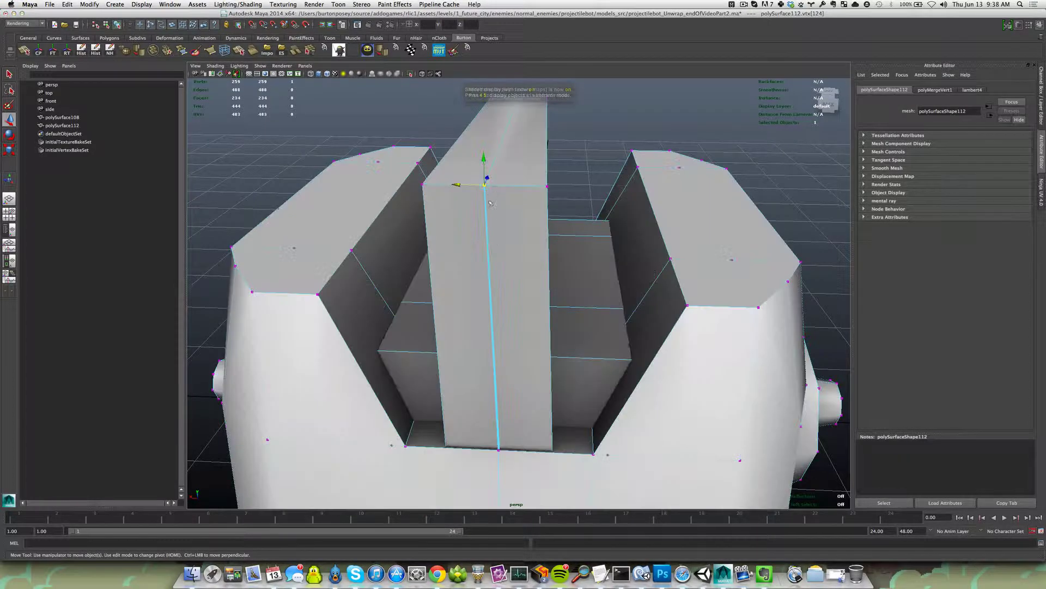
right_click_drag(494, 250, 465, 251)
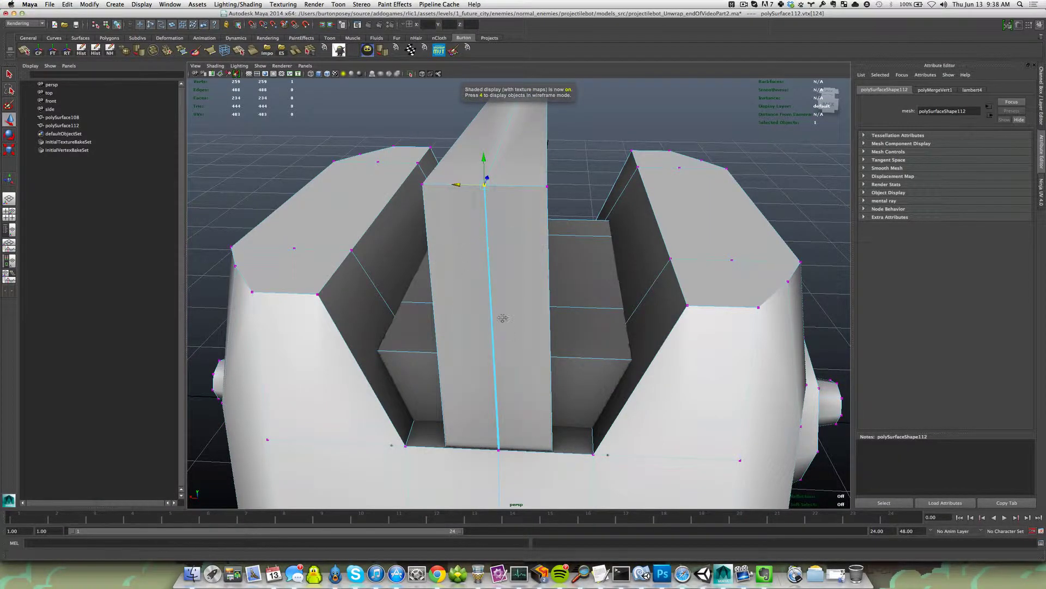
key("4")
scroll(480, 329, "up", 5)
left_click_drag(484, 326, 484, 353, "alt")
left_click_drag(495, 358, 470, 343, "alt")
right_click_drag(465, 339, 472, 301, "shift")
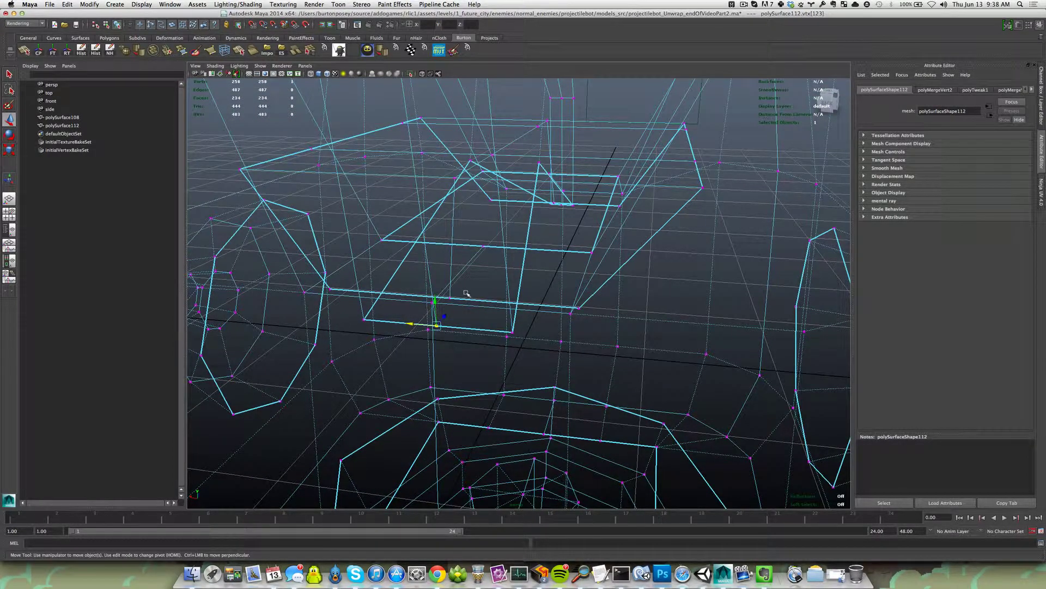
Step: Return to the shaded view and soften the centre edge on the front of the fin
key("6")
left_click_drag(467, 294, 443, 301, "alt")
right_click_drag(442, 302, 447, 293)
double_click(428, 300)
right_click_drag(445, 293, 505, 306, "shift")
Step: Select the centre seam's edge loops across the body and the underside nozzle and soften them
mouse_move(484, 373)
left_mouse_down("alt")
mouse_move(478, 330)
mouse_move(465, 361)
mouse_move(452, 370)
mouse_move(443, 360)
mouse_move(452, 372)
left_mouse_up("alt")
left_click(479, 349)
key("5")
double_click(461, 378)
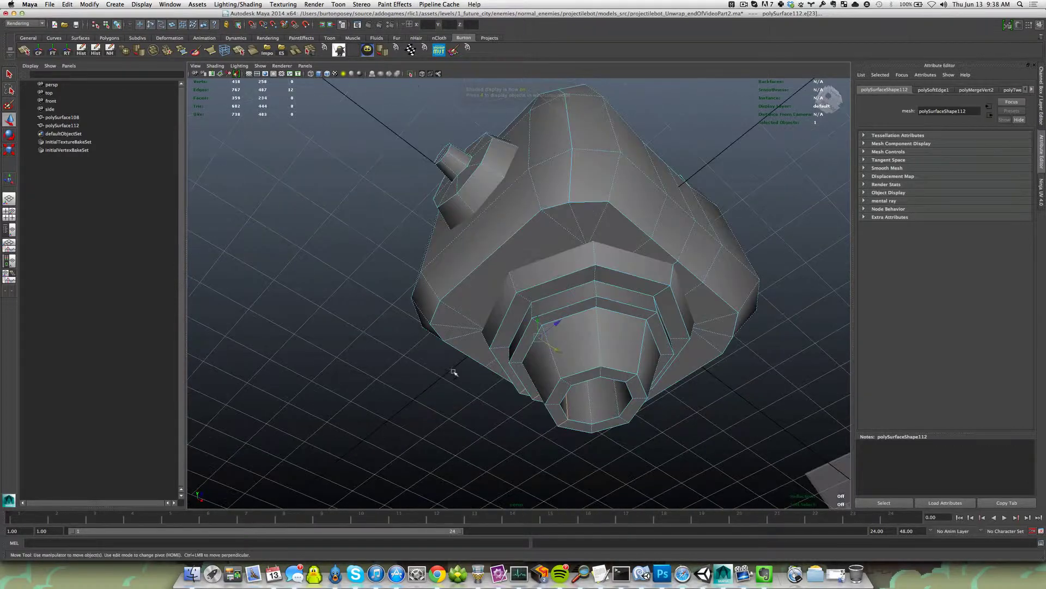
double_click(642, 347, "shift")
right_click_drag(552, 325, 602, 335, "shift")
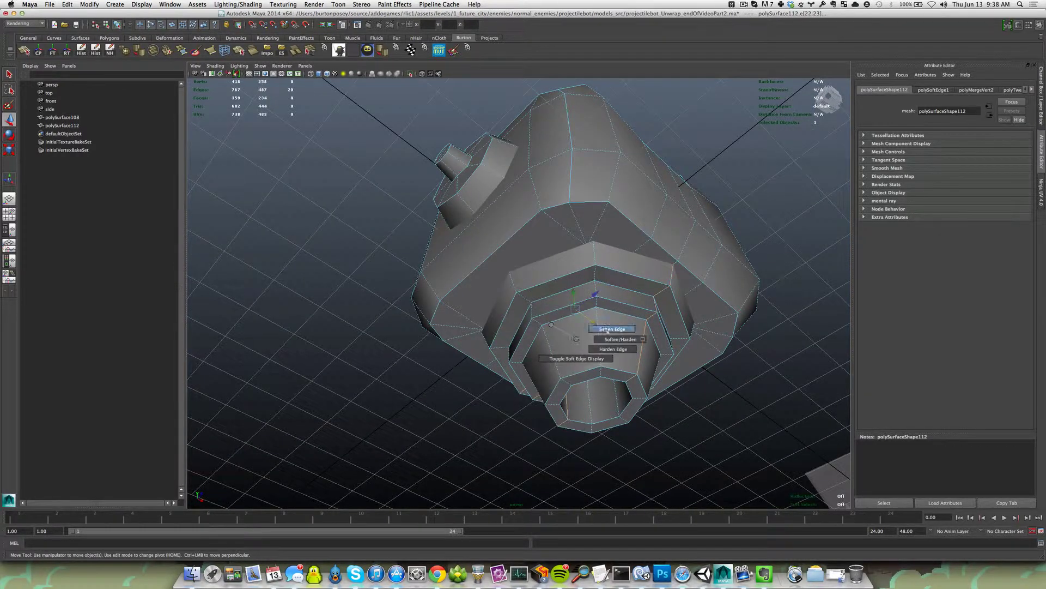
Step: Clear the selection, save the scene and delete all construction history
left_click(431, 370)
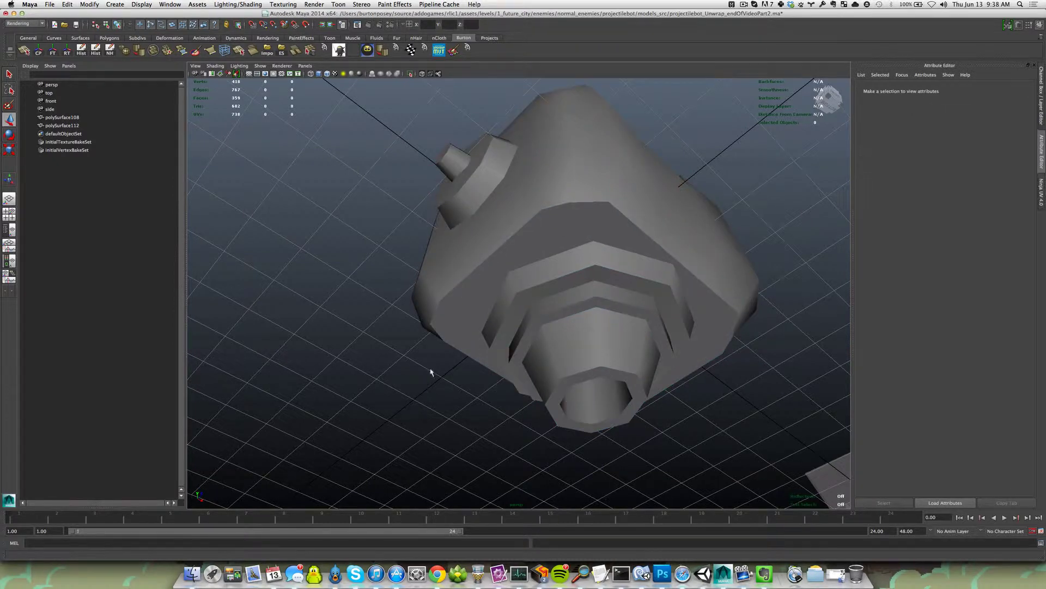
key("super+s")
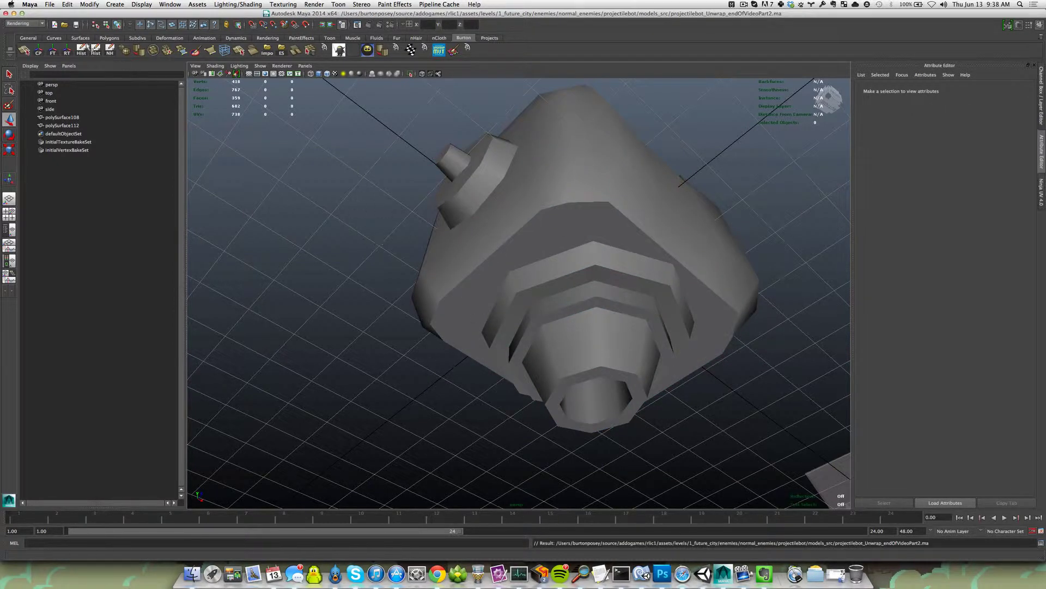
left_click(94, 49)
scroll(375, 245, "down", 3)
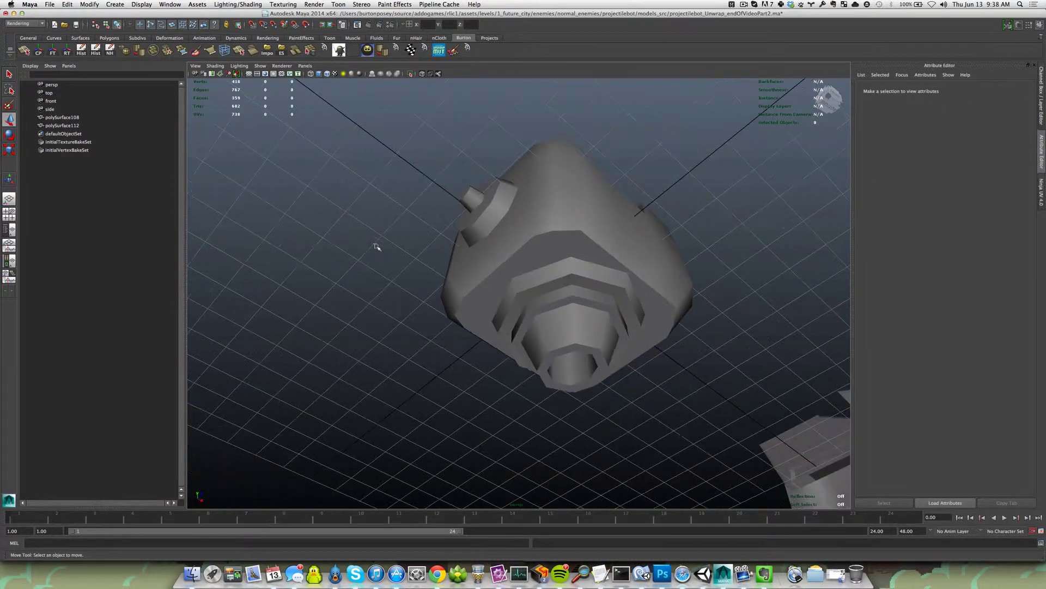
Step: Check the finished robot mesh from the front and side, deselect it and save the scene
left_click_drag(375, 246, 284, 256, "alt")
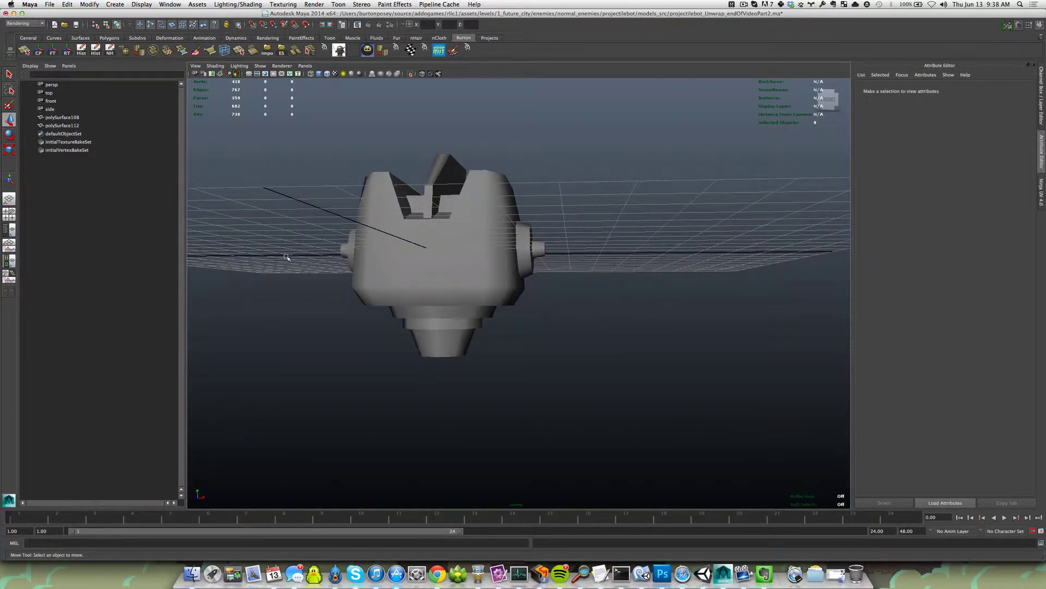
left_click(408, 256)
left_click_drag(410, 255, 333, 266, "alt")
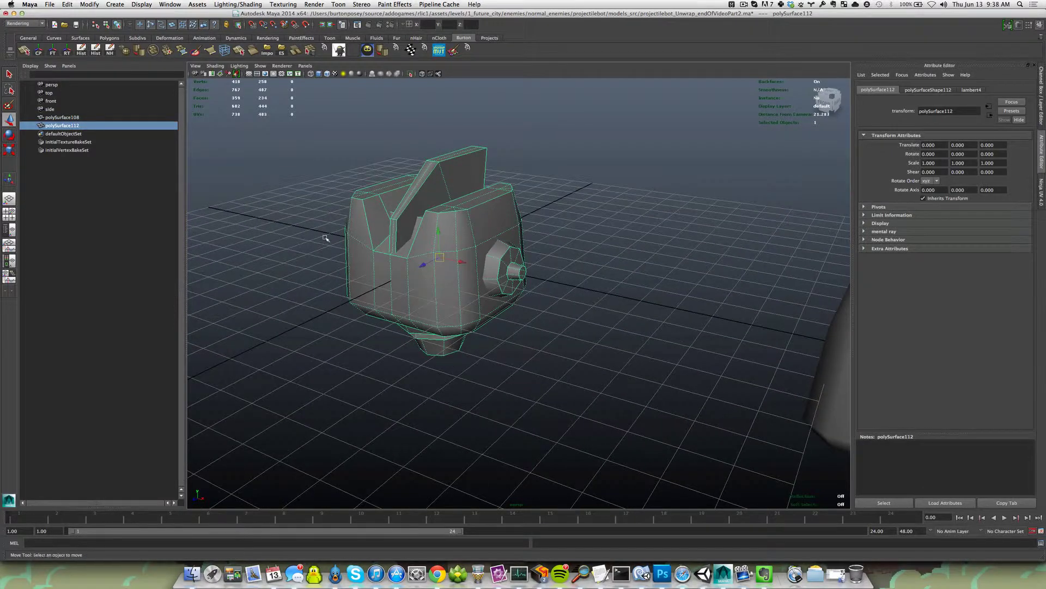
left_click(326, 238)
middle_click_drag(321, 241, 333, 252, "alt")
key("super+s")
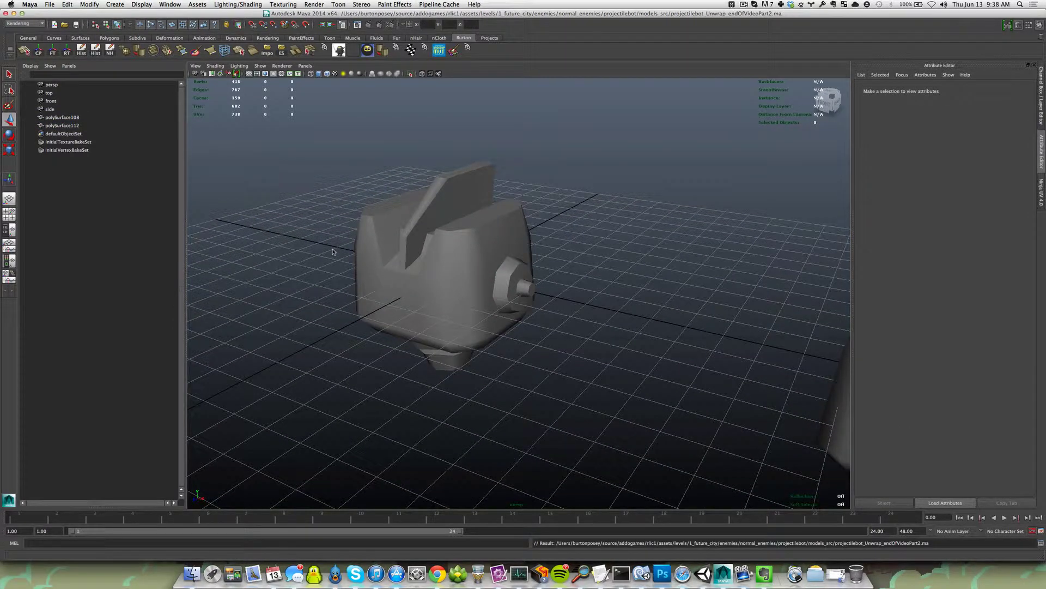
Step: Show the UV layout beside the 3D view, select the rebuilt robot and fit its whole UV layout in view
left_click(425, 50)
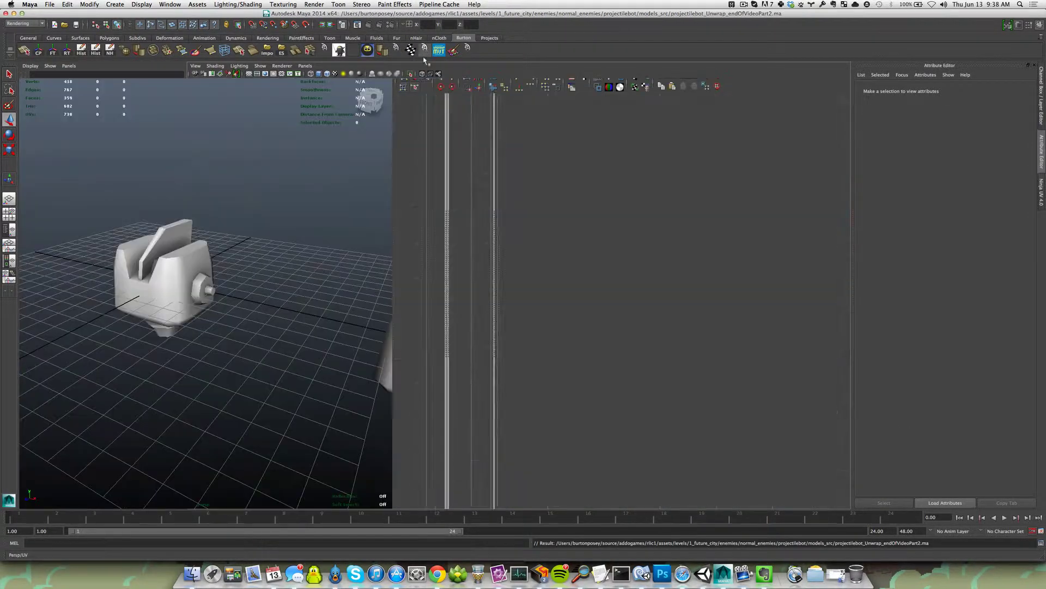
right_click_drag(383, 248, 285, 252, "alt")
left_click(193, 293)
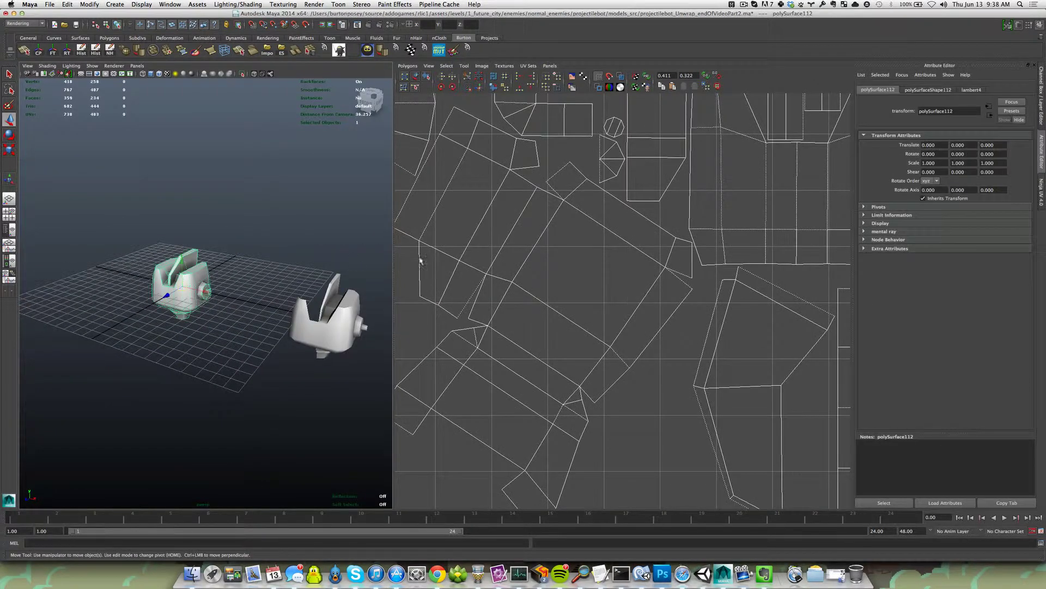
right_click_drag(632, 289, 580, 305, "alt")
scroll(579, 305, "down", 4)
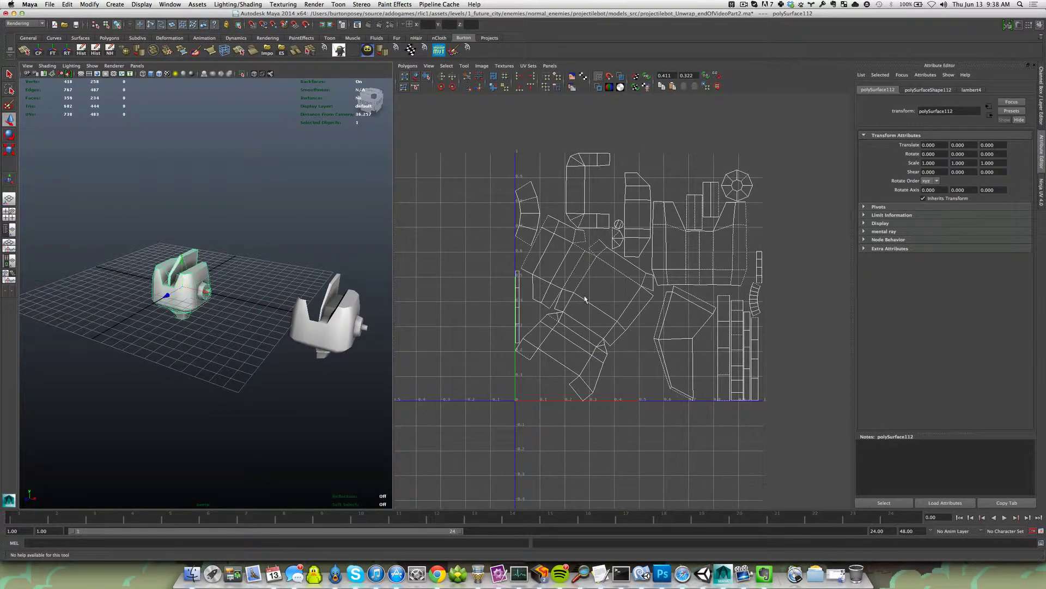
Step: Start a UV snapshot of the robot and browse its save location to the projectilebot/textures/uvs folder
left_click(407, 66)
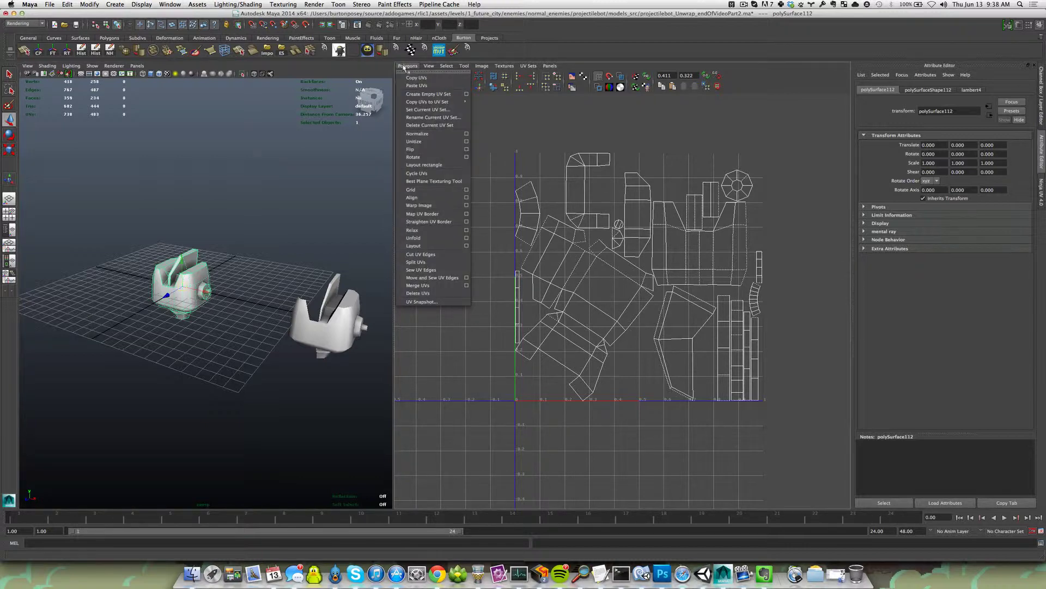
left_click(420, 301)
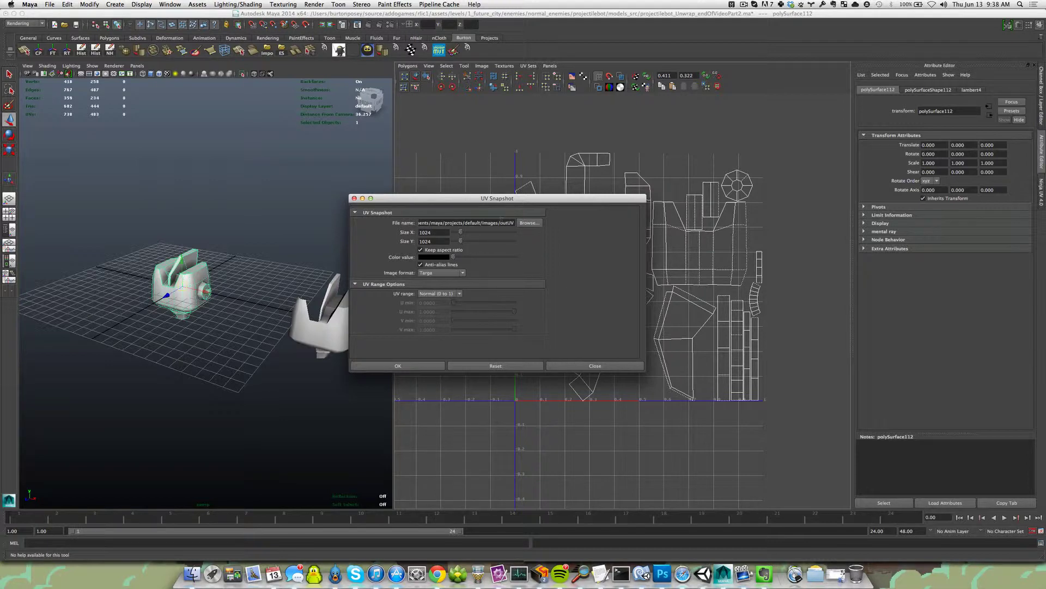
left_click(527, 223)
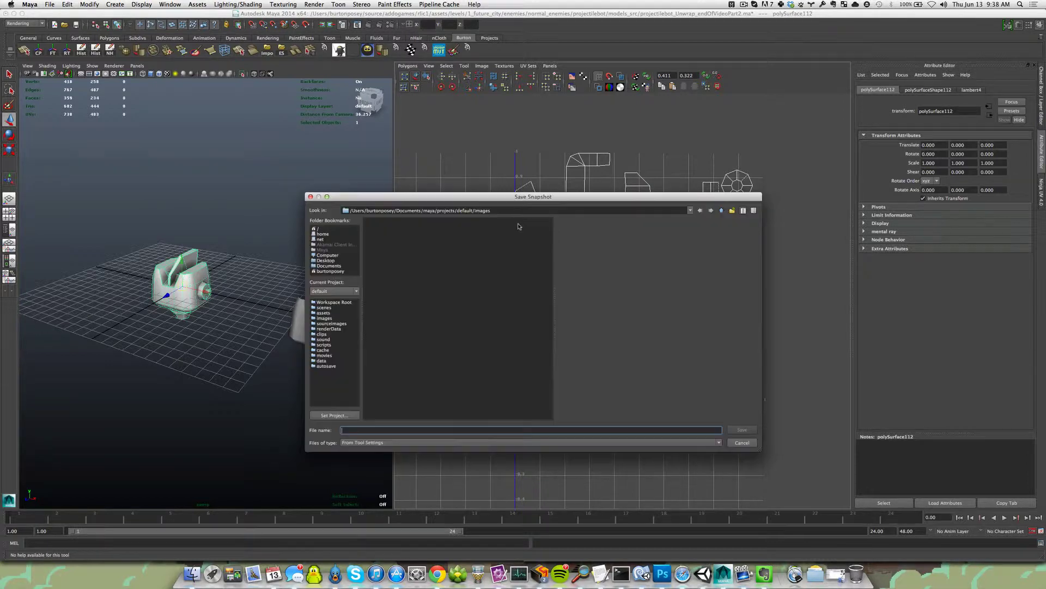
left_click(690, 210)
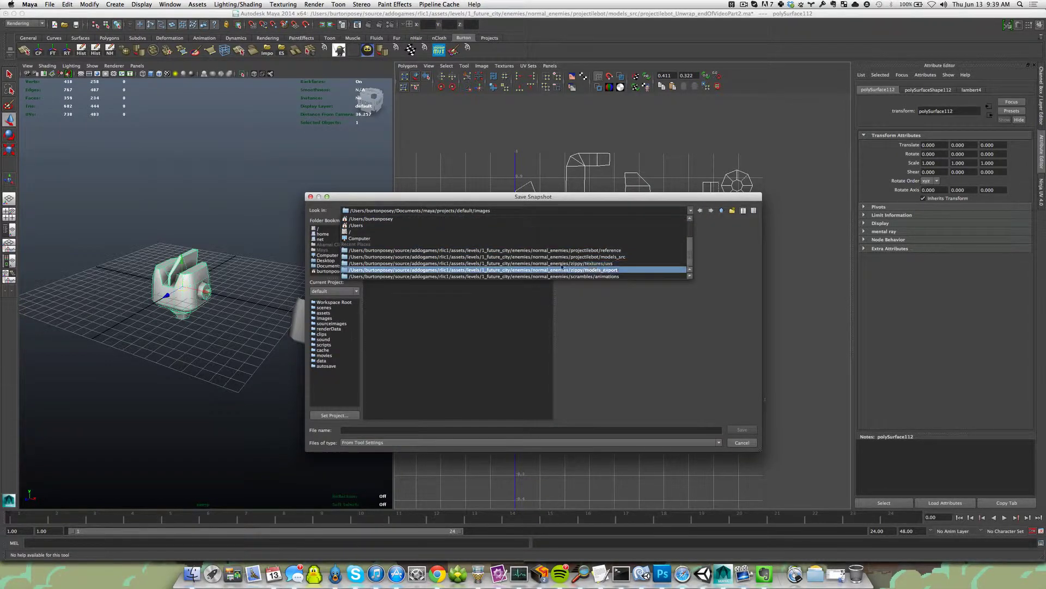
left_click(460, 251)
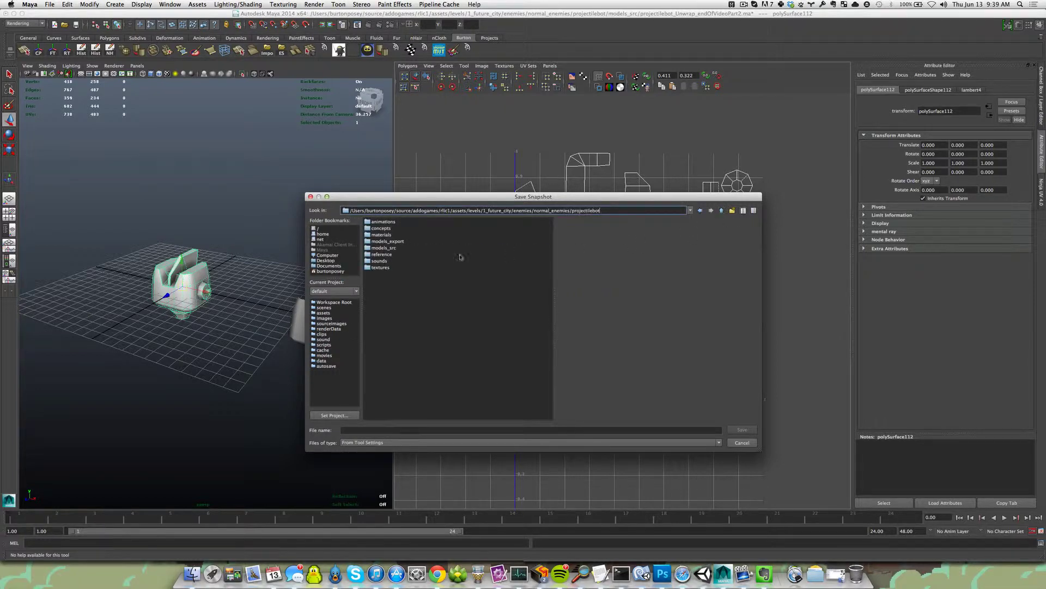
double_click(376, 268)
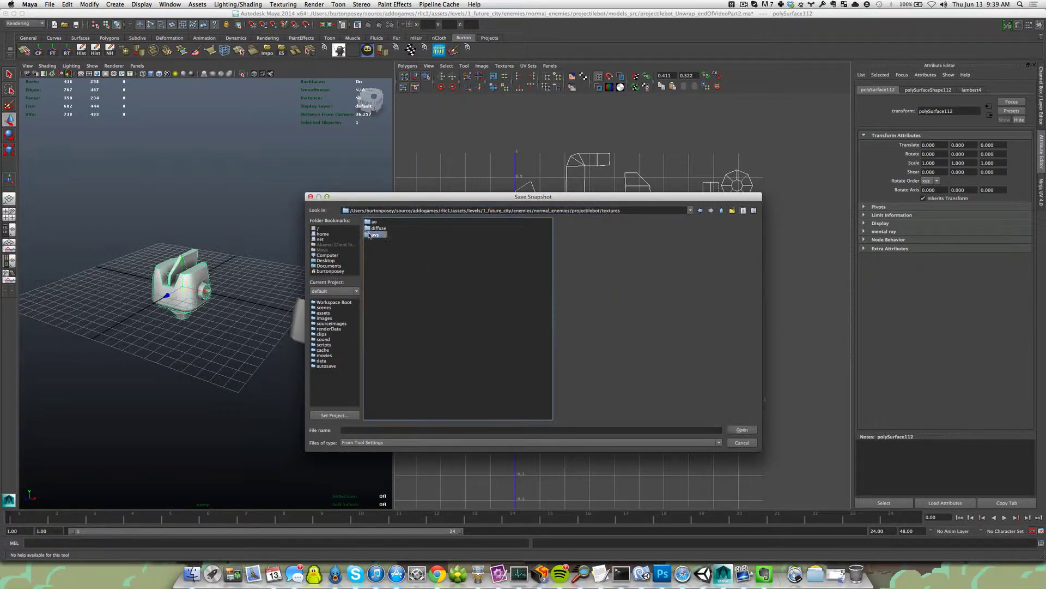
double_click(369, 234)
Step: Switch to Finder and bring the Documents window to the front
key("super+Tab")
key("super+Tab")
key("super+Tab")
key("super+Tab")
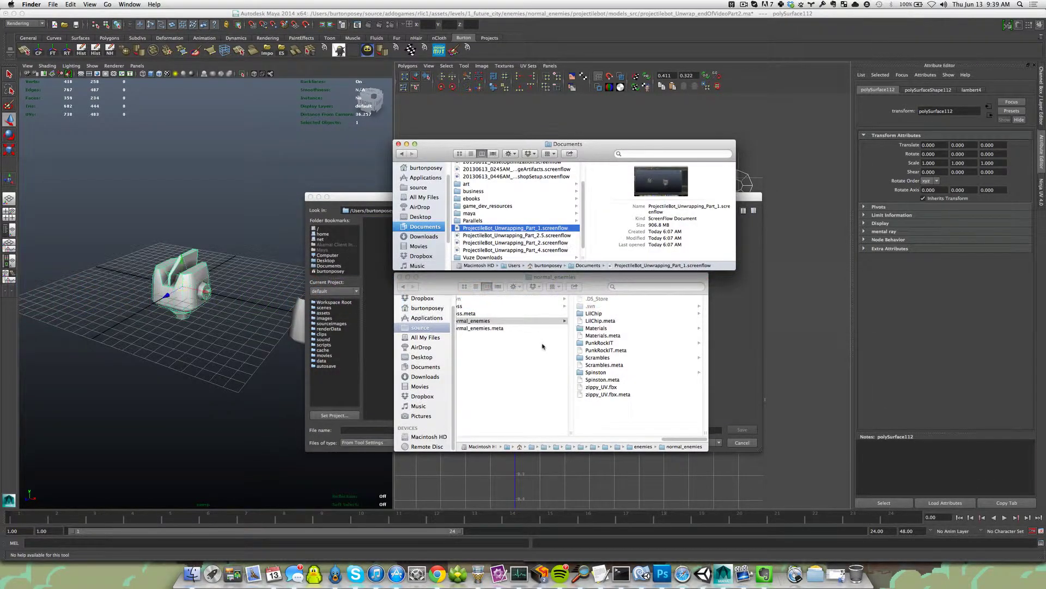
left_click(544, 347)
left_click(407, 144)
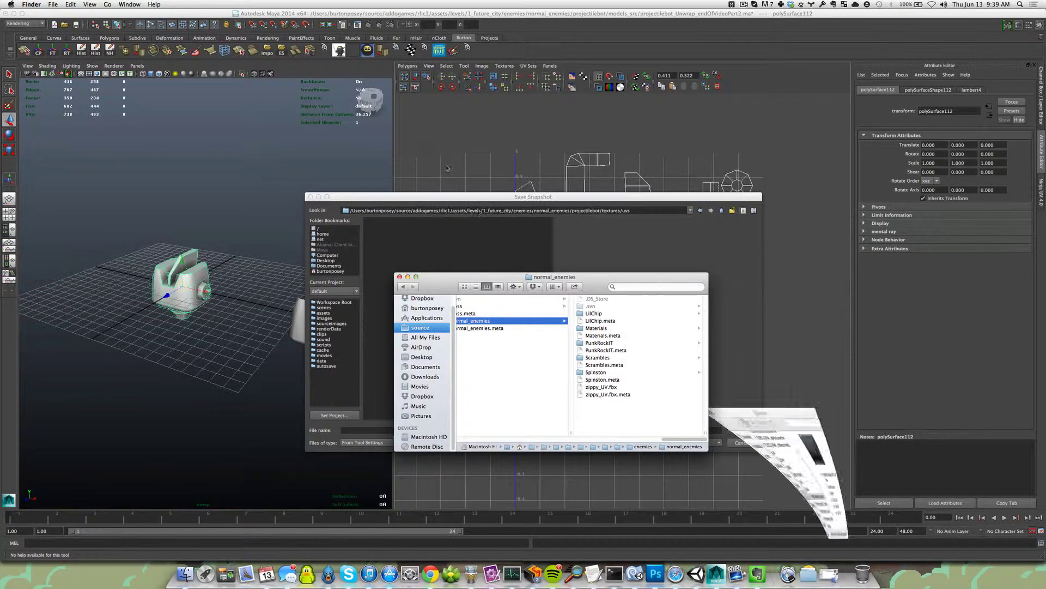
left_click(517, 349)
left_click(581, 322)
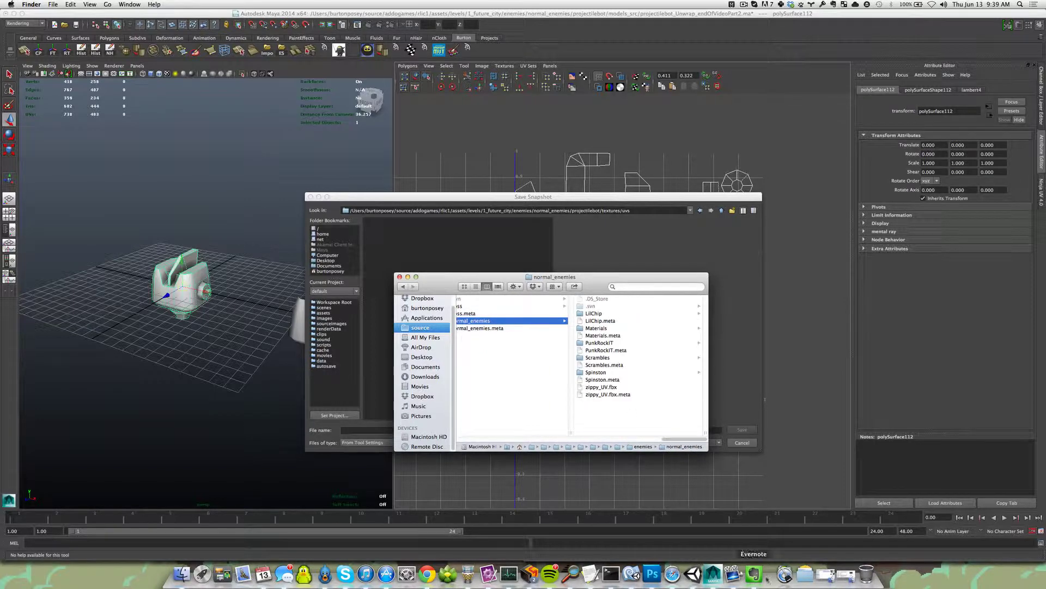
left_click(851, 577)
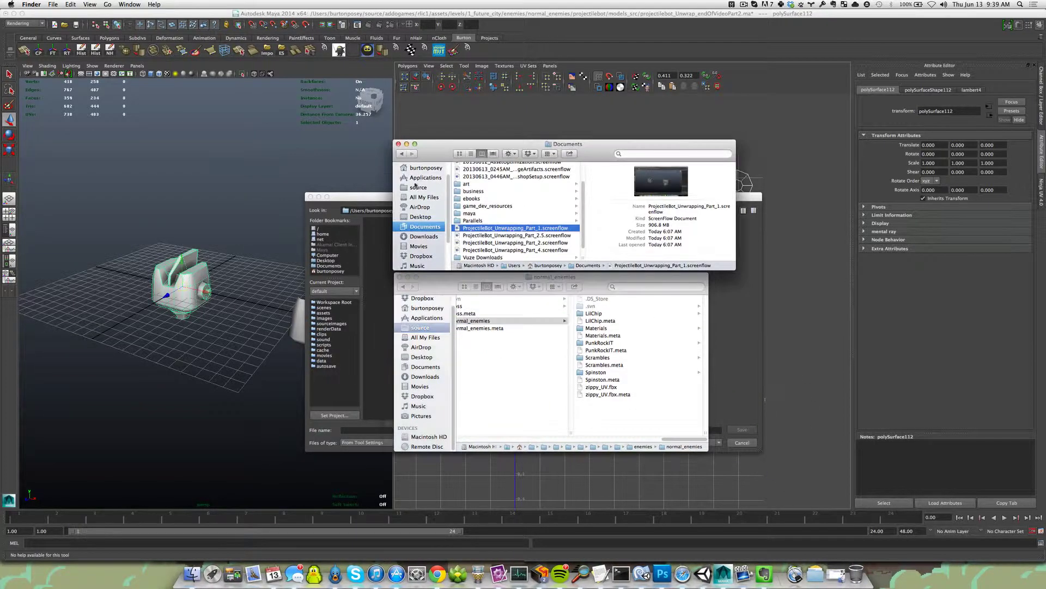
Step: Go to normal_enemies/spinston/textures/uvs in Finder and check how its UV snapshot file is named
left_click(401, 155)
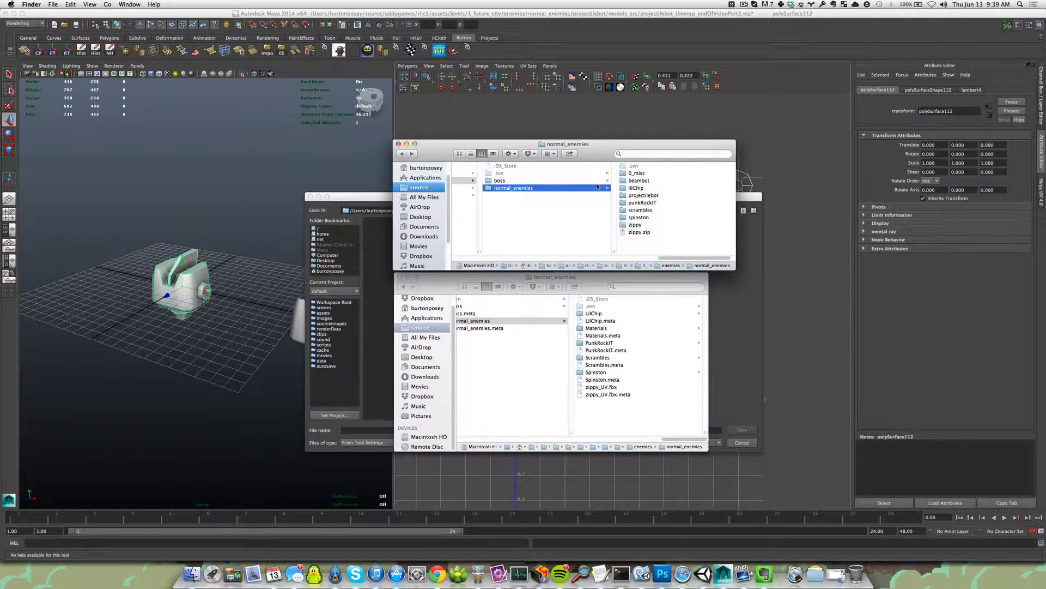
left_click(631, 217)
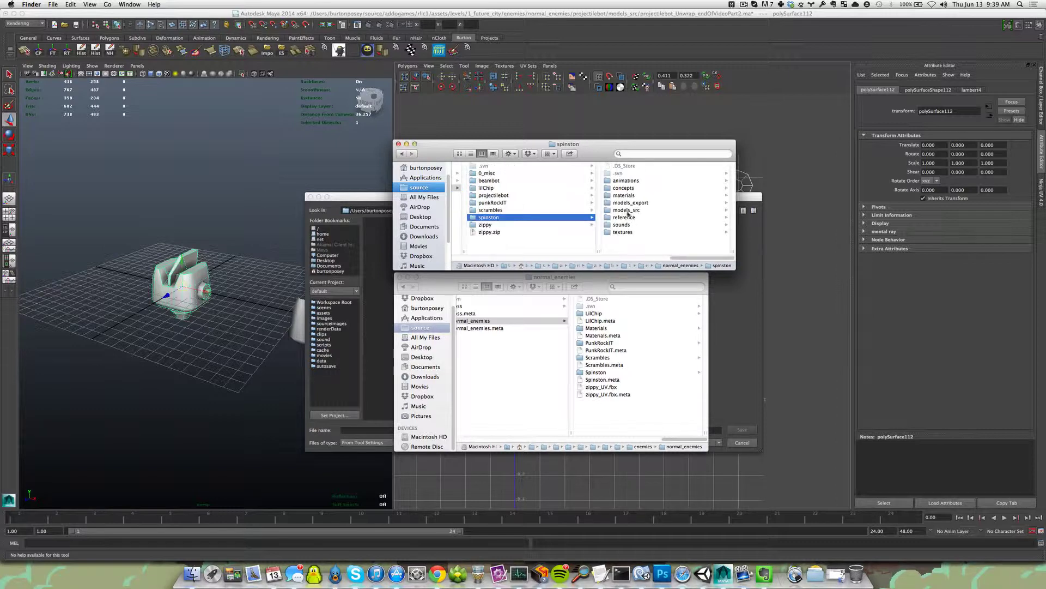
left_click(622, 233)
left_click(610, 195)
left_click(622, 175)
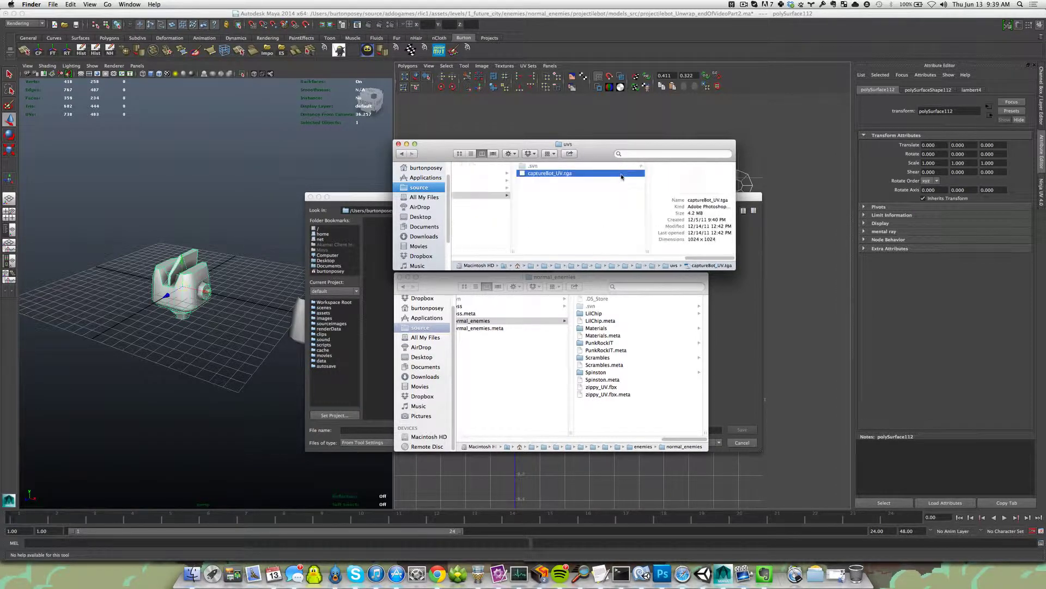
Step: Go to the punkRockIT enemy's textures/uvs folder and check how its UV snapshot file is named
left_click(487, 242)
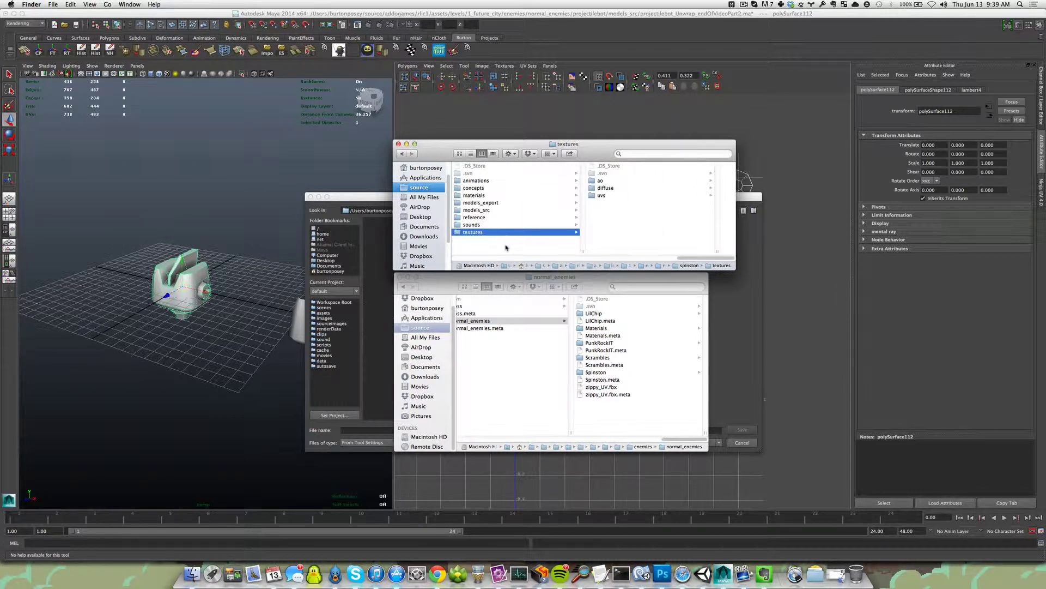
key("Left")
left_click(485, 203)
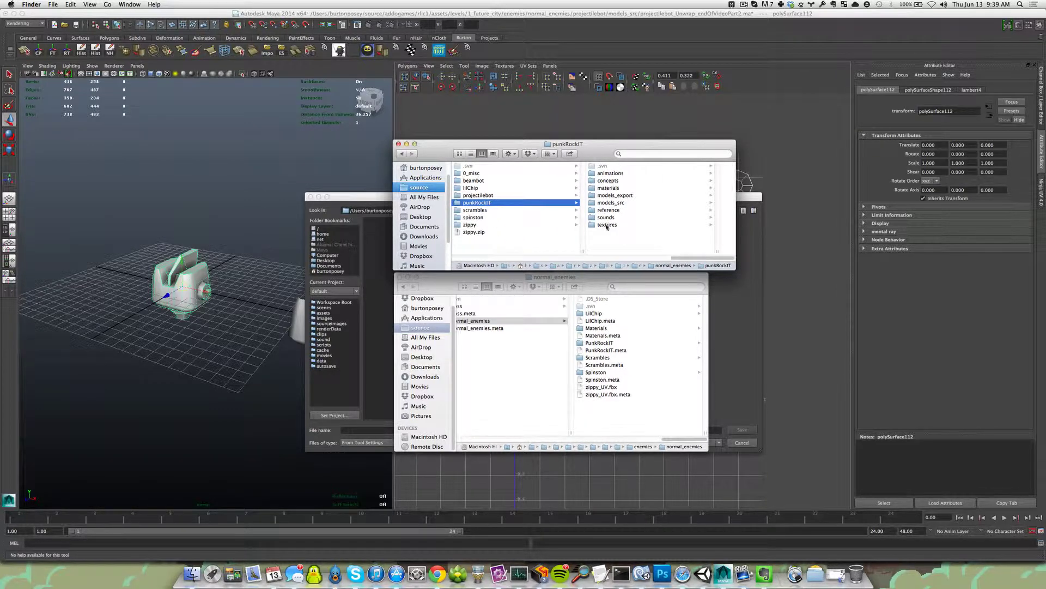
left_click(606, 225)
left_click(606, 182)
left_click(613, 174)
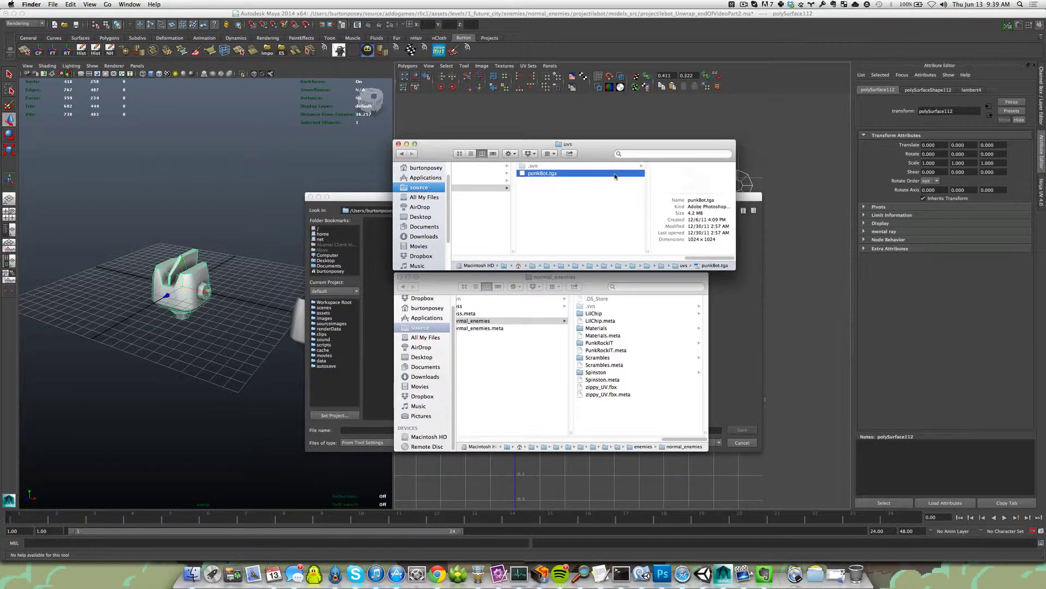
Step: Go back to normal_enemies and show the contents of the projectilebot textures folder
key("Left")
key("Left")
key("Left")
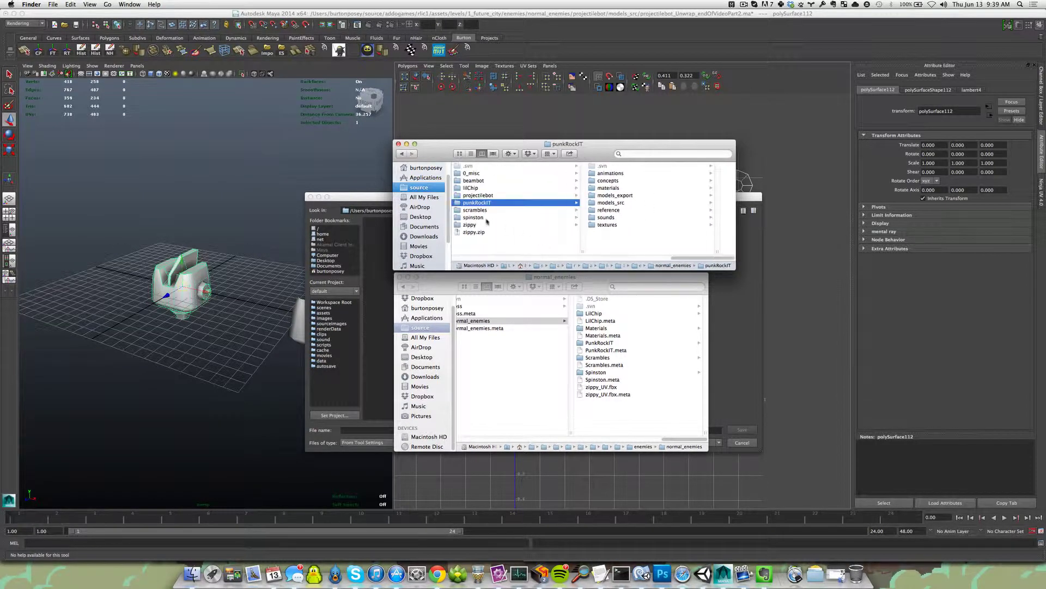
left_click(489, 197)
left_click(592, 225)
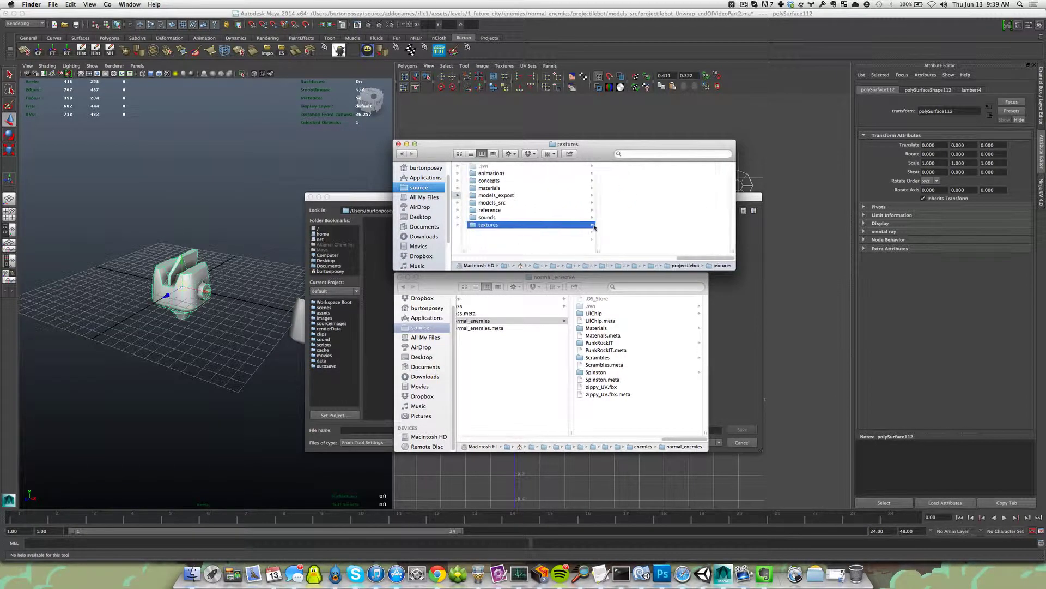
Step: Return to Maya and set the snapshot's file name to projectileBot_UV.tga in the uvs folder
left_click(751, 290)
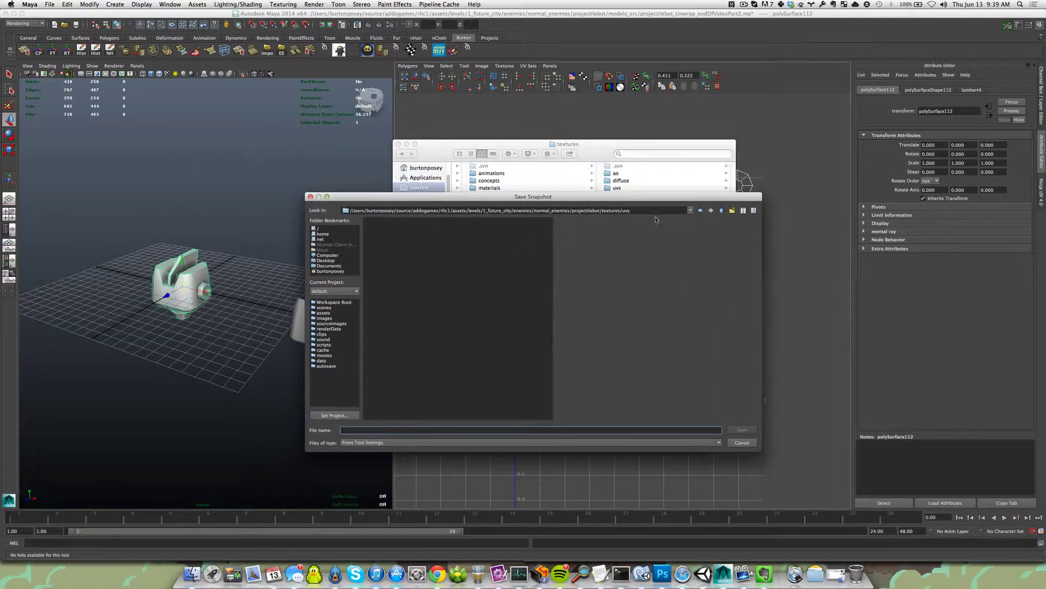
type("projectileBot_UV.tga")
left_click(742, 430)
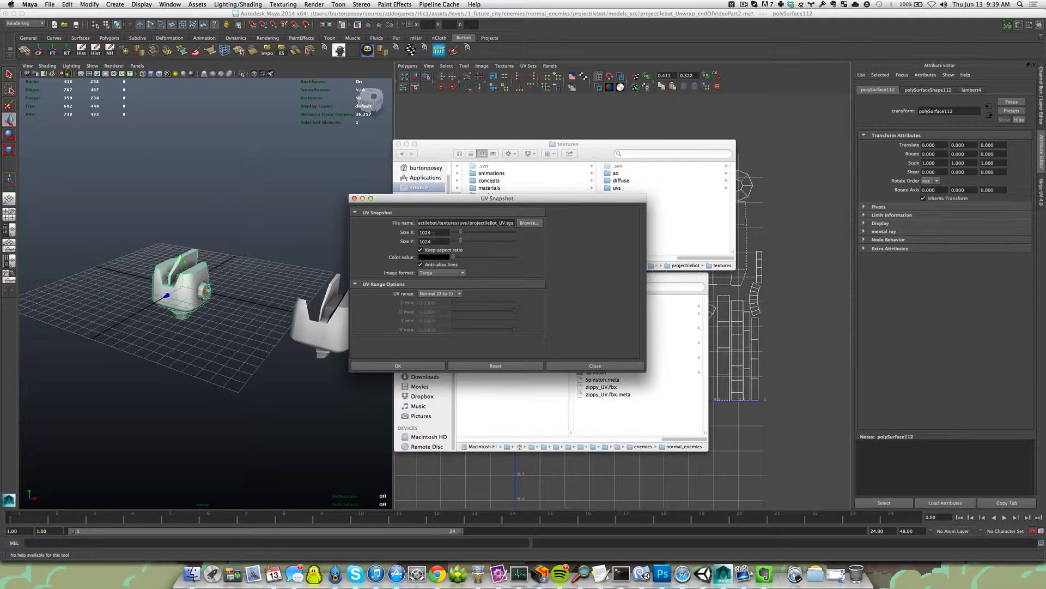
Step: Raise the snapshot's line color to its lightest value and export the 1024 x 1024 Targa image
left_click(437, 234)
left_click_drag(453, 256, 567, 272)
left_click(399, 366)
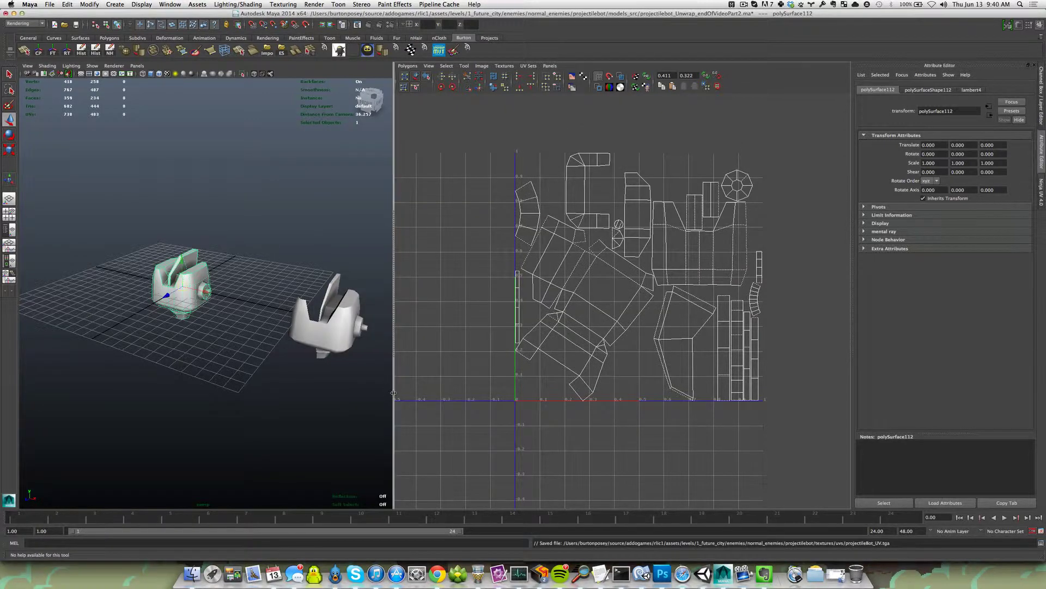
Step: Switch to Photoshop and open the exported UV snapshot from projectilebot/textures/uvs
key("super+Tab")
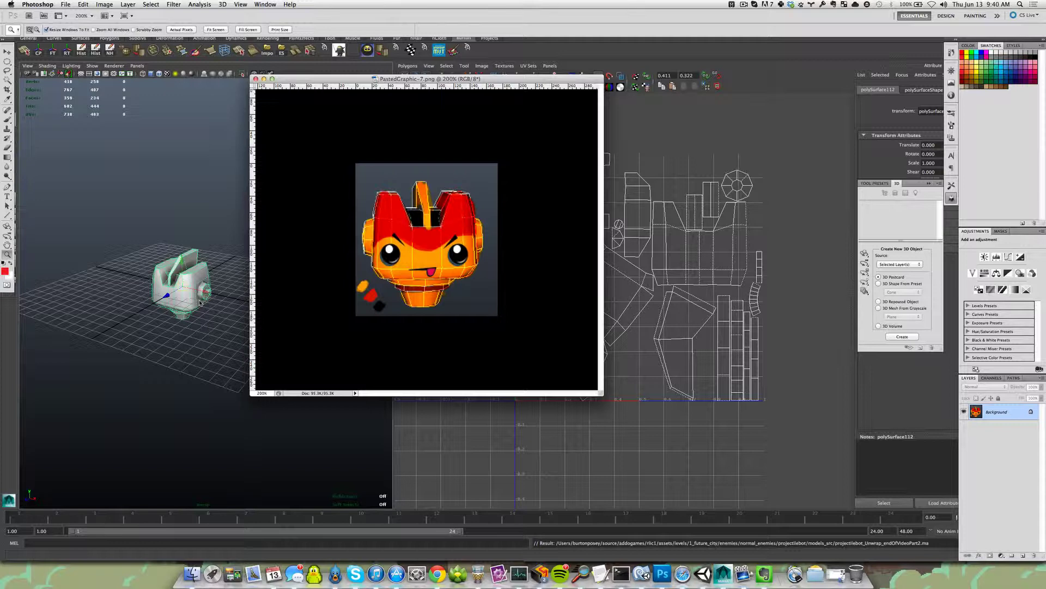
key("super+o")
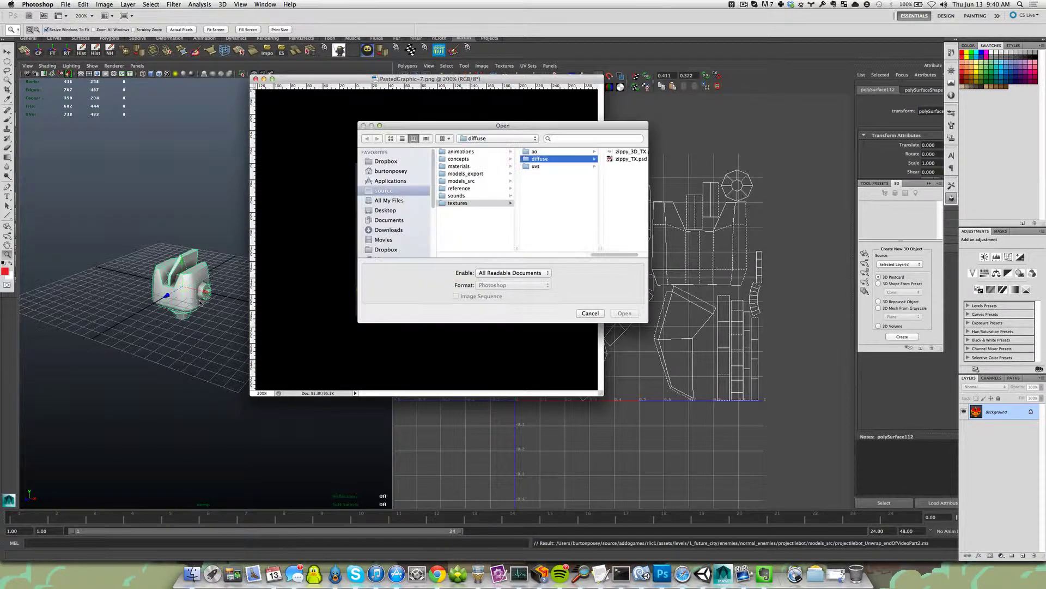
left_click(477, 230)
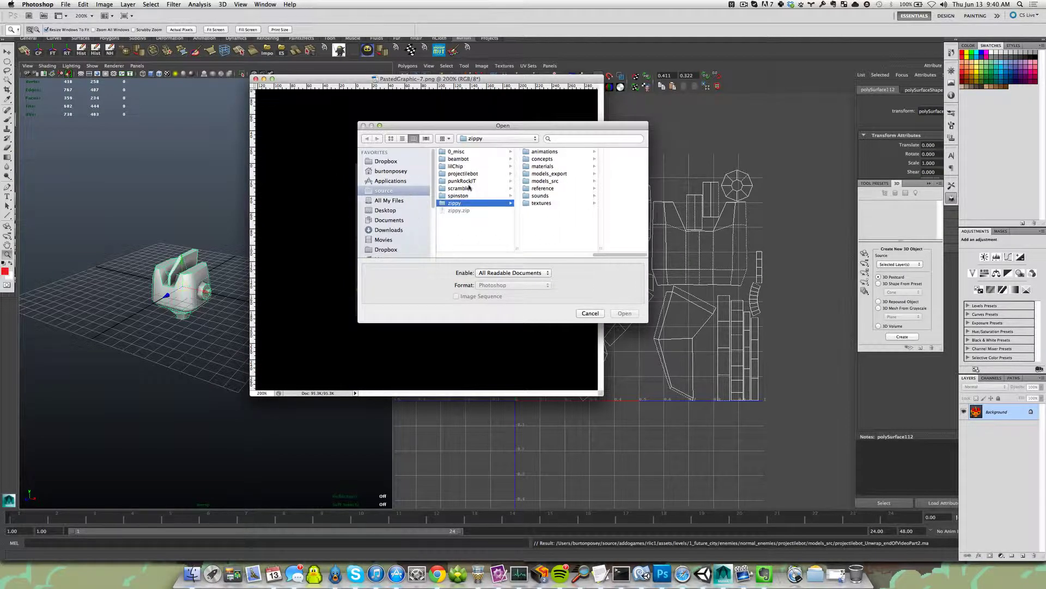
left_click(539, 203)
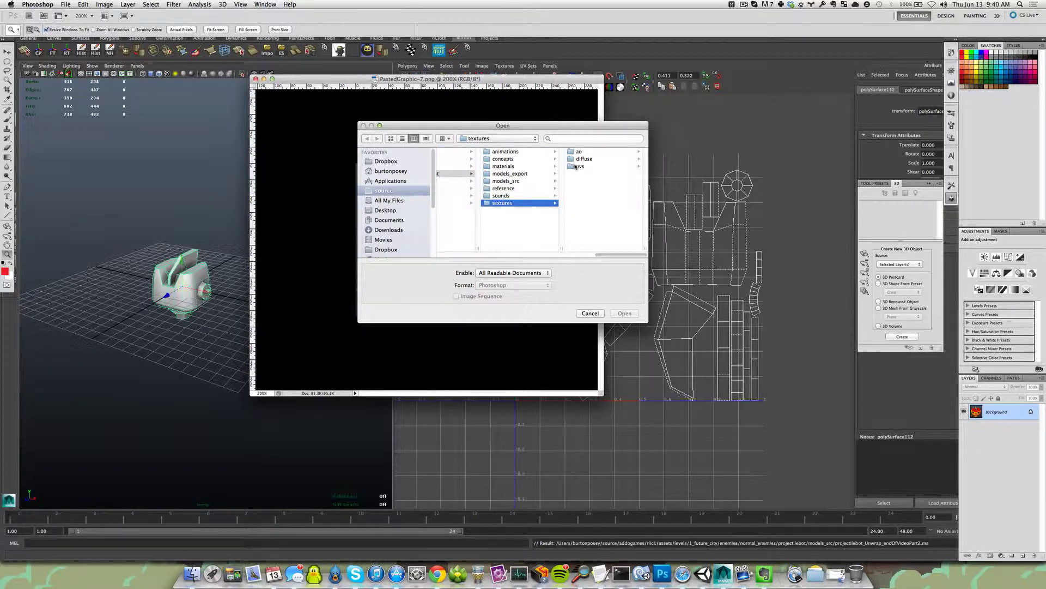
left_click(576, 166)
double_click(581, 152)
Step: Switch to Finder and browse from Documents to maya/projects/default/renderData/mentalray/lightMap
key("super+Tab")
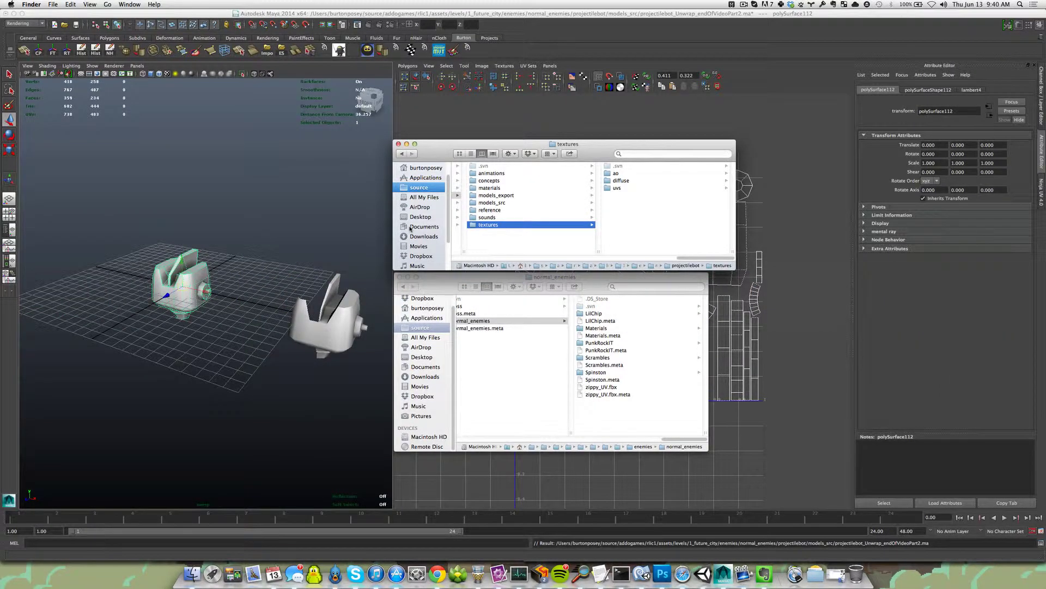
left_click(422, 227)
left_click(467, 240)
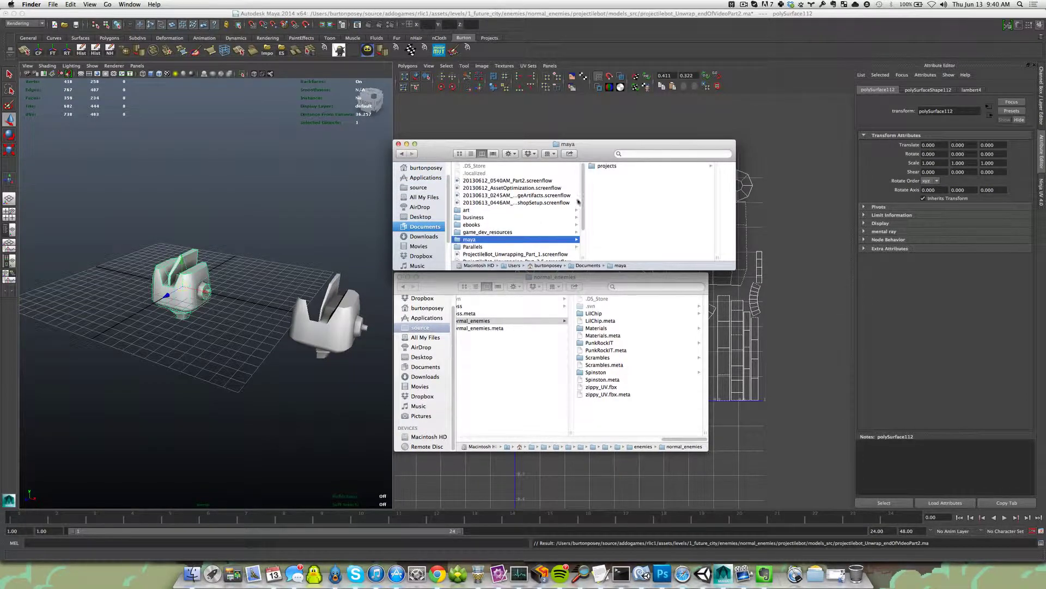
left_click(600, 168)
left_click(621, 167)
scroll(621, 215, "down", 1)
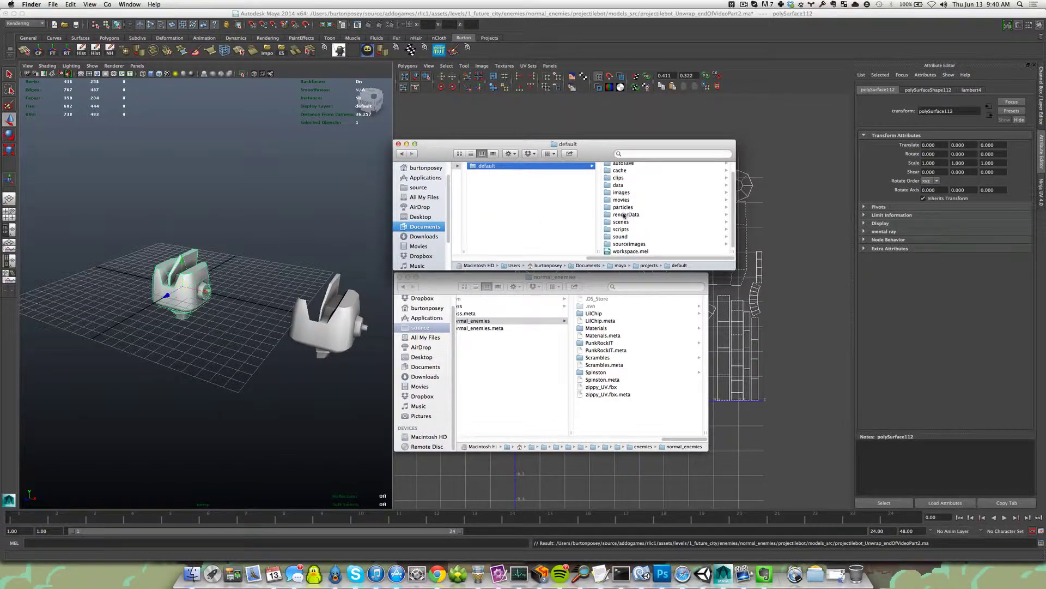
left_click(624, 215)
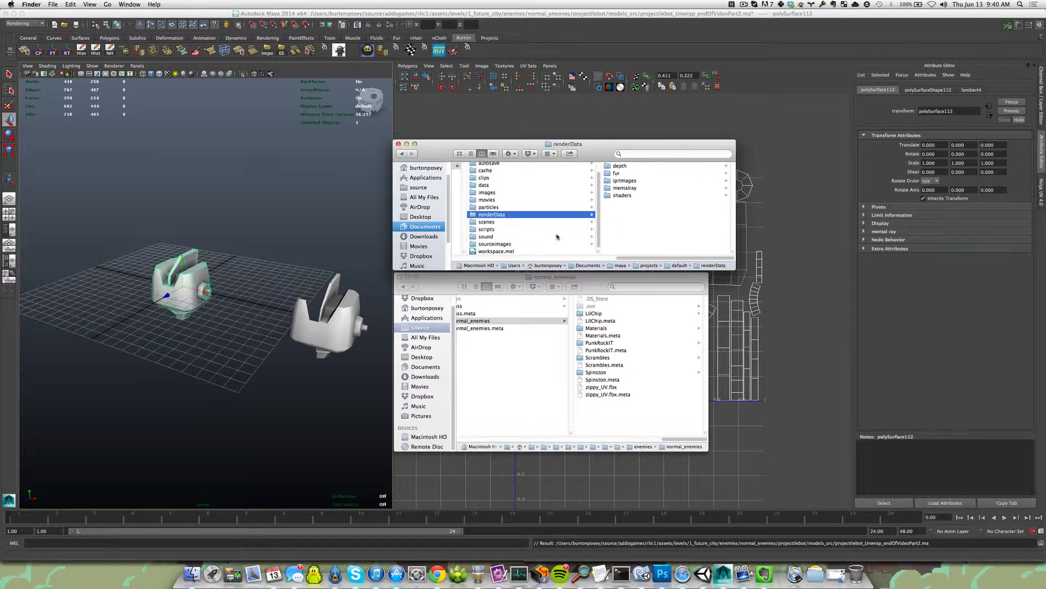
left_click(620, 188)
left_click(614, 174)
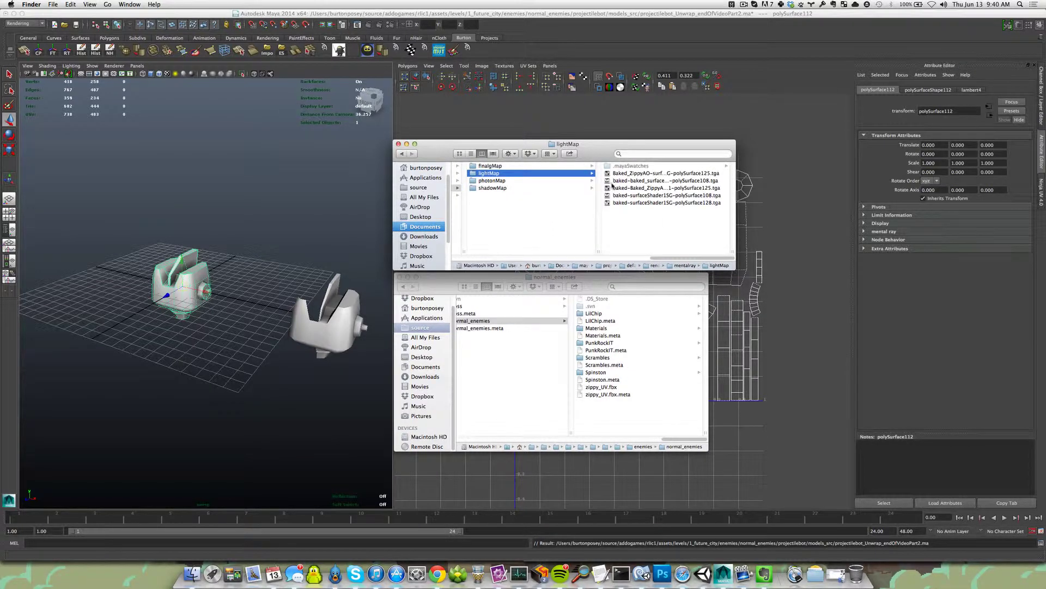
Step: Compare the baked maps in the lightMap folder and preview baked-baked_surfaceShader1SG_polySurface108SG-polySurface108.tga at full size
left_click(627, 196)
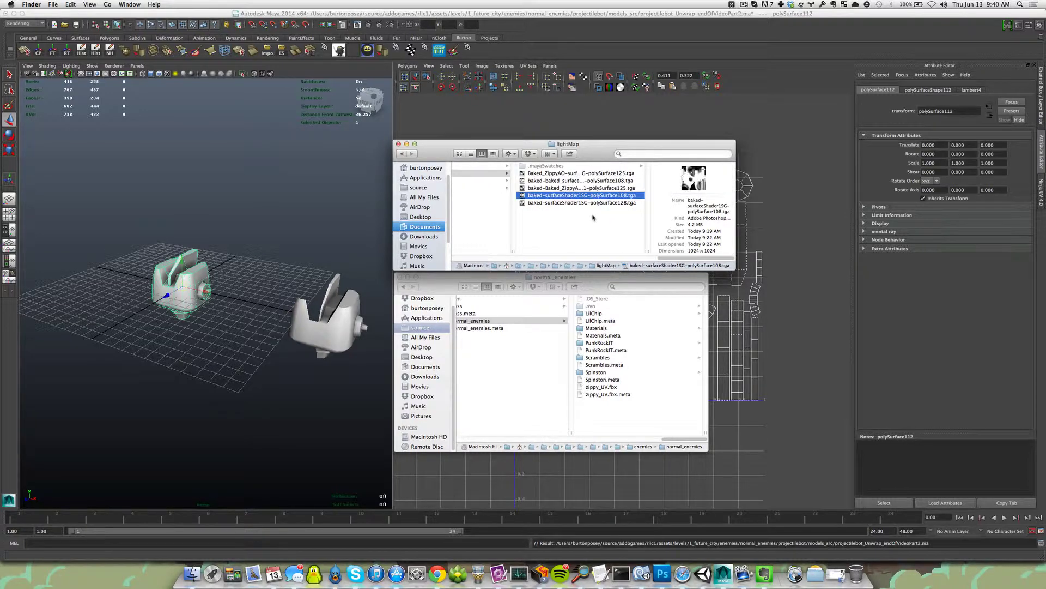
key("Up")
key("Up")
key("Up")
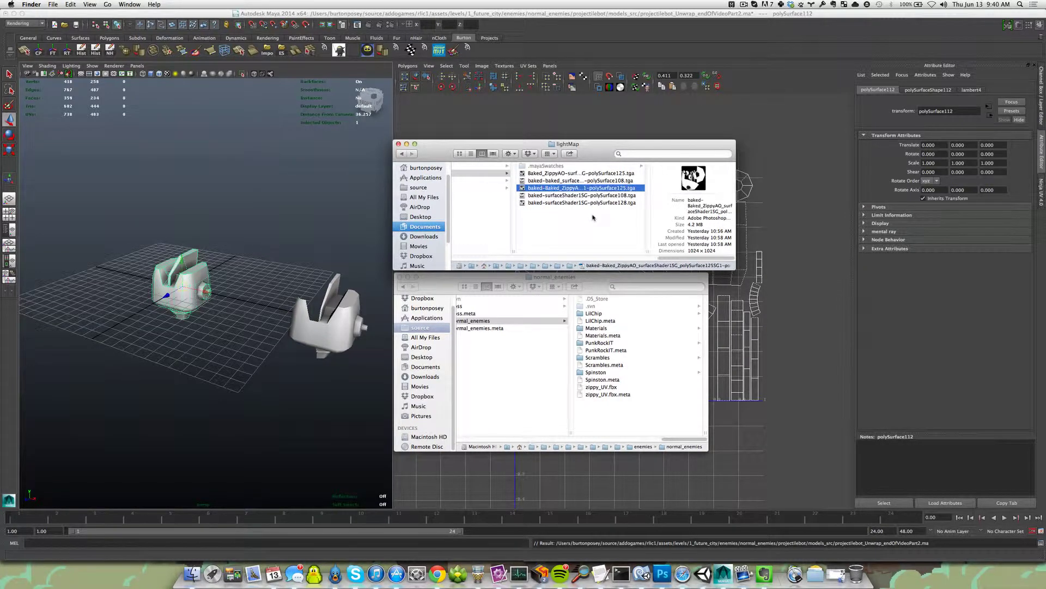
key("Down")
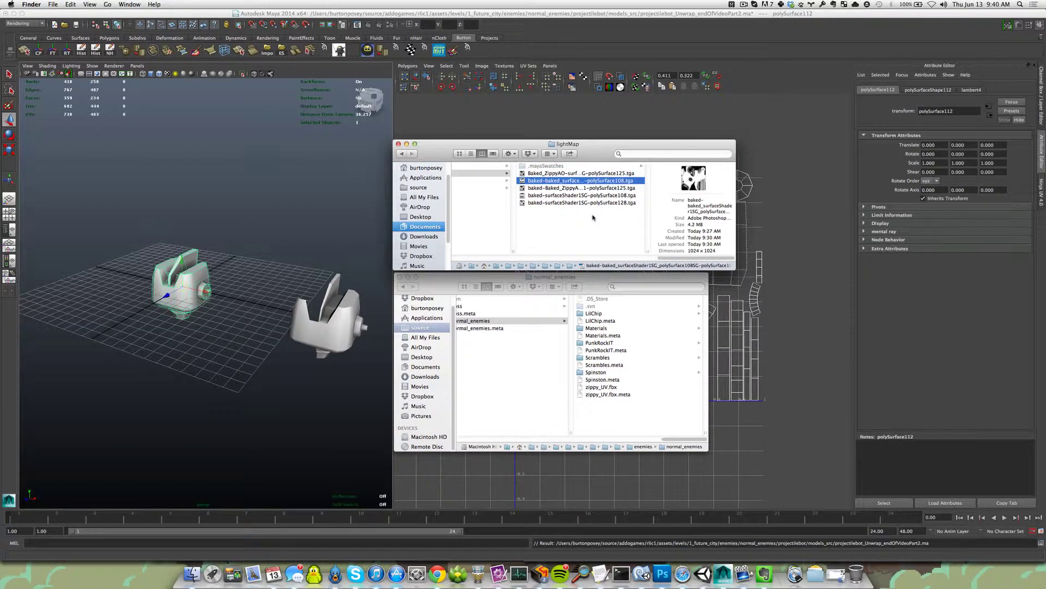
key("Up")
key("Down")
key("space")
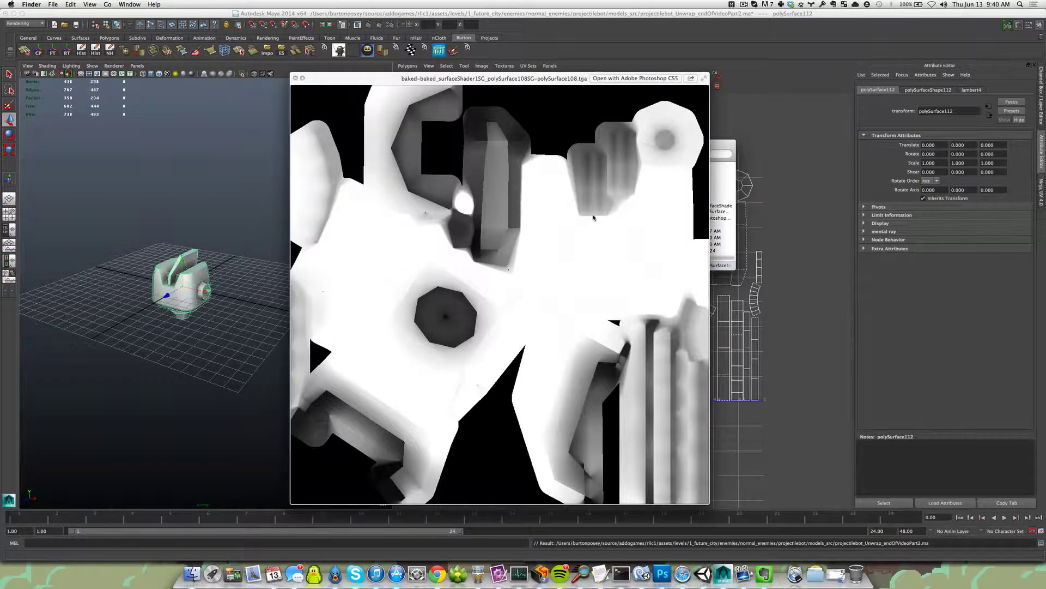
key("space")
key("Up")
key("Down")
key("Down")
key("Down")
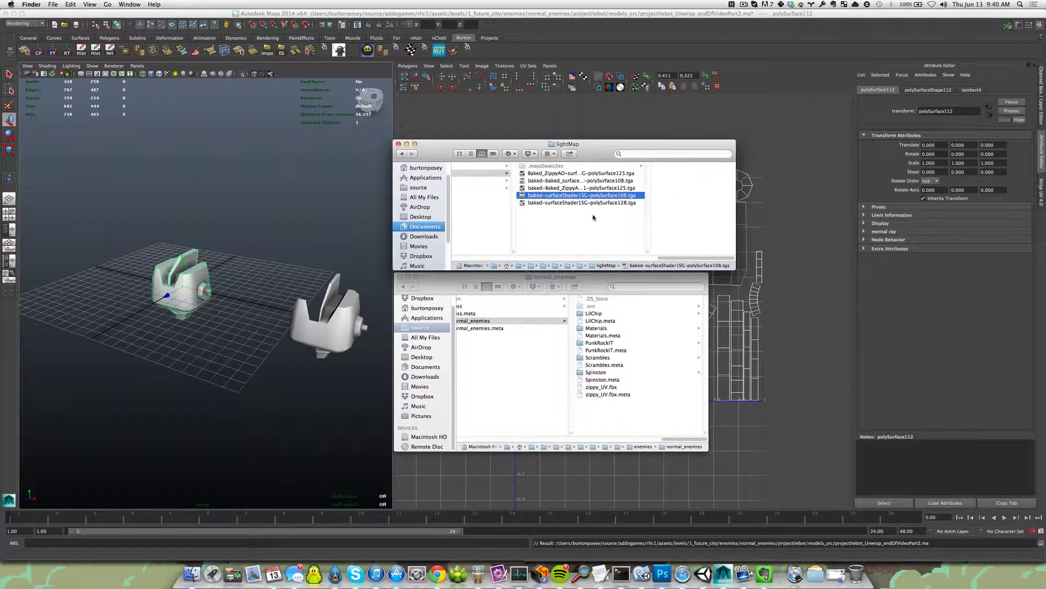
key("Up")
key("Up")
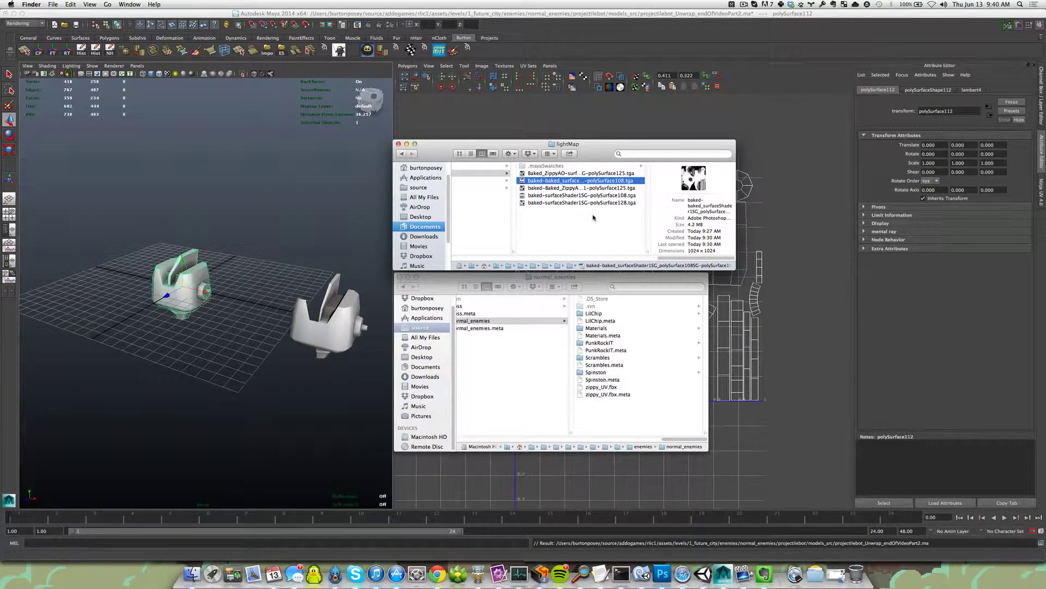
Step: Go back to the projectilebot textures folder and open its ao subfolder
key("Left")
left_click(402, 154)
left_click(401, 154)
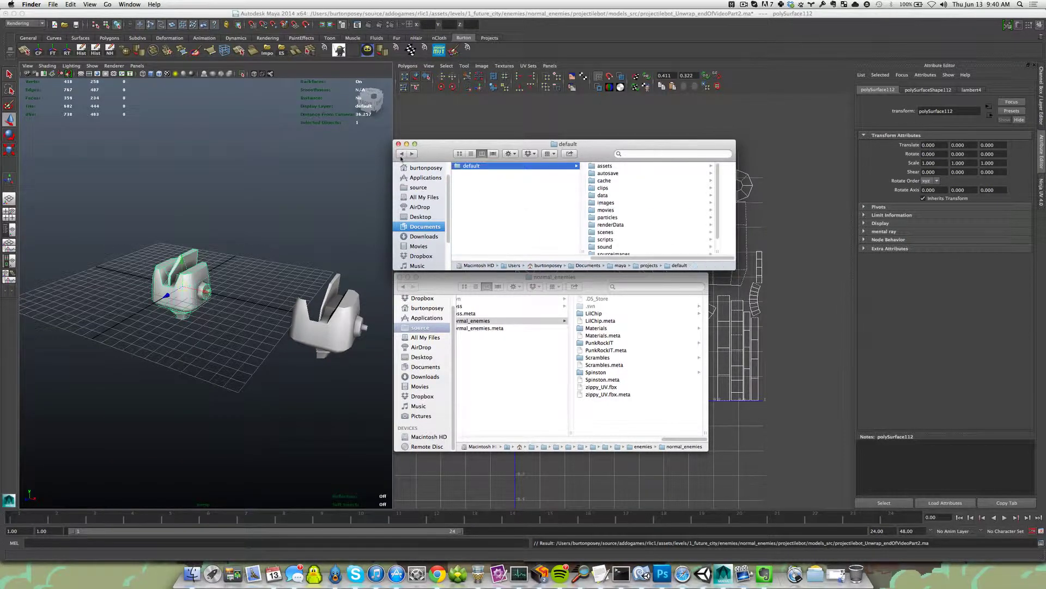
left_click(401, 154)
left_click(401, 155)
left_click(402, 155)
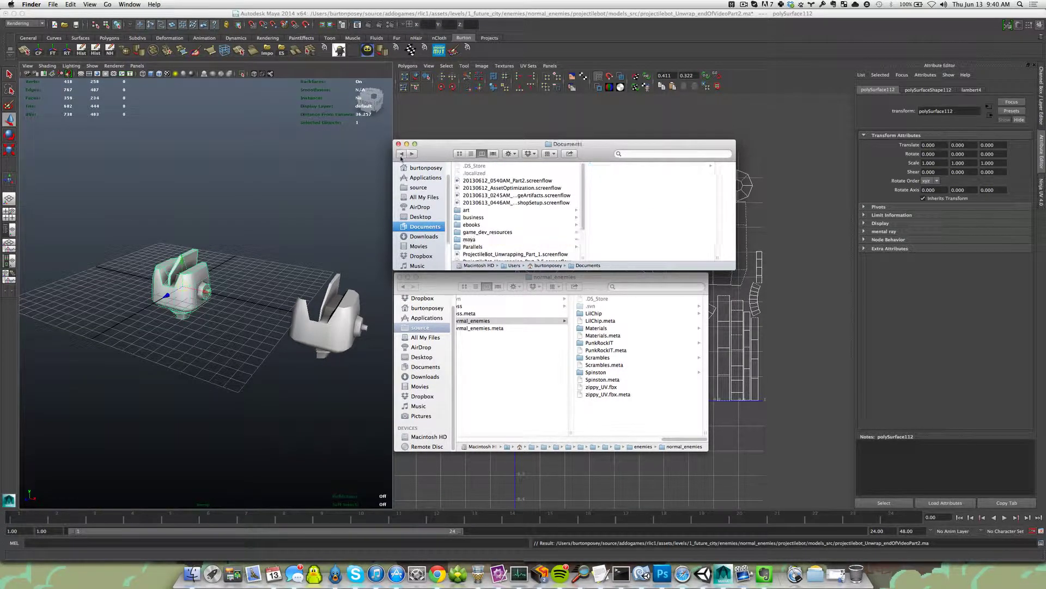
left_click(401, 155)
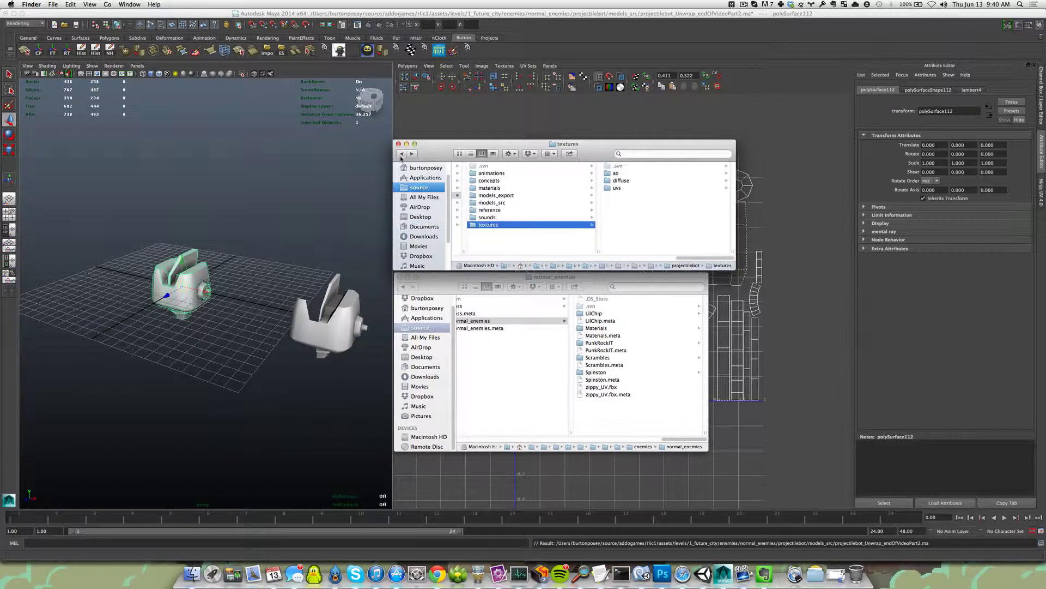
left_click(616, 173)
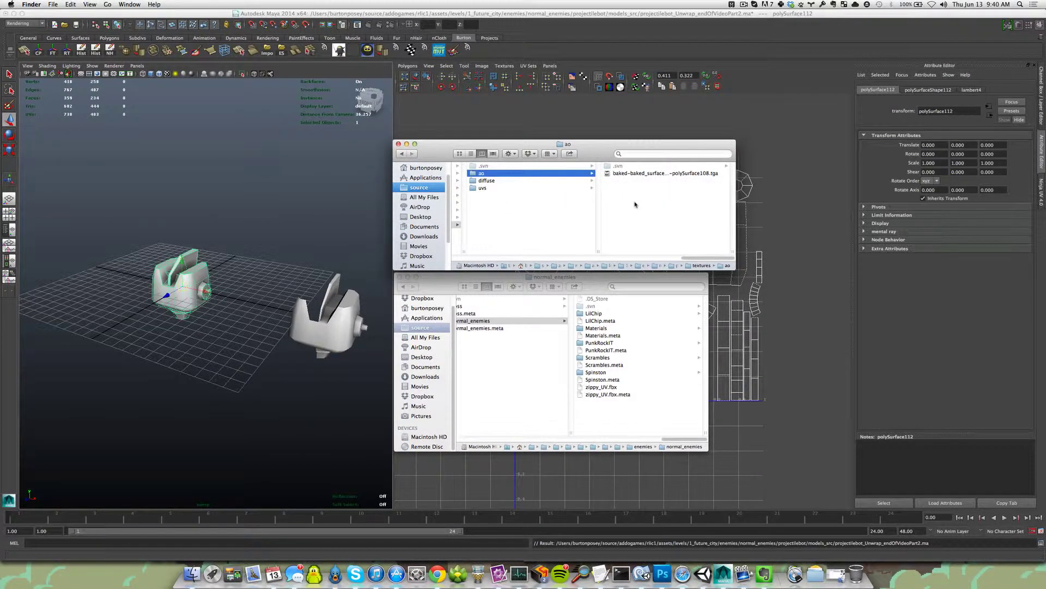
Step: Rename the baked ambient occlusion map in the ao folder to projectileBot_AO.tga
left_click(641, 174)
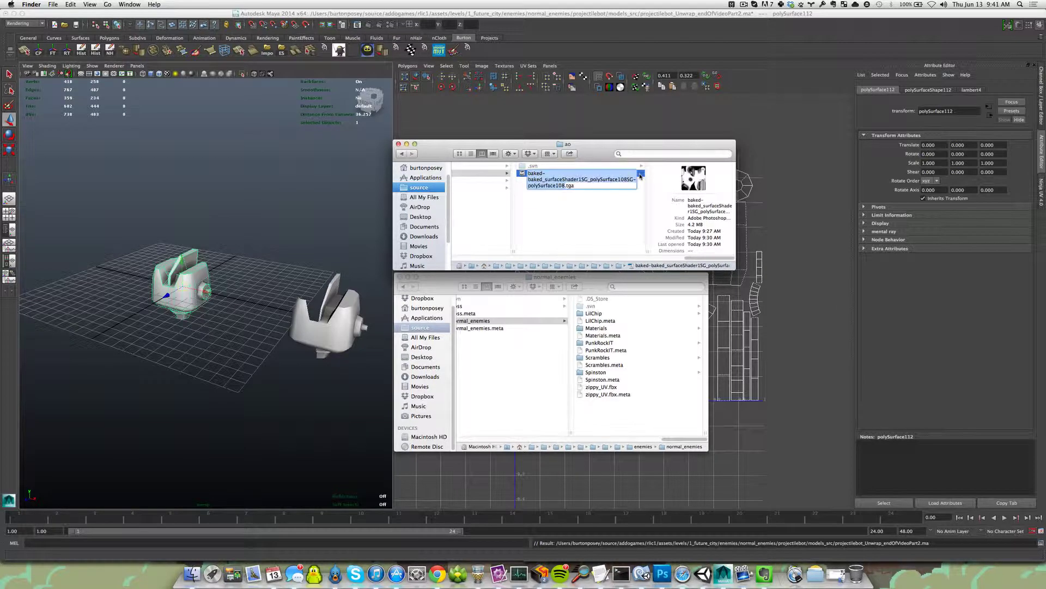
type("projectileBot")
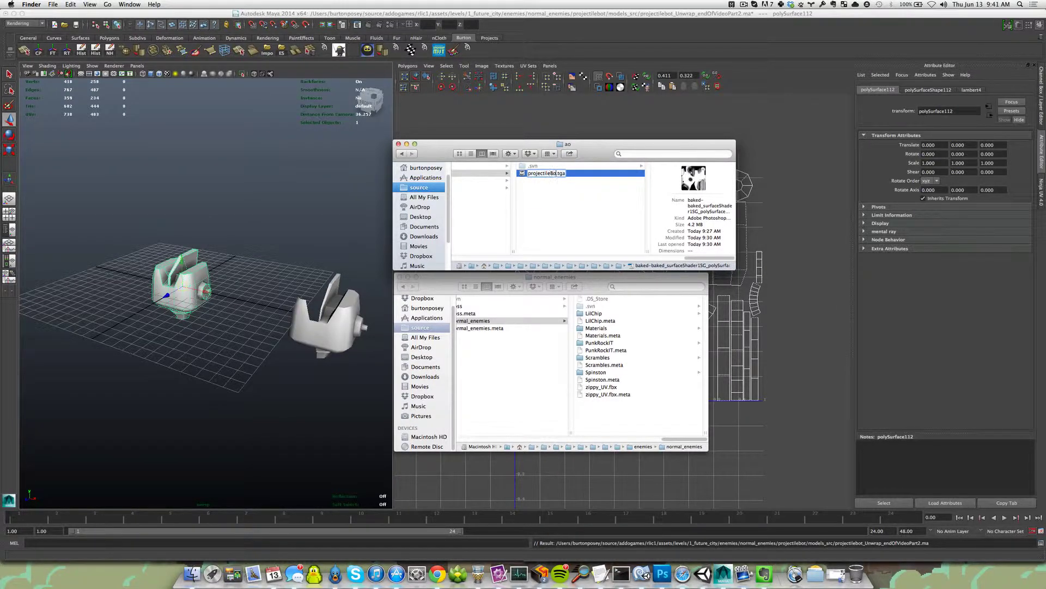
type("_AO")
key("Return")
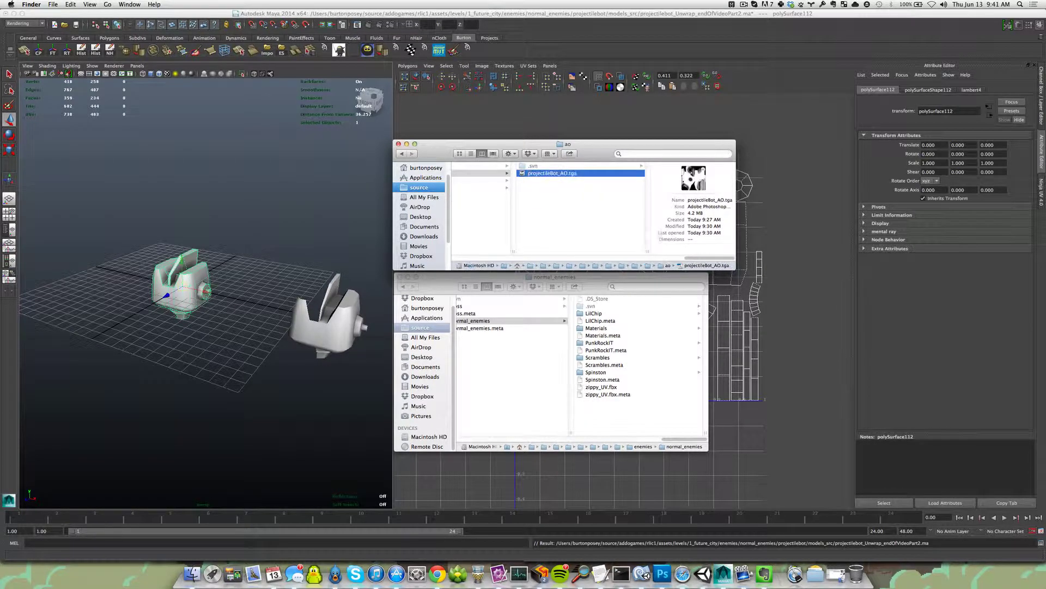
Step: Switch to Photoshop and examine the UV snapshot's channels and layers
key("super+Tab")
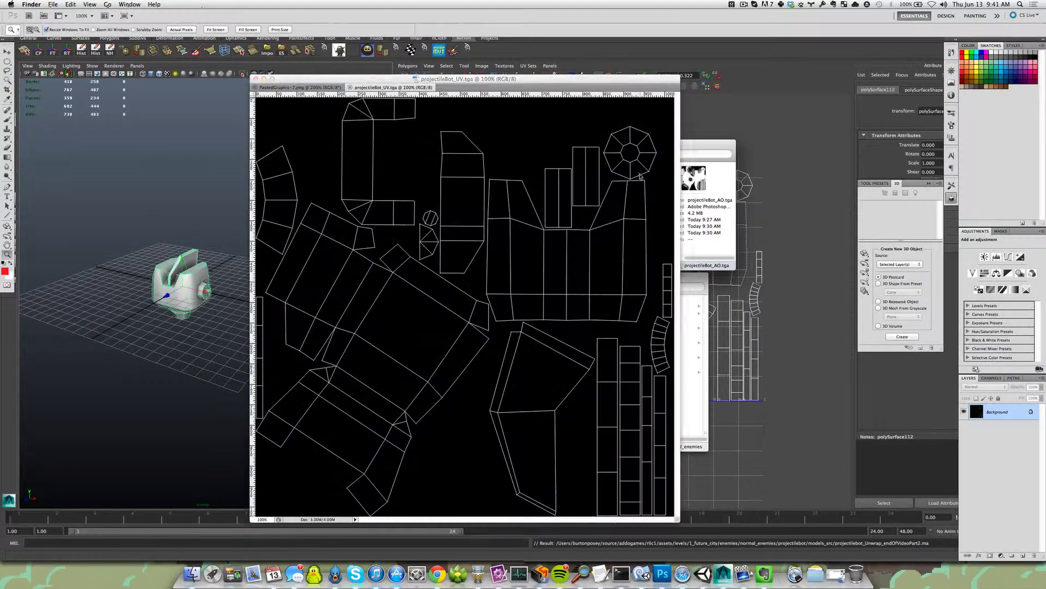
left_click(992, 378)
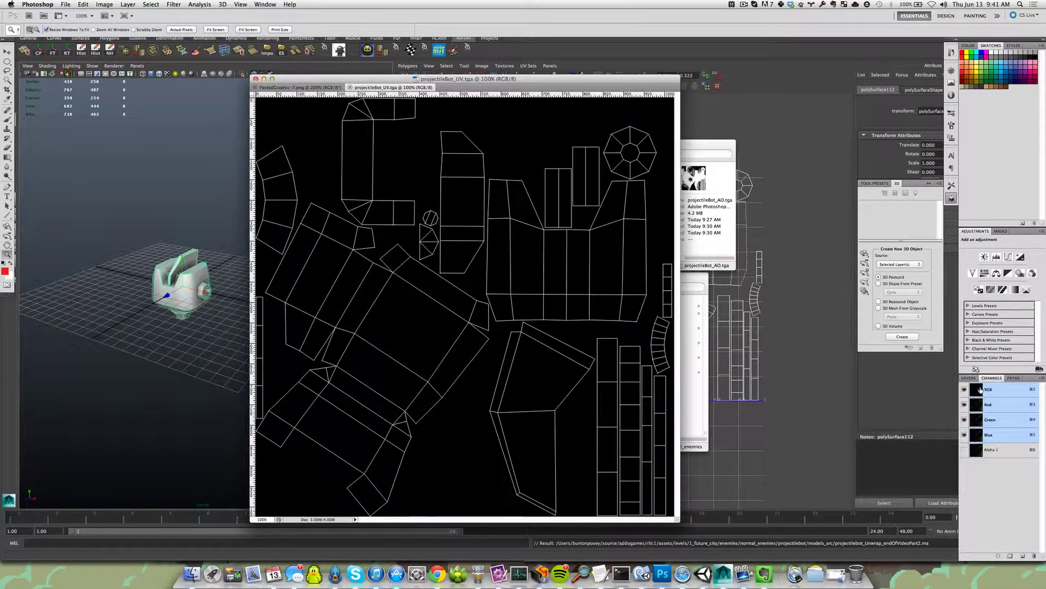
left_click(969, 378)
left_click(992, 379)
left_click(968, 378)
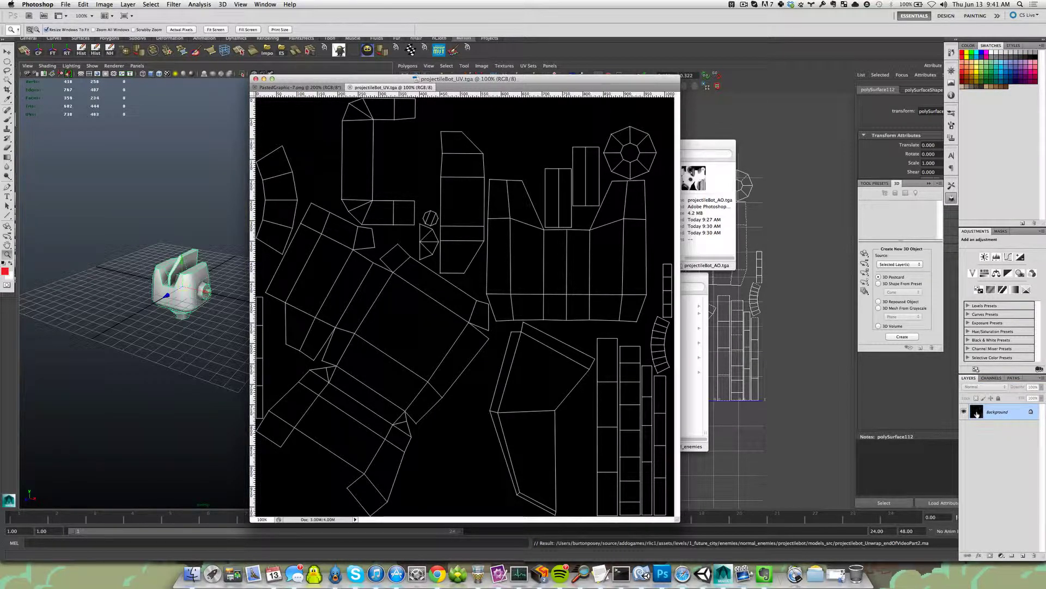
left_click(991, 379)
left_click(969, 377)
Step: Convert the UV snapshot's background to a regular layer and fill it with white
double_click(976, 410)
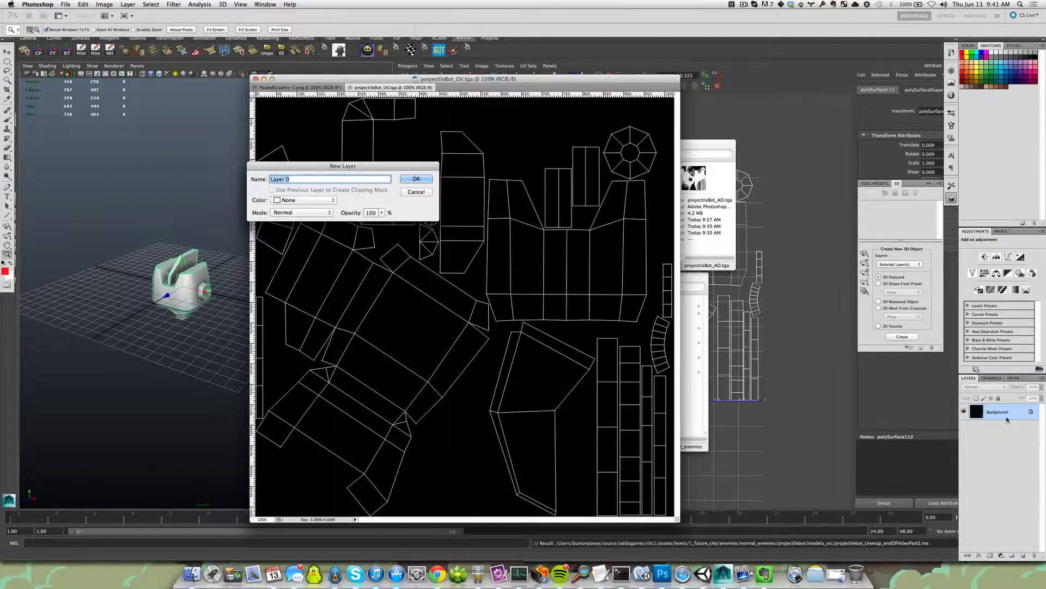
left_click(412, 179)
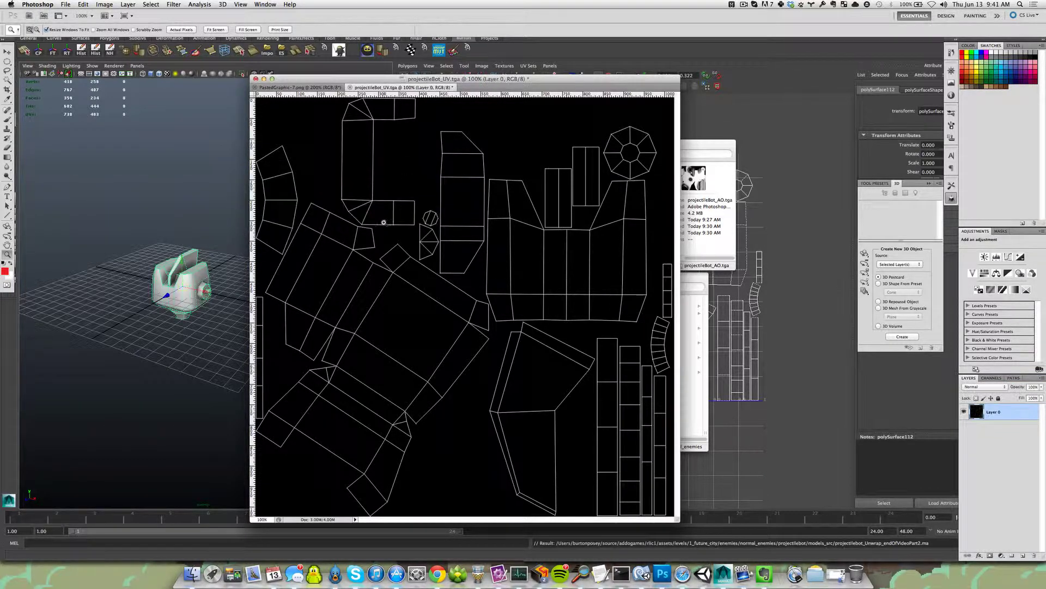
key("x")
key("alt+BackSpace")
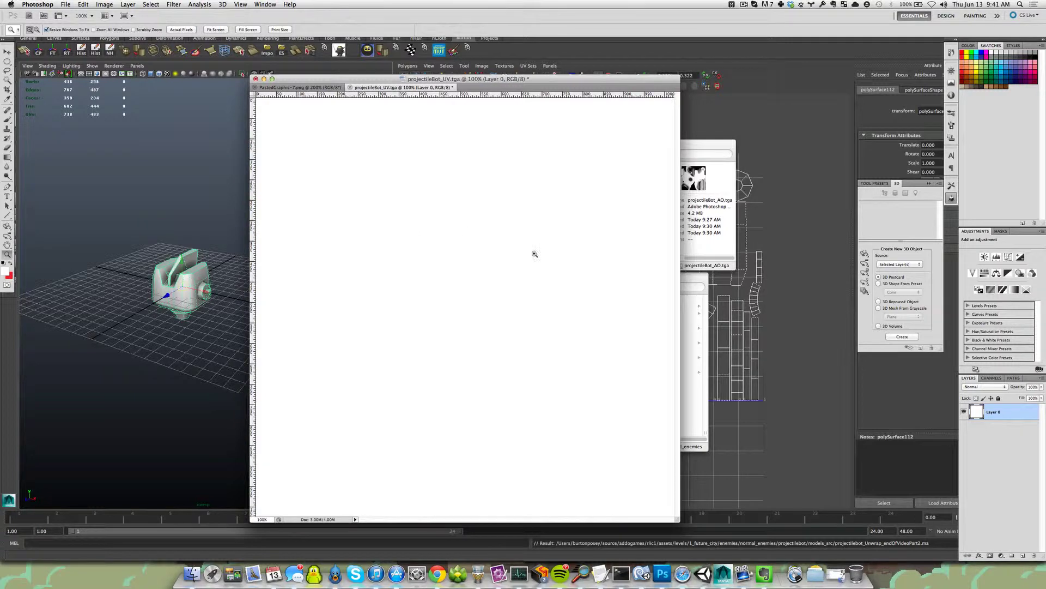
Step: Load the Alpha 1 channel's UV lines as a selection and return to the white layer in RGB view
left_click(991, 379)
left_click(978, 451)
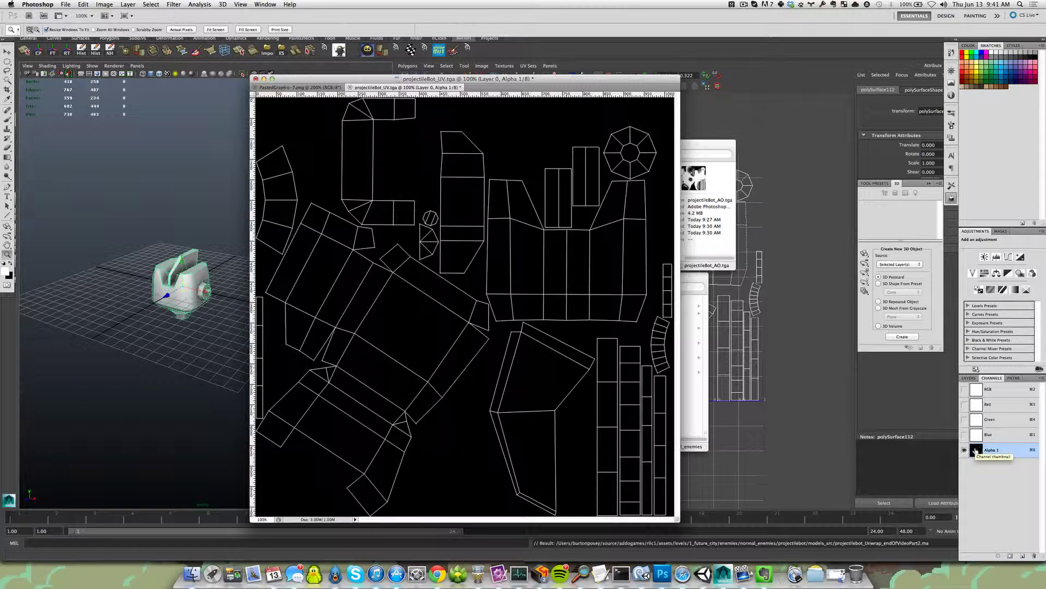
left_click(976, 450, "super")
left_click(970, 378)
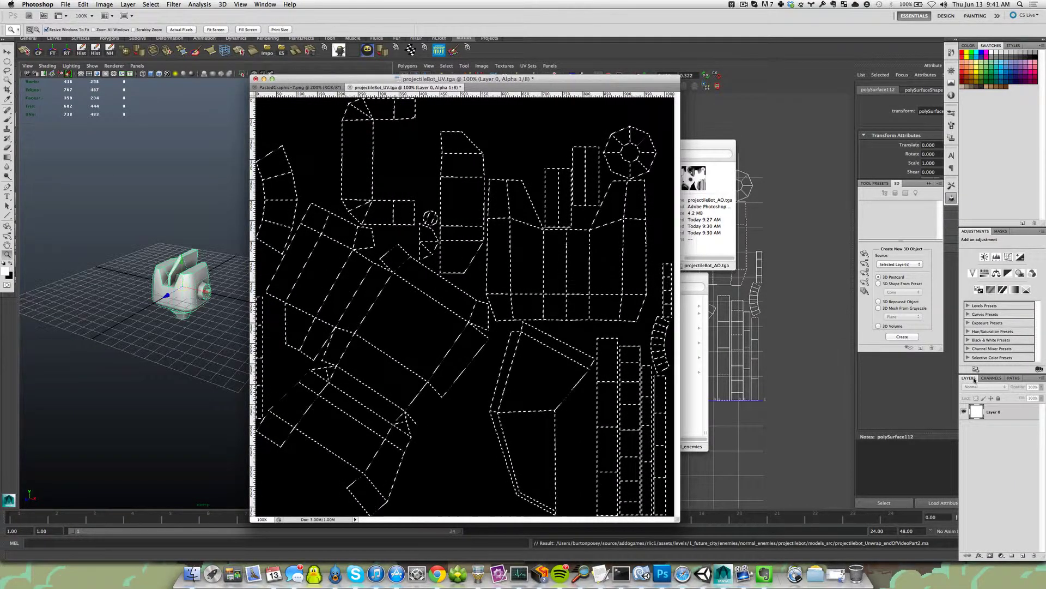
key("super+2")
left_click(982, 410)
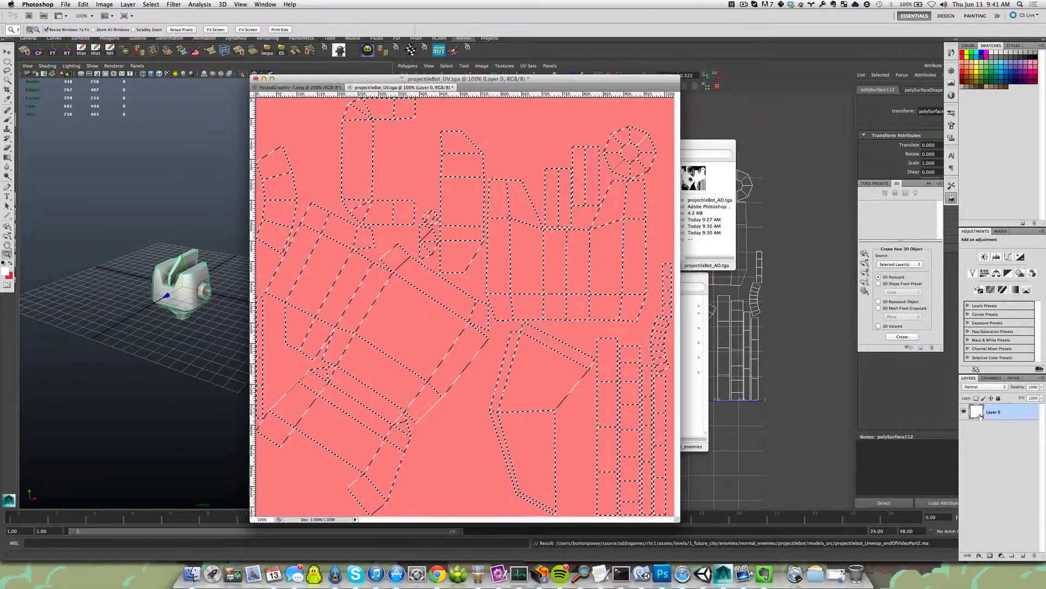
Step: Add a new empty layer above the white one, check the RGB and Alpha 1 channels, and reselect the new layer
left_click(991, 378)
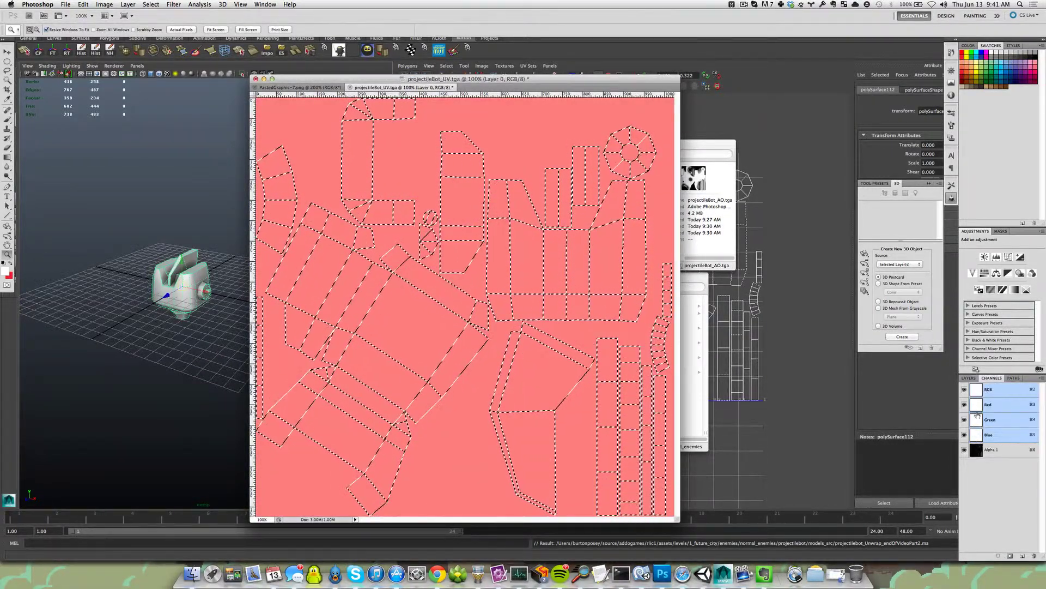
left_click(968, 379)
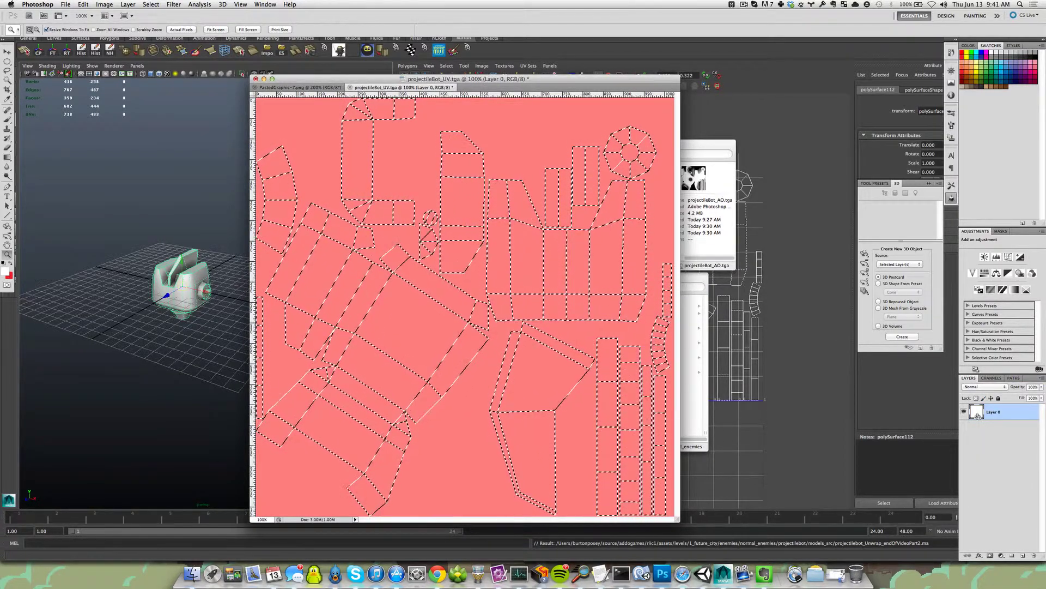
key("shift+super+n")
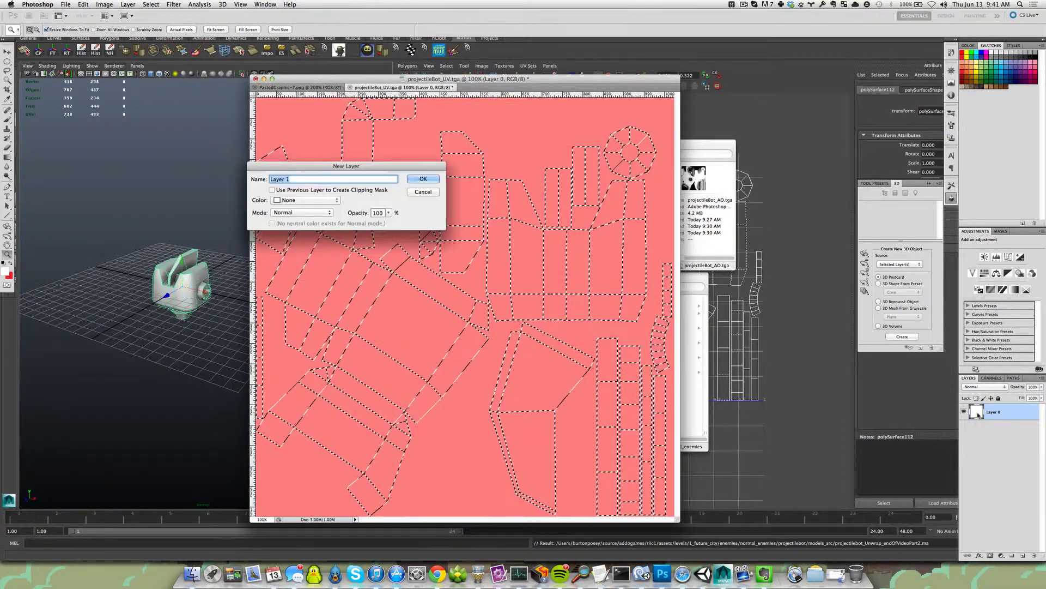
key("Return")
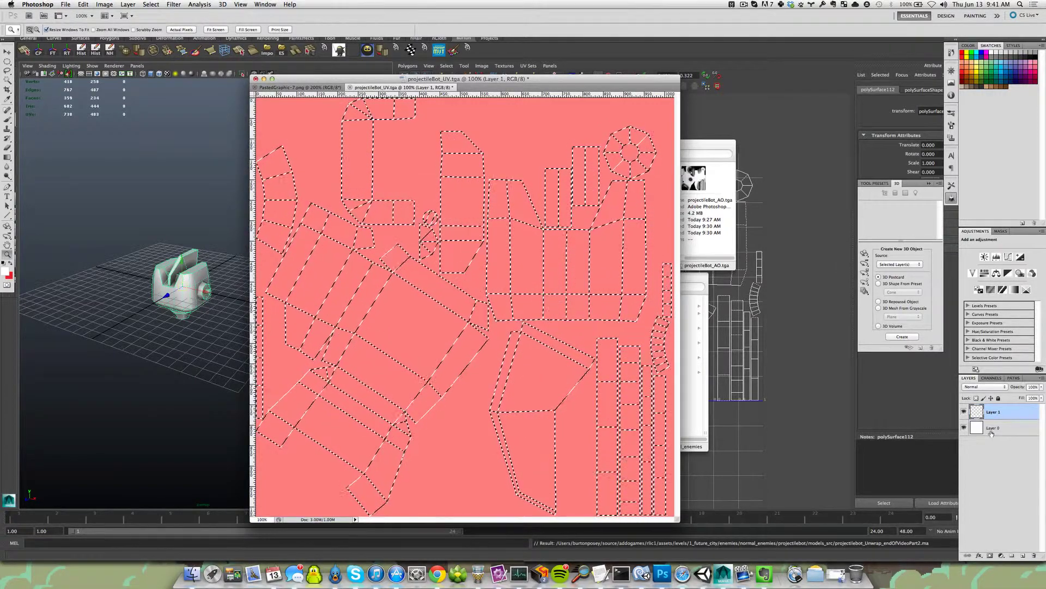
left_click(992, 428)
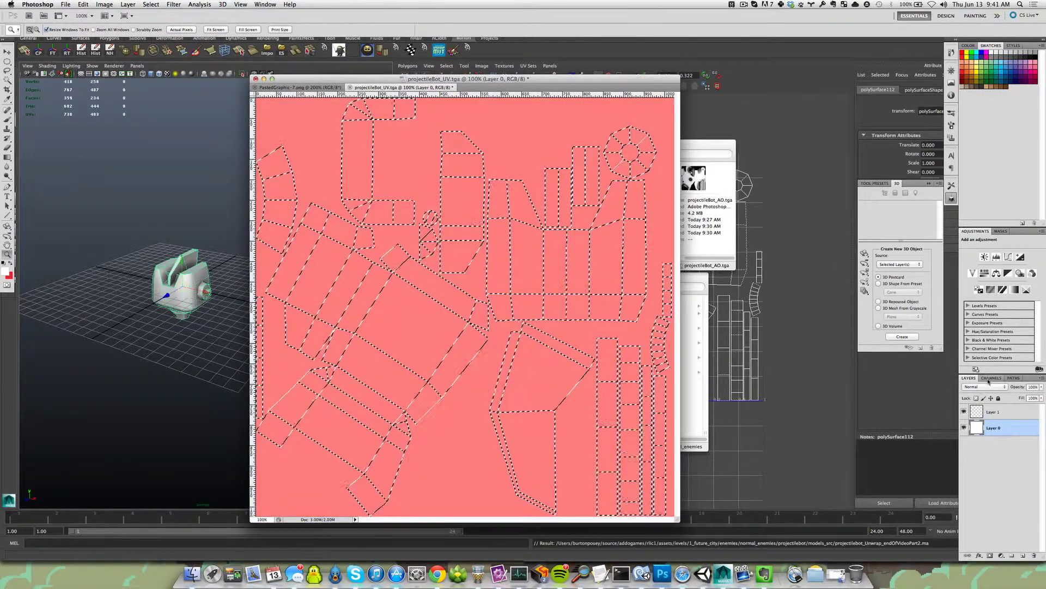
left_click(991, 378)
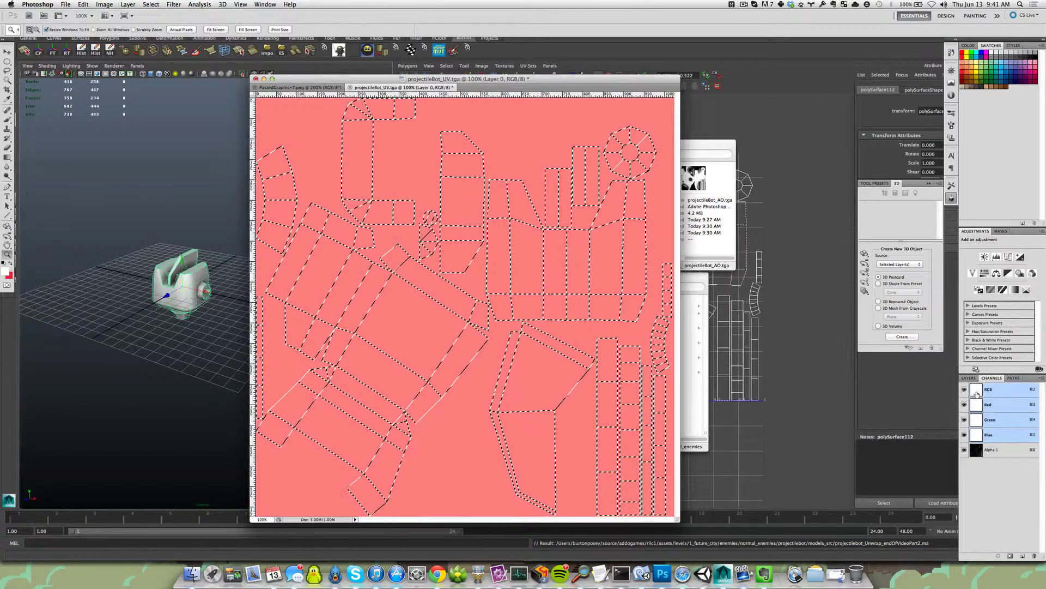
left_click(981, 450)
left_click(989, 390)
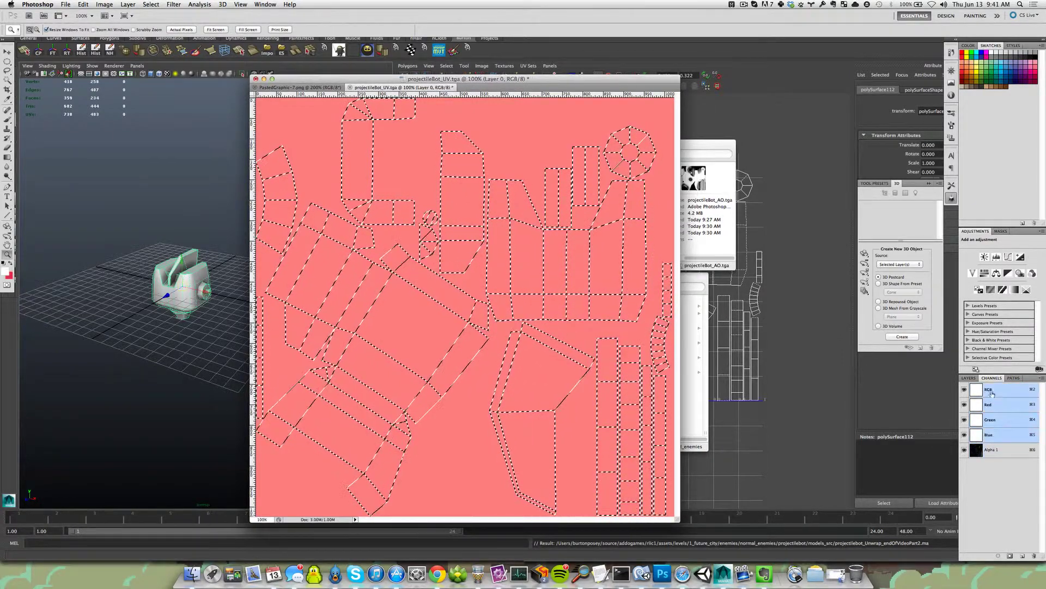
left_click(970, 378)
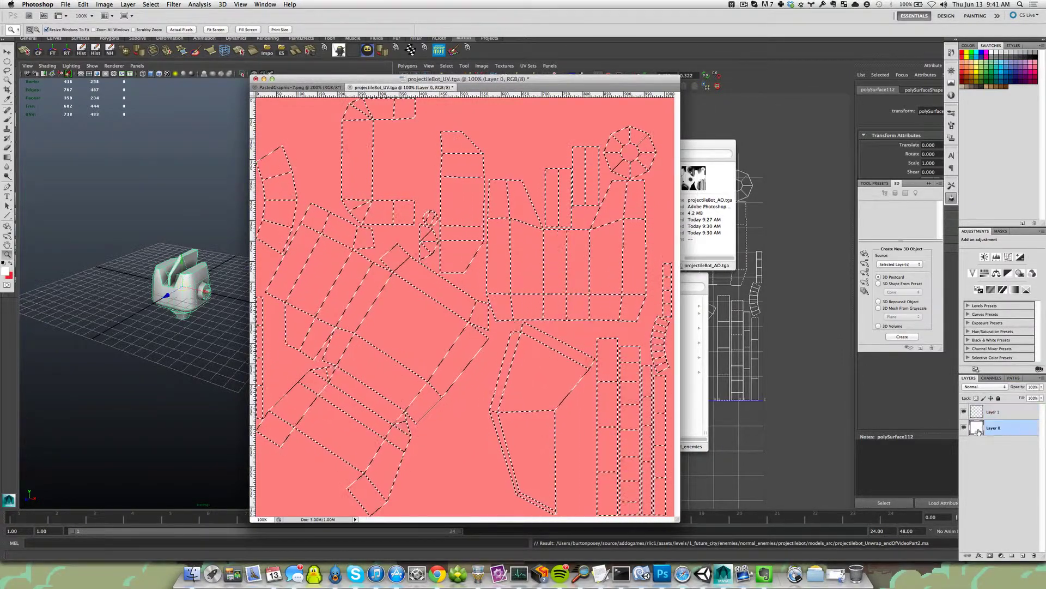
left_click(984, 412)
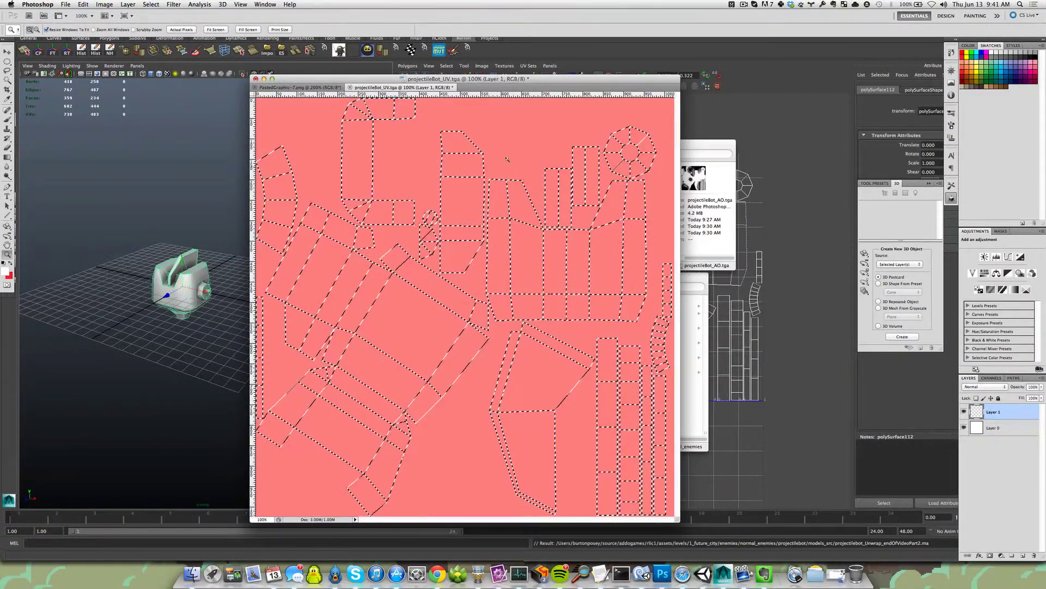
Step: Close the edited snapshot without saving and reopen projectileBot_UV.tga from the uvs folder
left_click(485, 184)
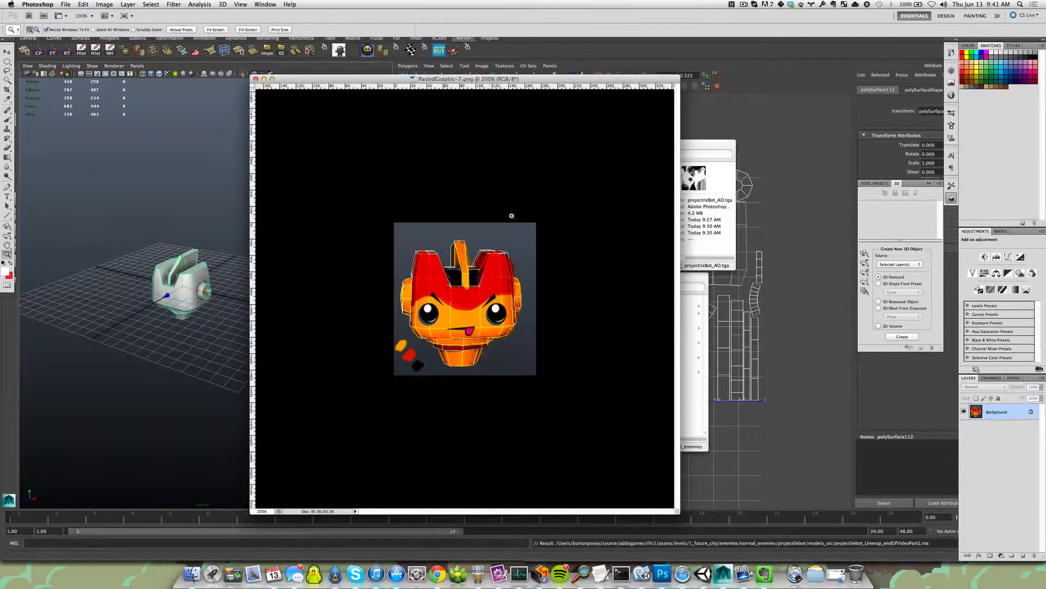
key("super+o")
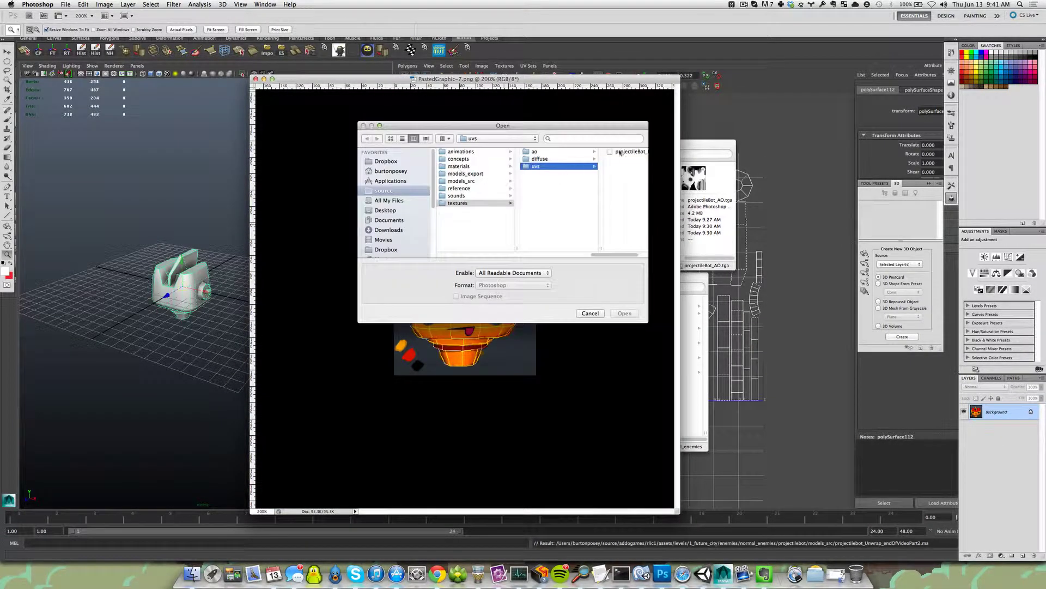
key("Return")
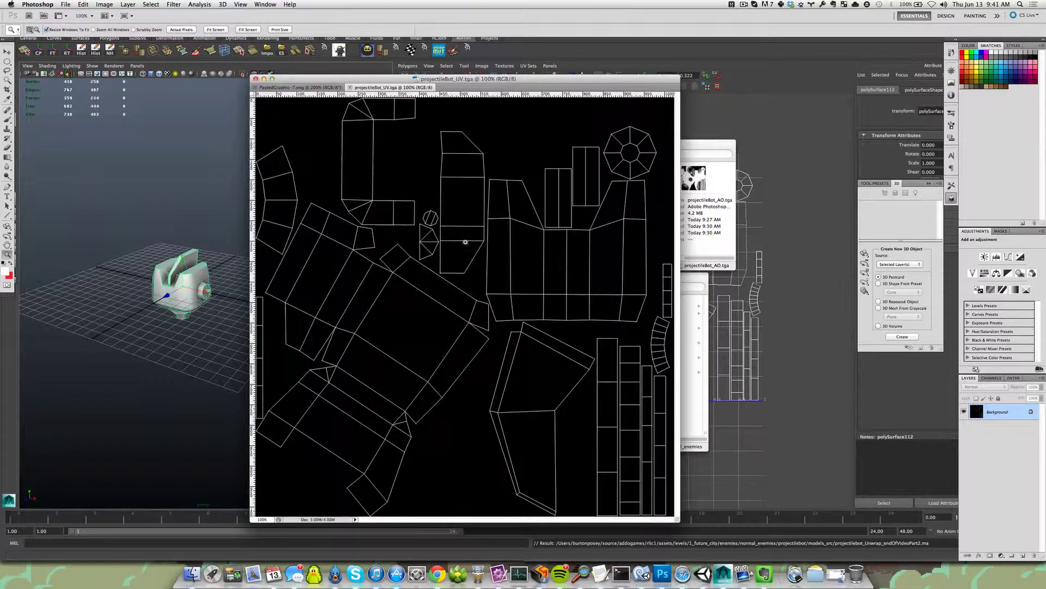
Step: Load the UV lines from the Alpha 1 channel as a selection and return to the background layer
left_click(992, 378)
left_click(976, 449, "super")
left_click(969, 378)
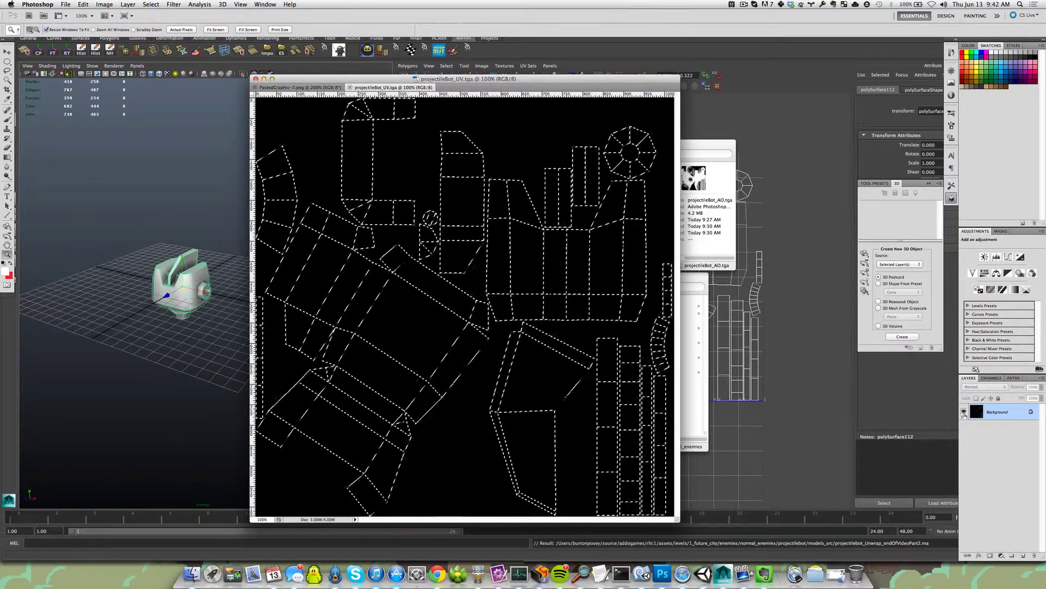
Step: Convert the background into a regular layer and add a new empty layer above it
double_click(999, 414)
key("Return")
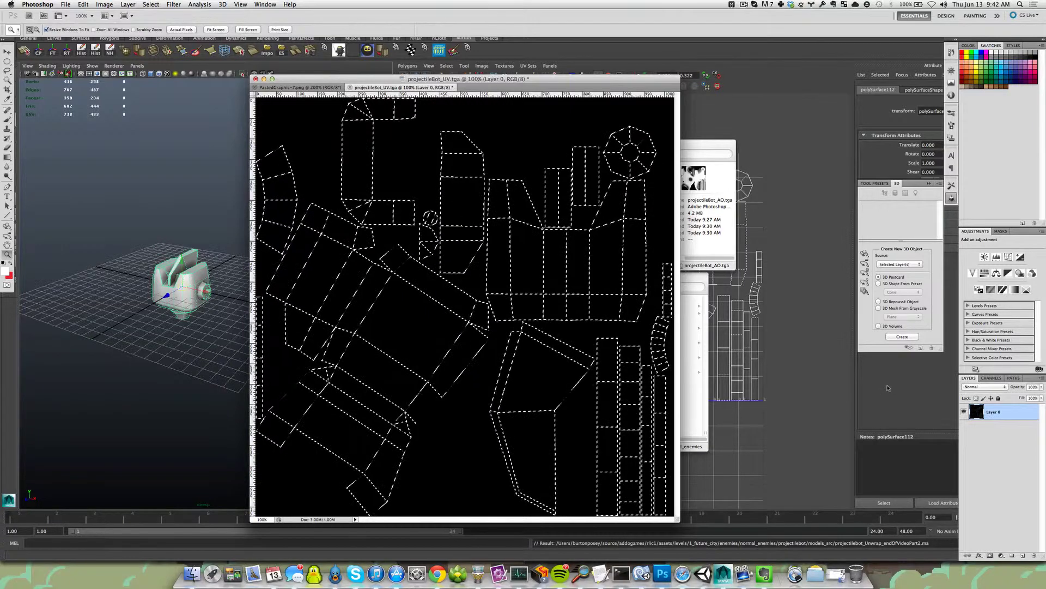
key("super+shift+n")
key("Return")
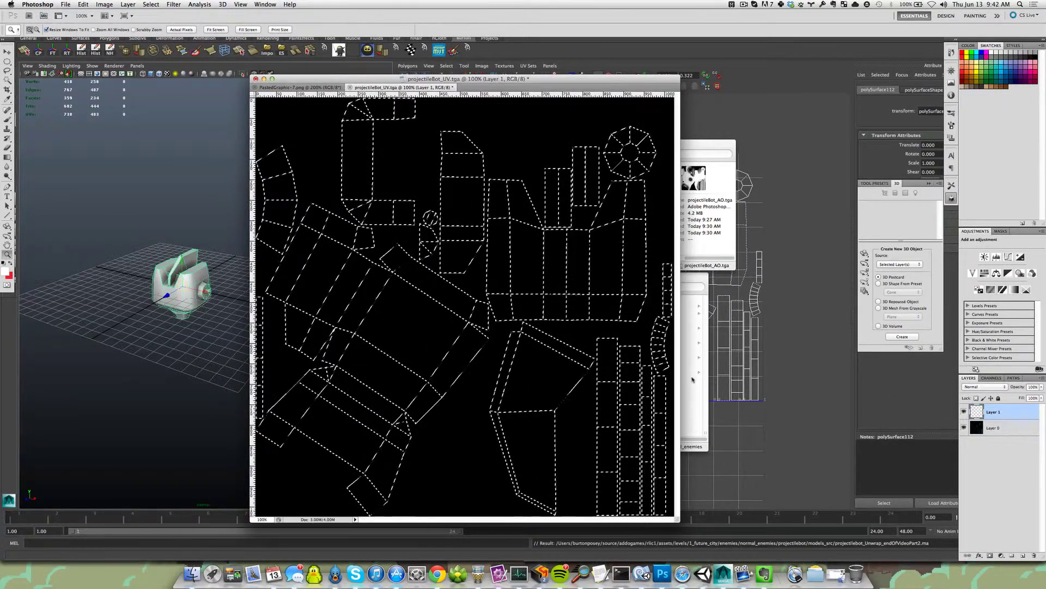
Step: Fill the selected UV lines with black on the new layer, then deselect and invert the bottom layer's colors
key("d")
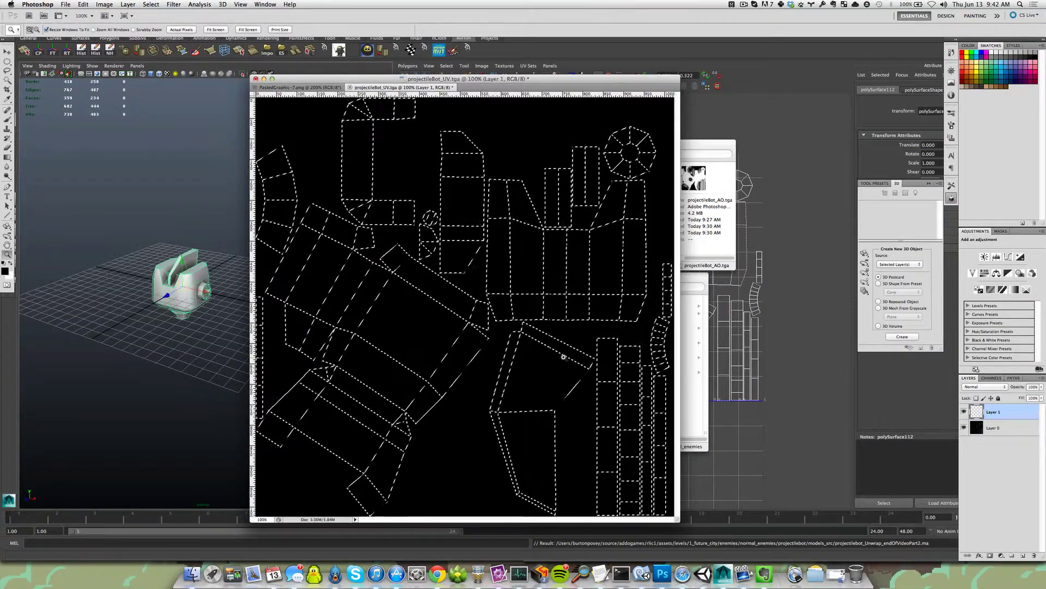
left_click(993, 428)
key("super+d")
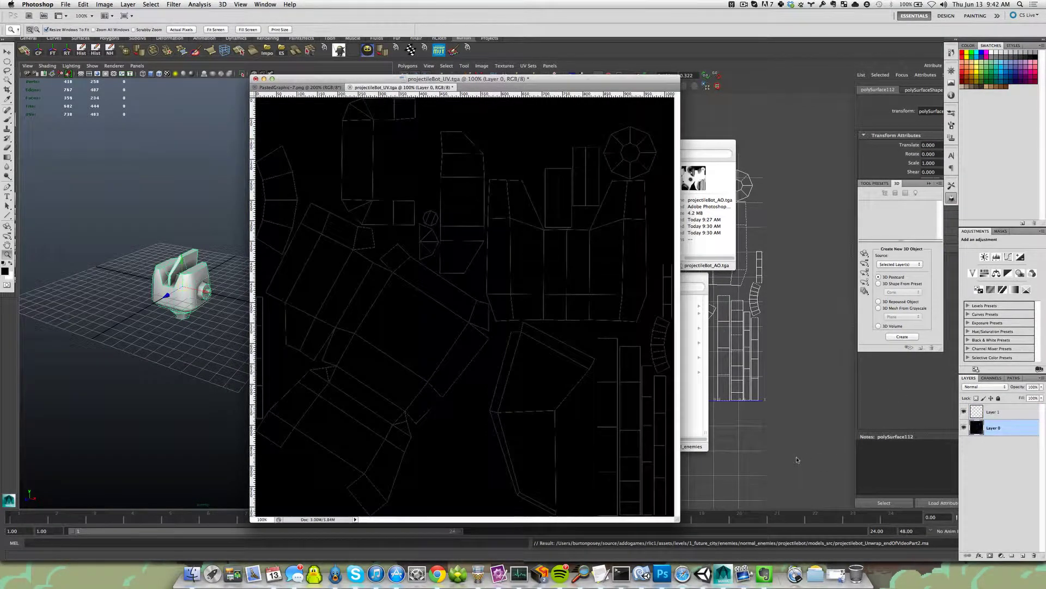
key("super+i")
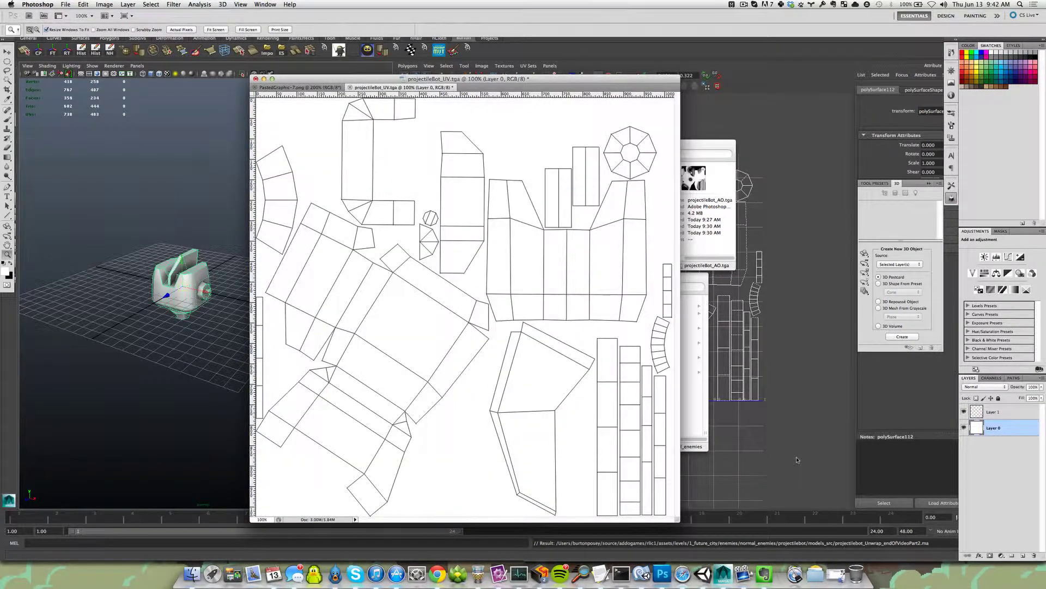
Step: Rename the UV line layer to Uvs and the white bottom layer to backFill
double_click(995, 413)
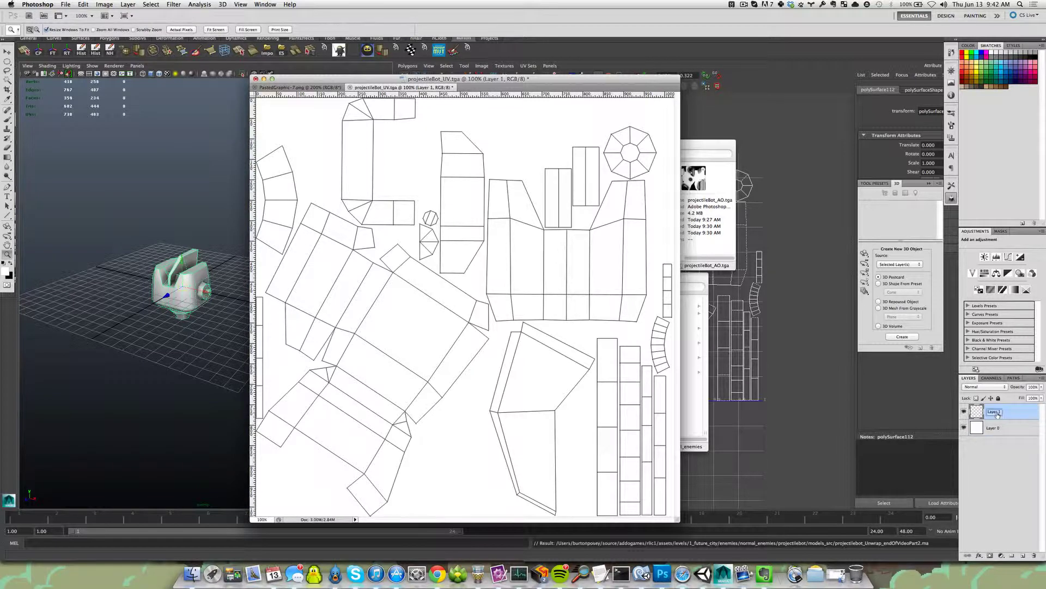
type("UVs")
key("Return")
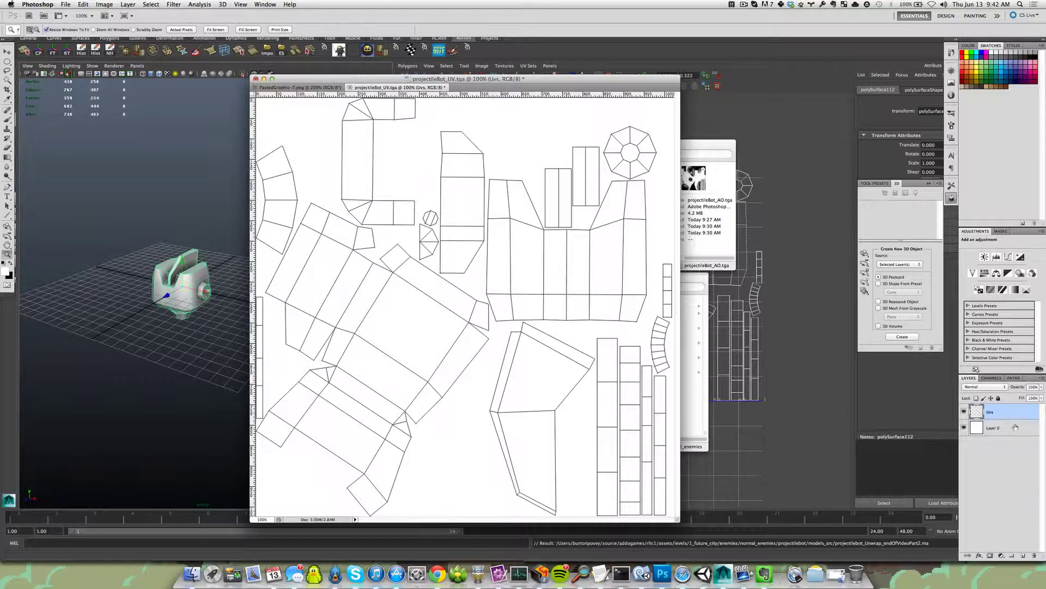
double_click(995, 427)
type("Ba")
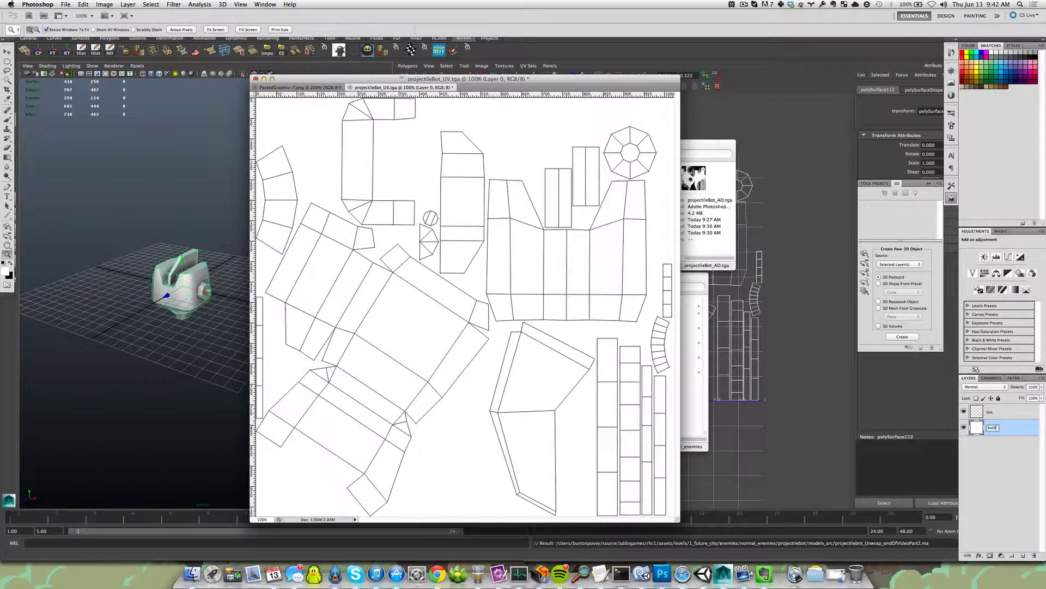
type("ckFill")
key("Return")
Step: Add an empty layer above backFill and save the document as projectileBot_TX.psd in the diffuse folder with Maximize Compatibility on
left_click(1022, 555)
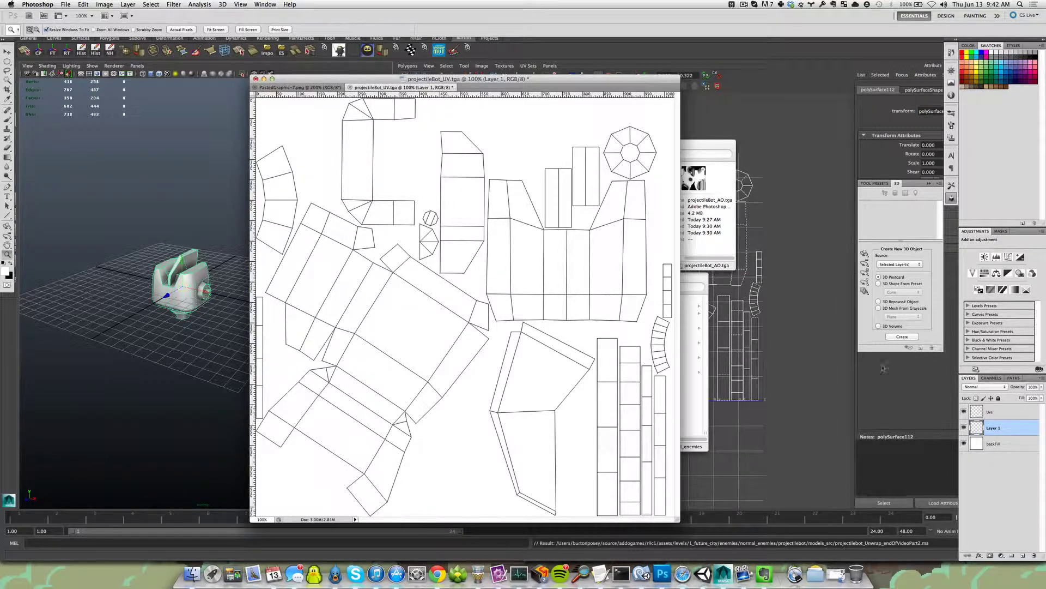
key("super+shift+s")
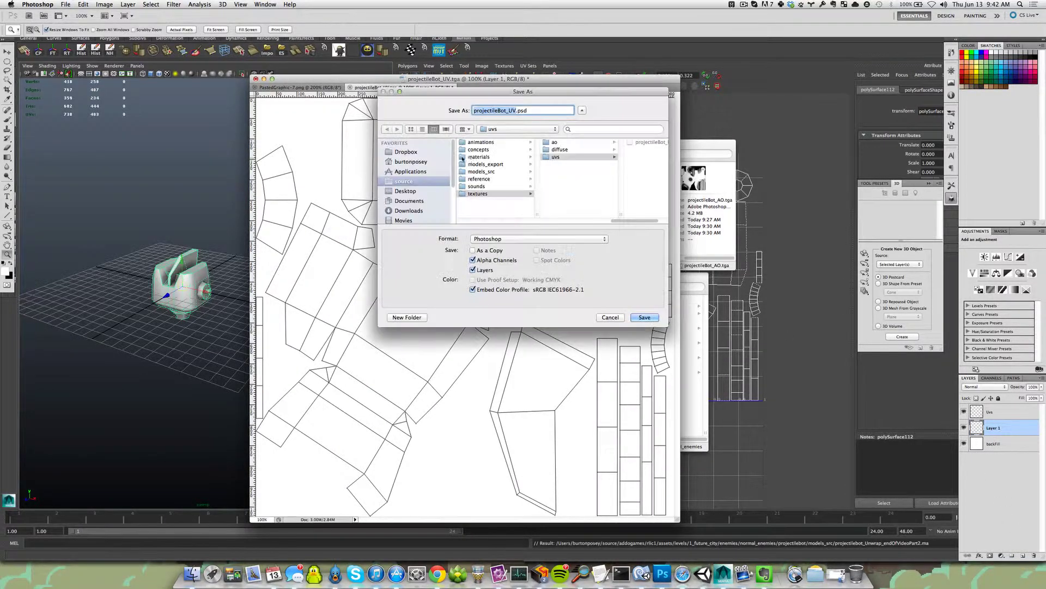
left_click(551, 150)
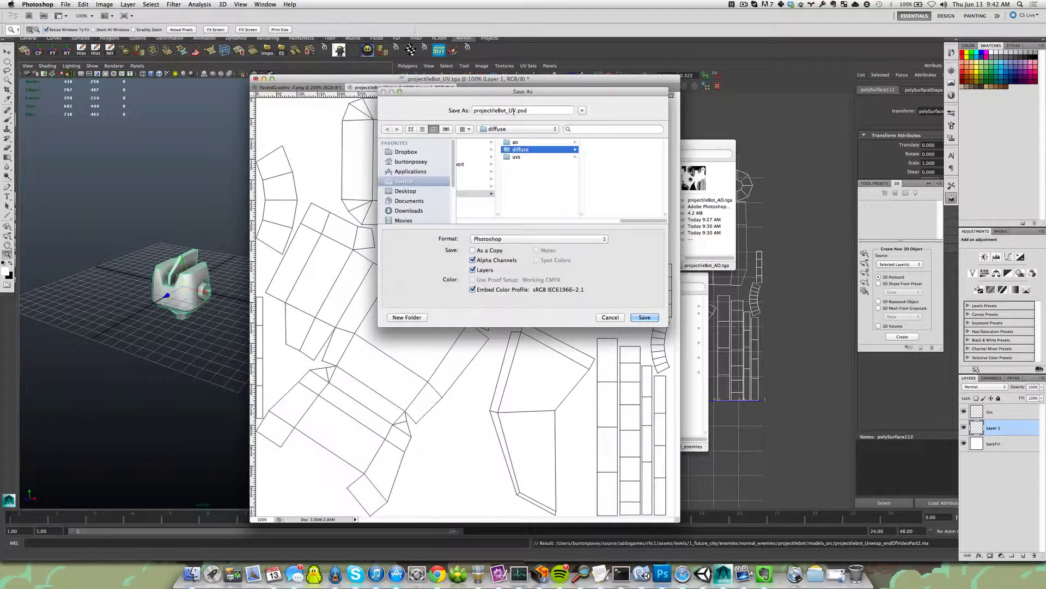
left_click(516, 110)
key("BackSpace")
key("BackSpace")
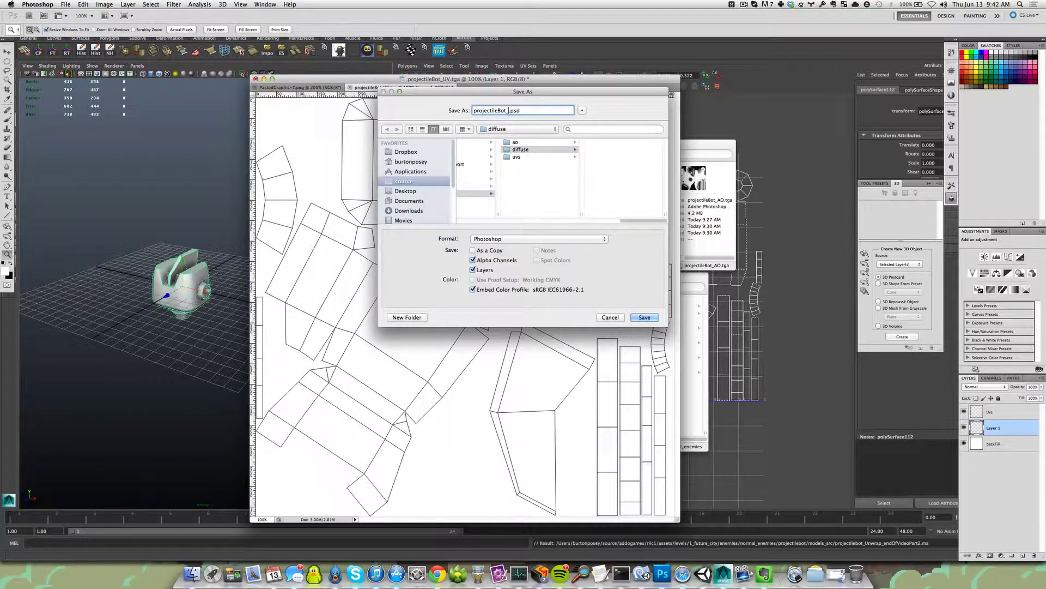
type("TX")
left_click(645, 320)
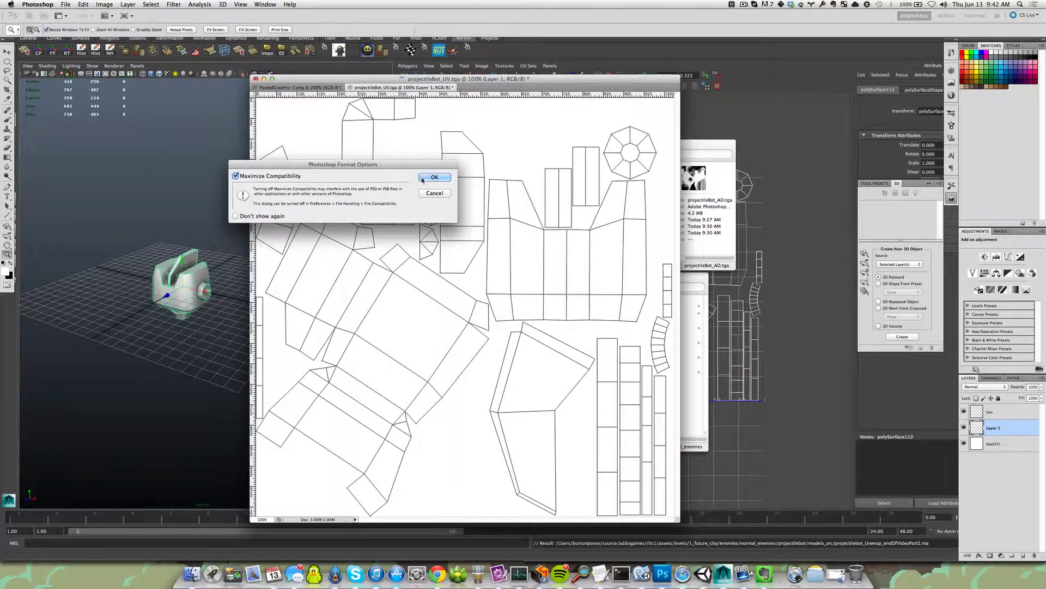
key("Return")
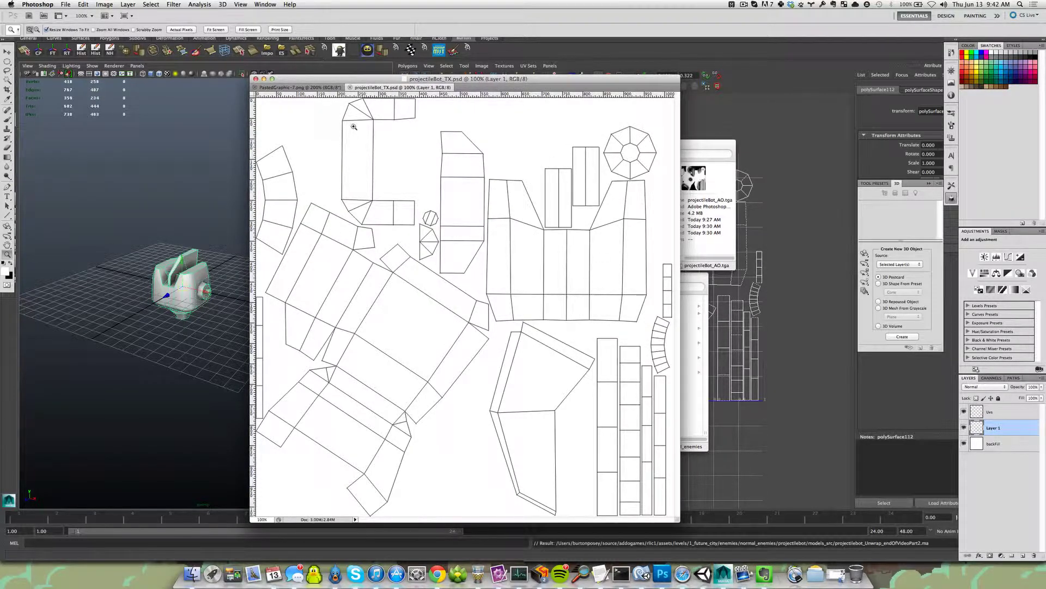
Step: Place projectileBot_AO from the ao folder beneath the UV lines and set its blend mode to Multiply
left_click(65, 5)
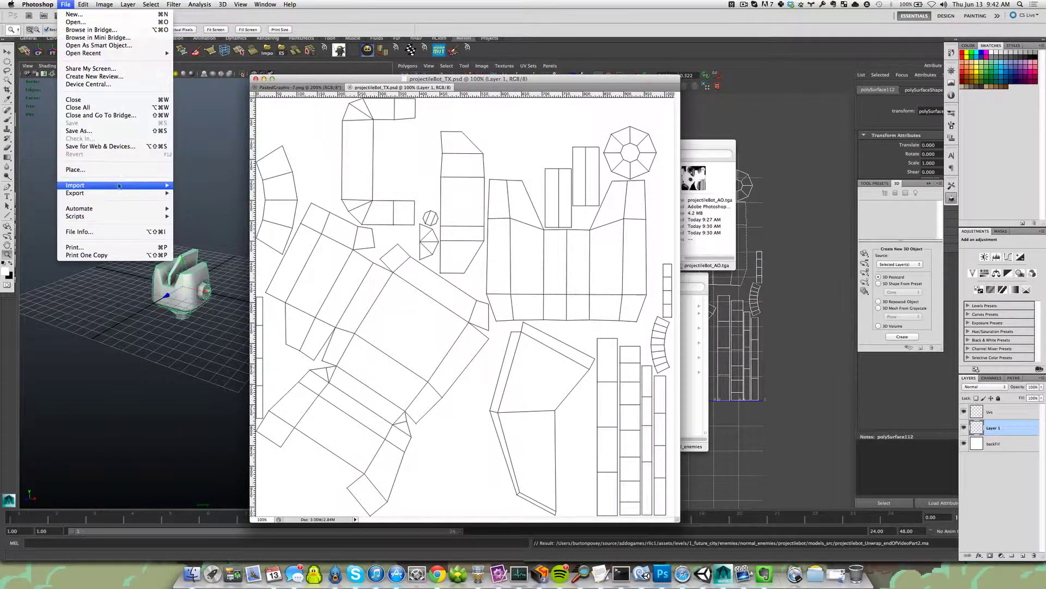
left_click(114, 171)
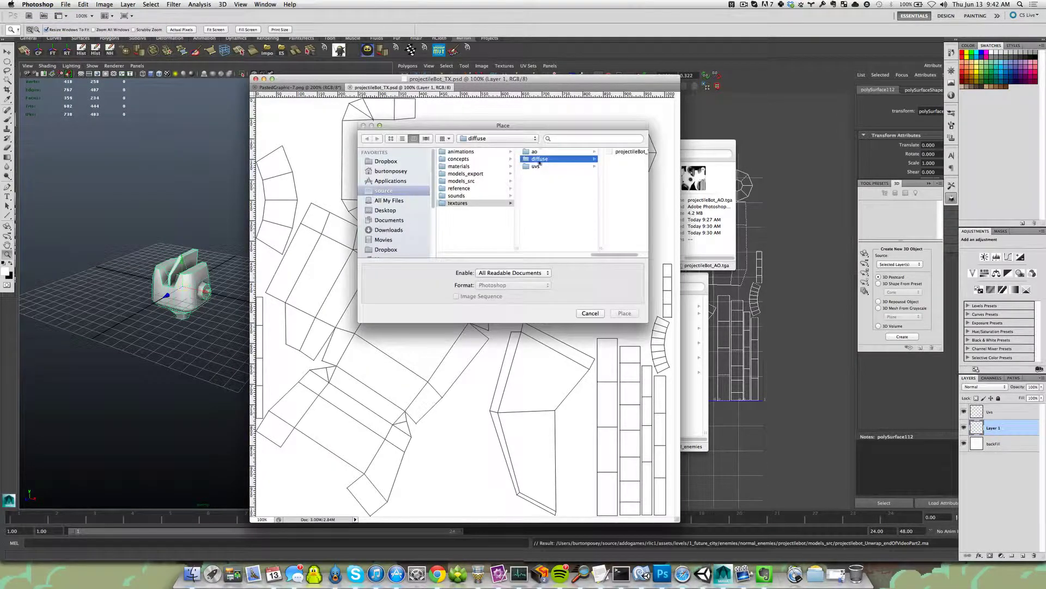
left_click(532, 151)
double_click(569, 153)
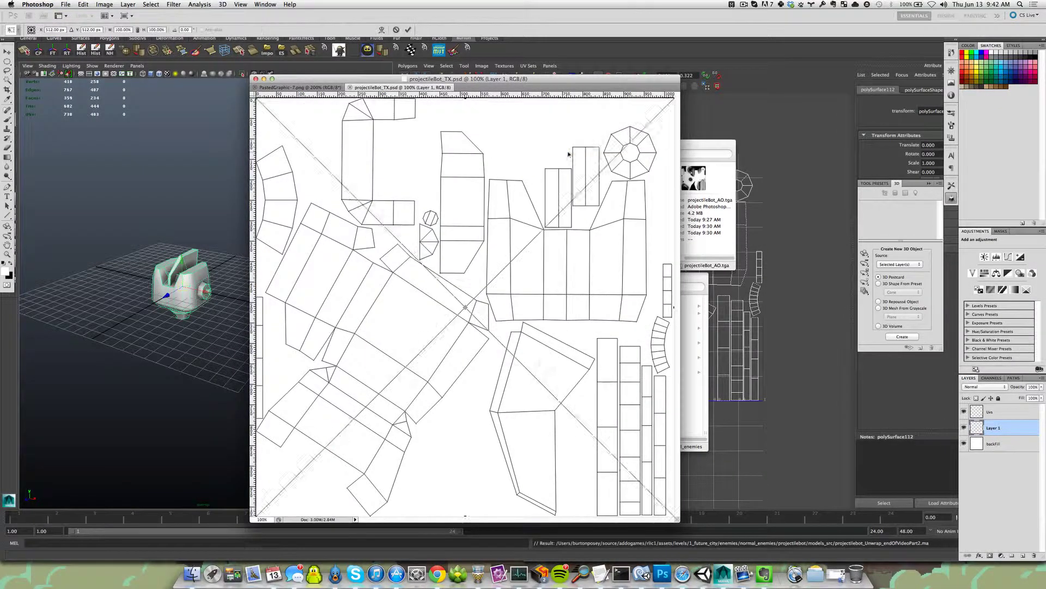
key("Return")
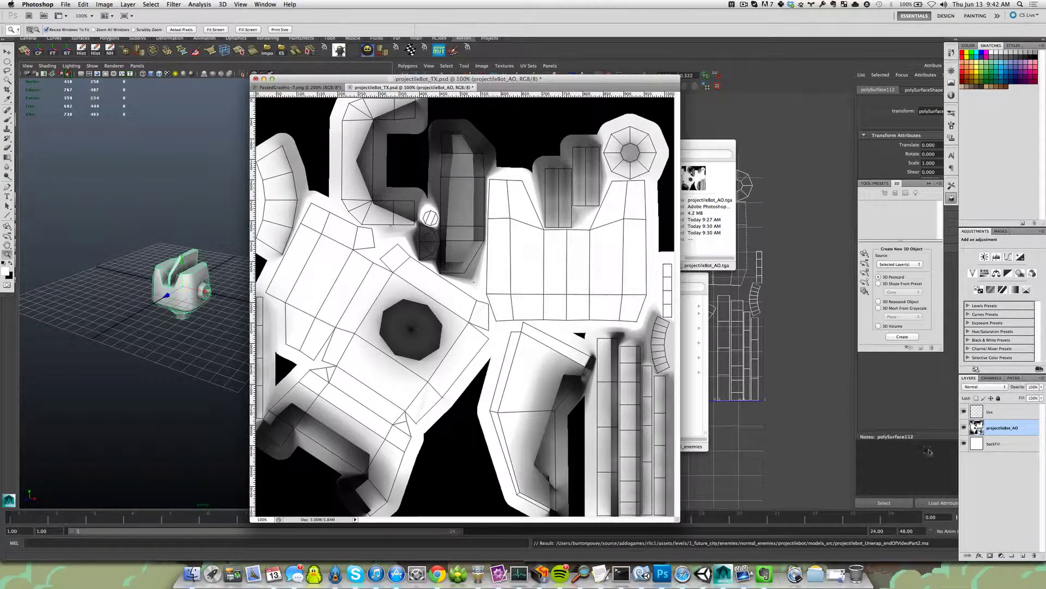
left_click(988, 388)
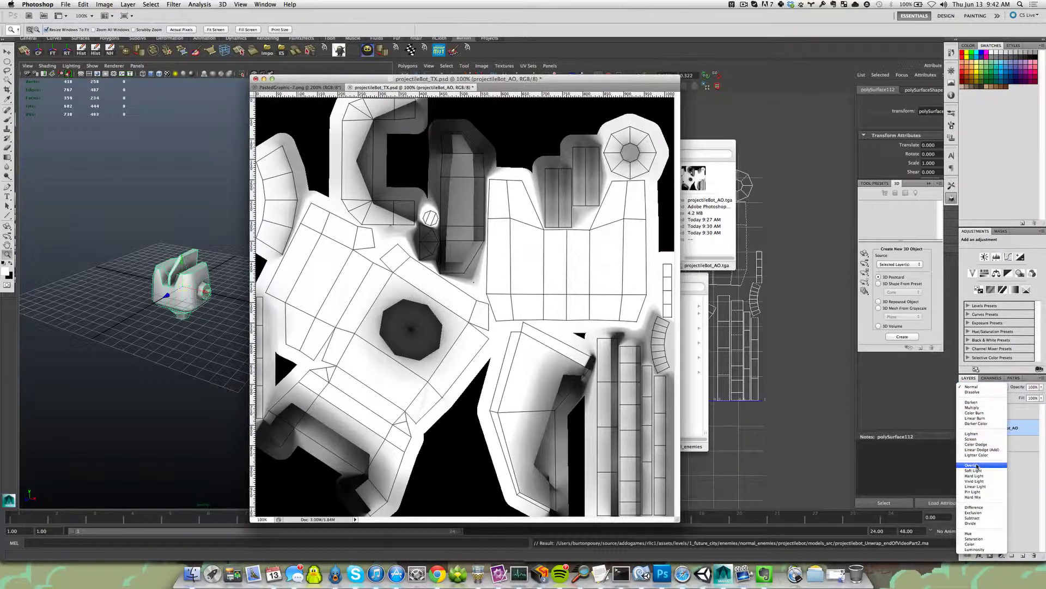
left_click(974, 408)
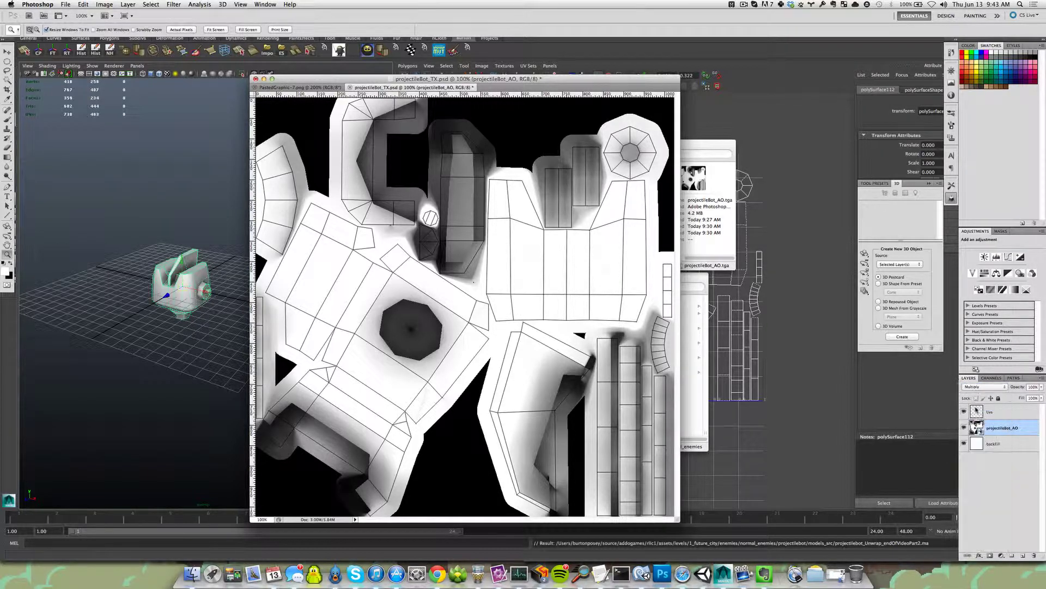
Step: Add a new empty layer directly above backFill, beneath the ambient occlusion layer
left_click(981, 448)
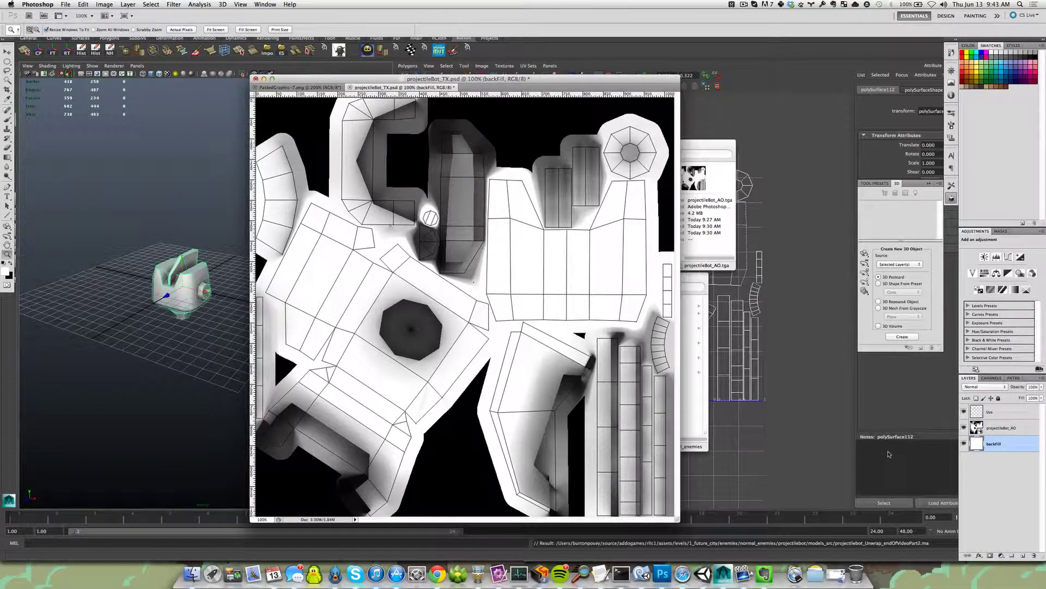
key("super+shift+n")
key("Return")
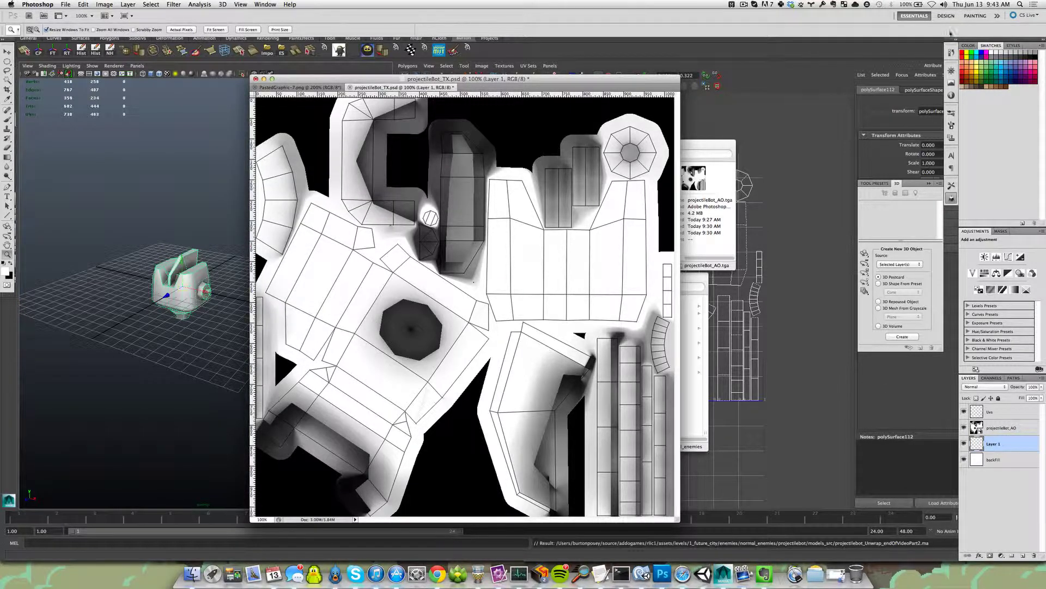
Step: Paint red test strokes with an enlarged brush across the dark octagon on the new layer and inspect them up close
left_click(963, 52)
key("b")
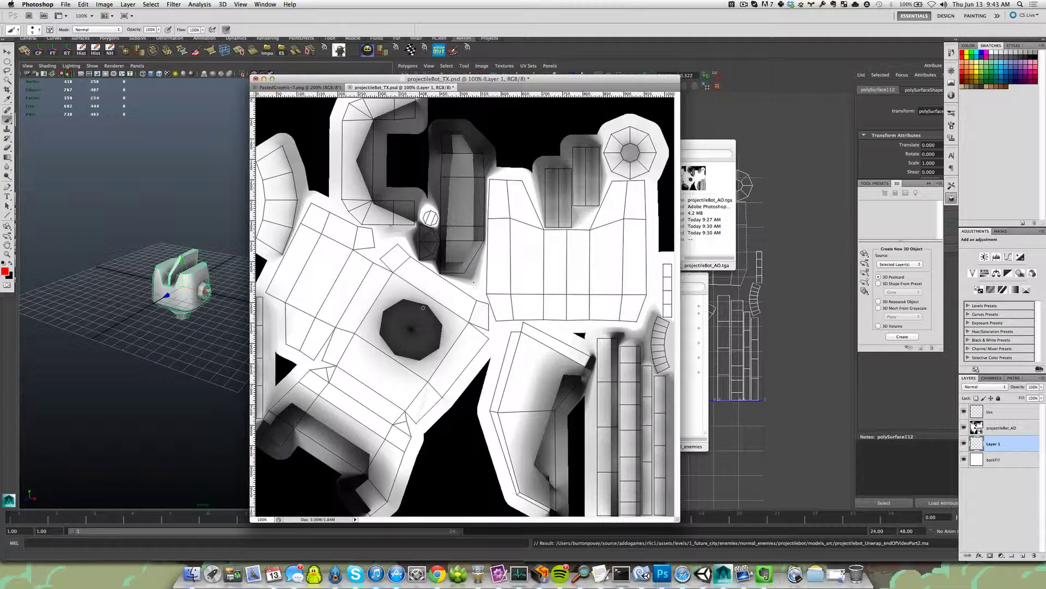
key("bracketright")
key("bracketright")
key("bracketright")
key("bracketright")
mouse_move(349, 333)
left_mouse_down()
mouse_move(434, 278)
mouse_move(365, 341)
mouse_move(384, 327)
mouse_move(384, 362)
left_mouse_up()
key("z")
left_click_drag(357, 297, 426, 369)
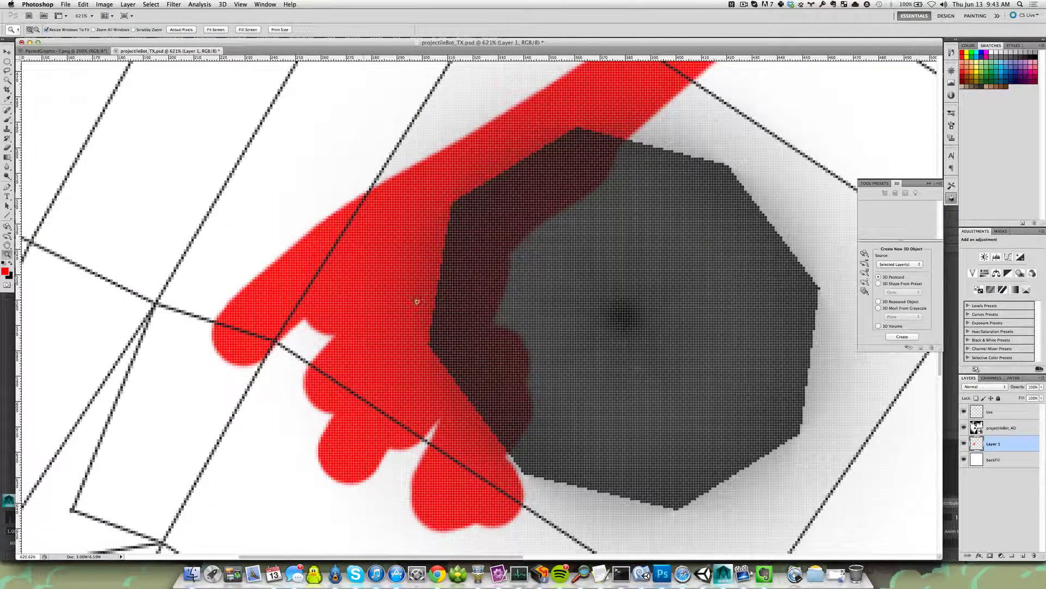
Step: Paint another red test scribble over the tops of the narrow vertical UV strips, then undo all the red test strokes
key("super+1")
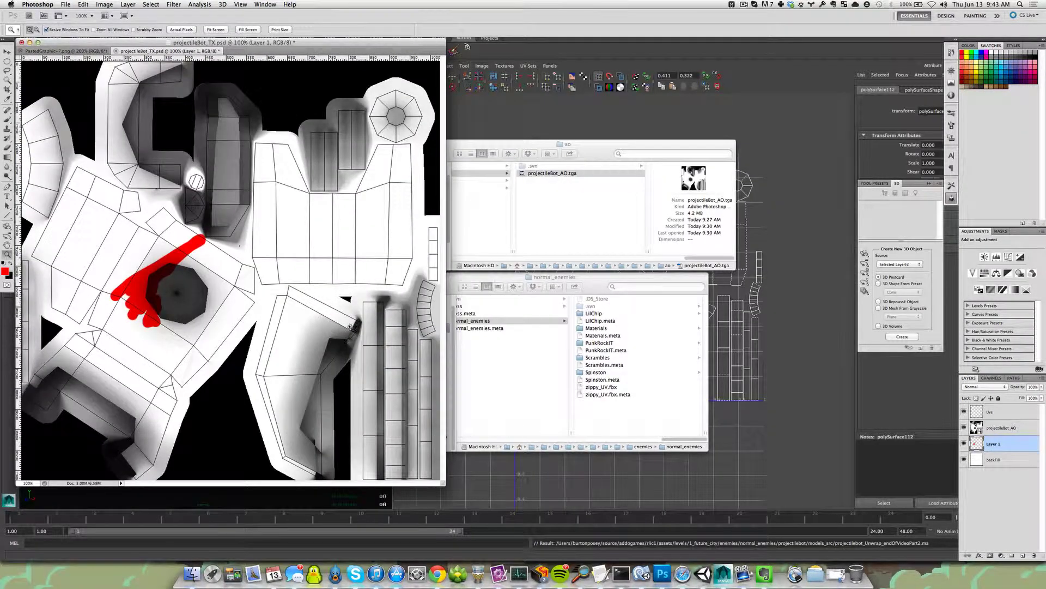
key("b")
mouse_move(333, 319)
left_mouse_down()
mouse_move(419, 327)
mouse_move(382, 362)
mouse_move(407, 294)
left_mouse_up()
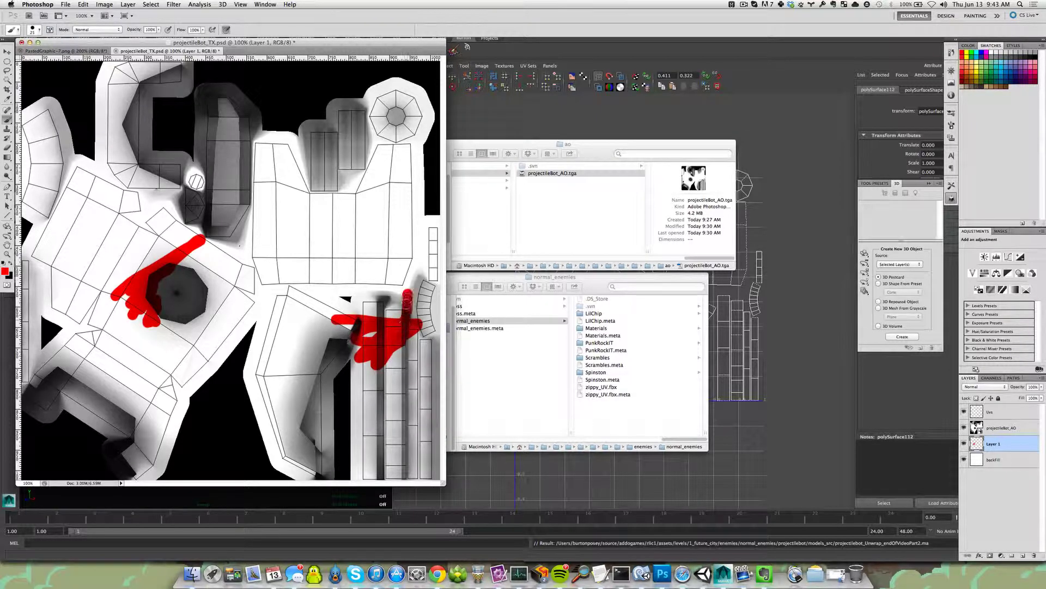
key("super+z")
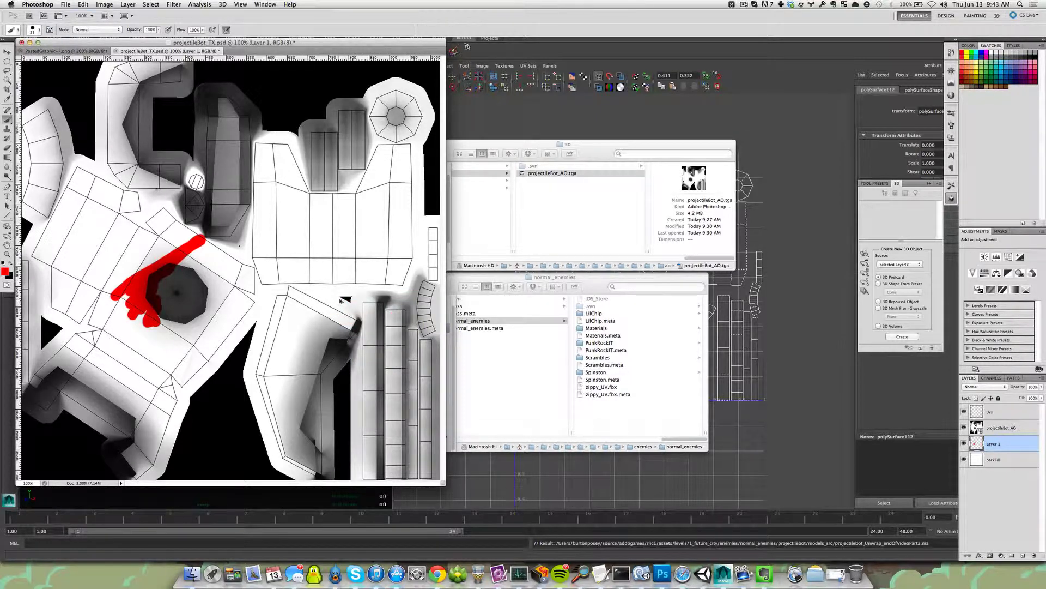
key("super+z")
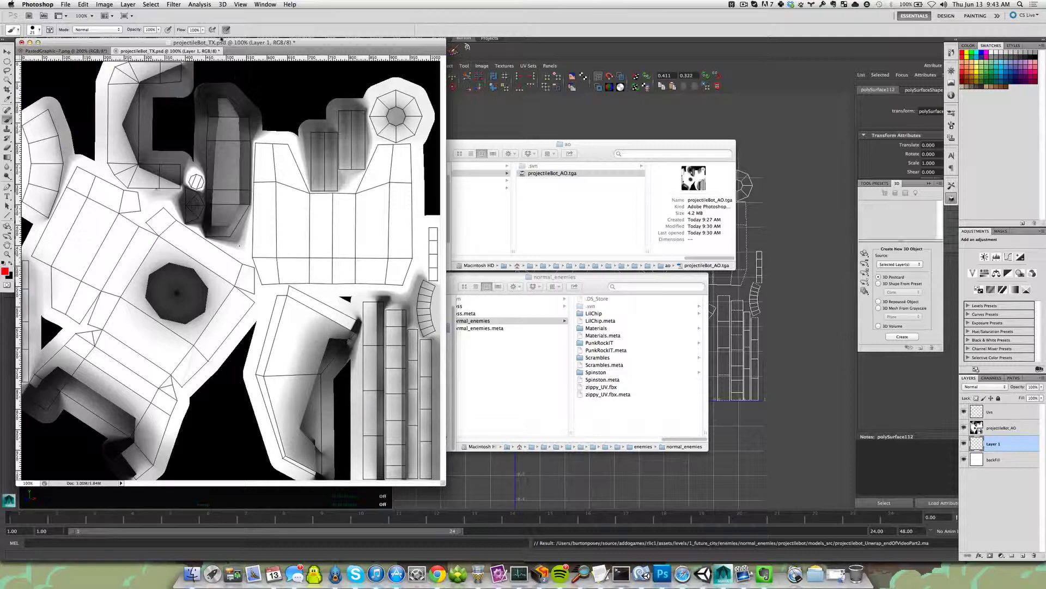
left_click_drag(222, 41, 378, 69)
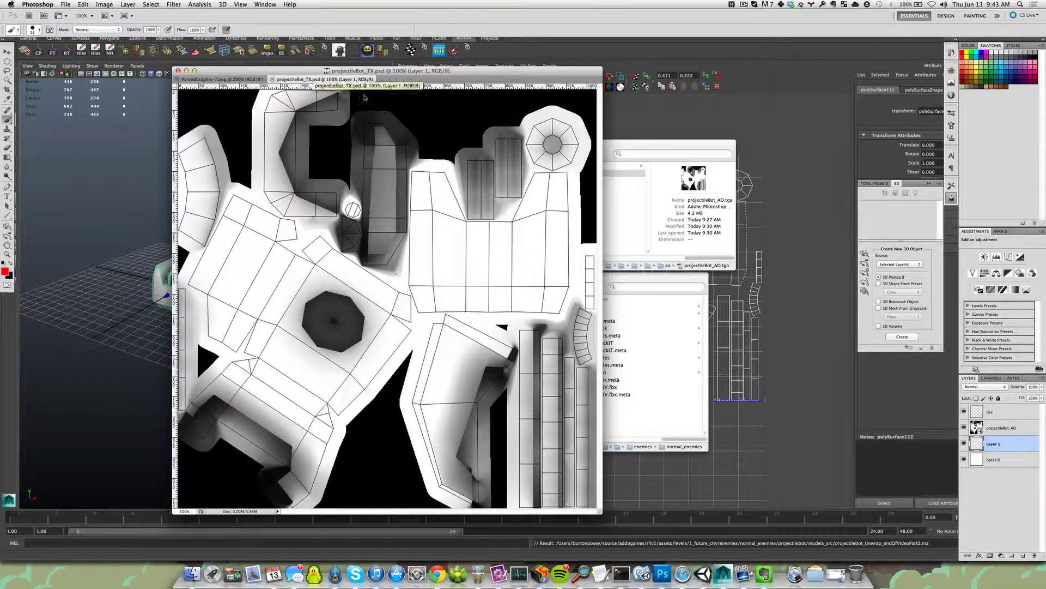
Step: Switch to Maya and examine the robot model's body and base up close in the perspective view
key("super+Tab")
key("Tab")
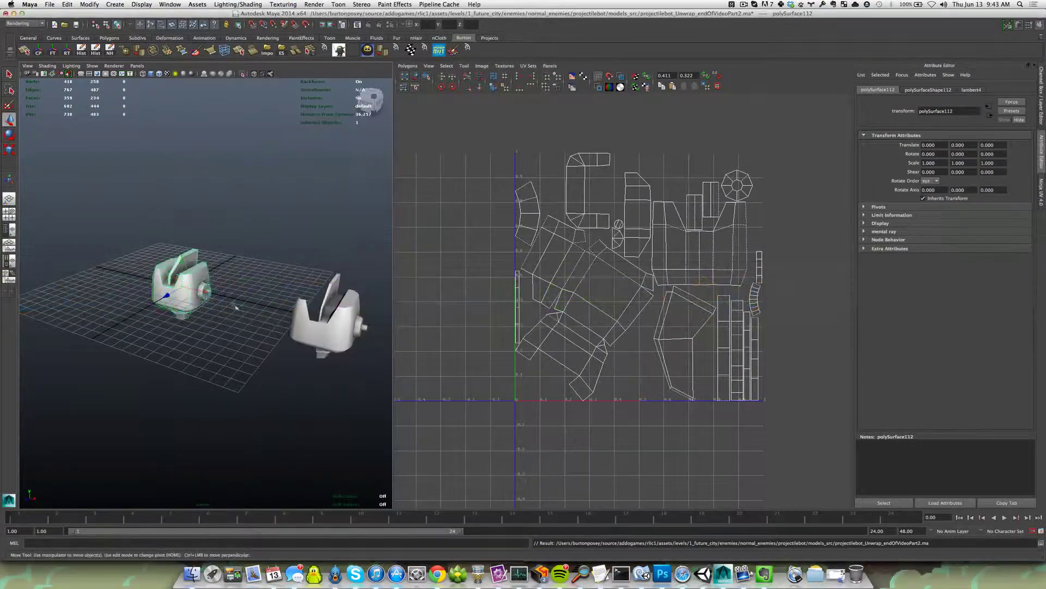
middle_click_drag(197, 329, 266, 339, "alt")
scroll(263, 342, "up", 8)
left_click(259, 346)
middle_click_drag(346, 328, 241, 336, "alt")
left_click(258, 311)
scroll(242, 337, "down", 6)
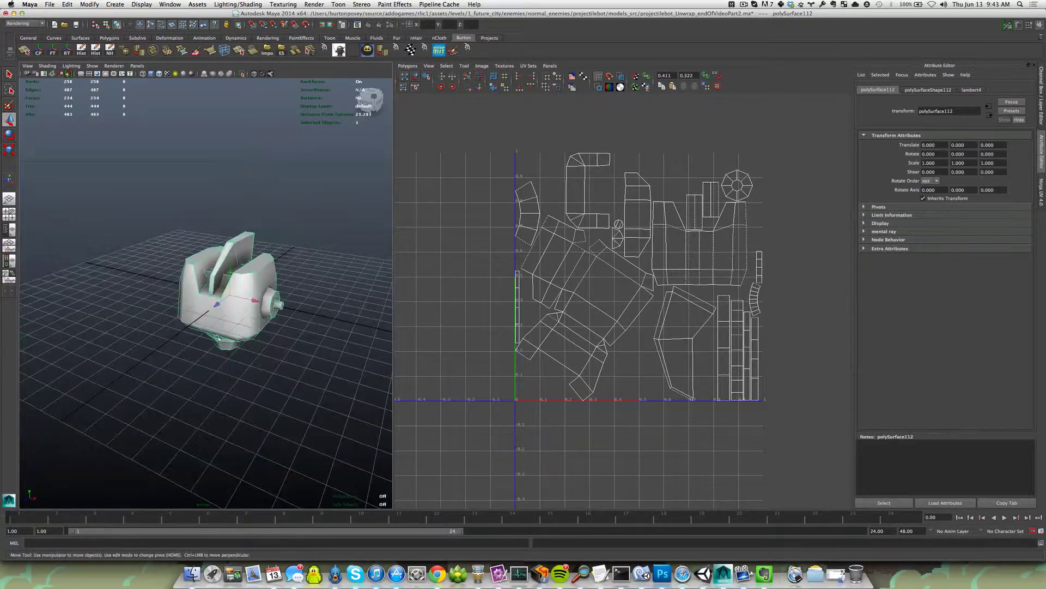
scroll(219, 337, "up", 3)
left_click_drag(234, 327, 231, 329, "alt")
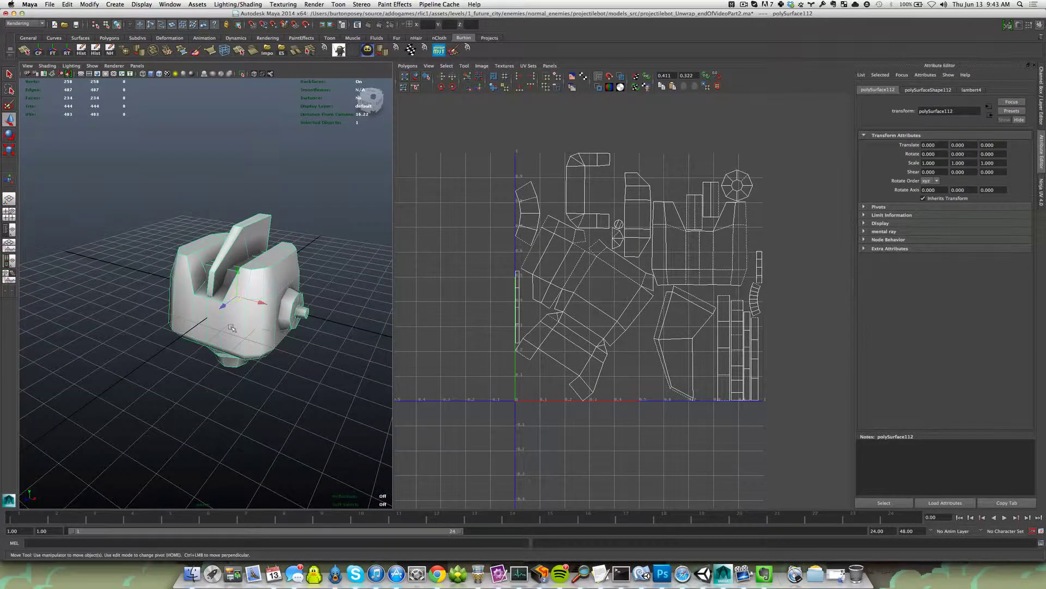